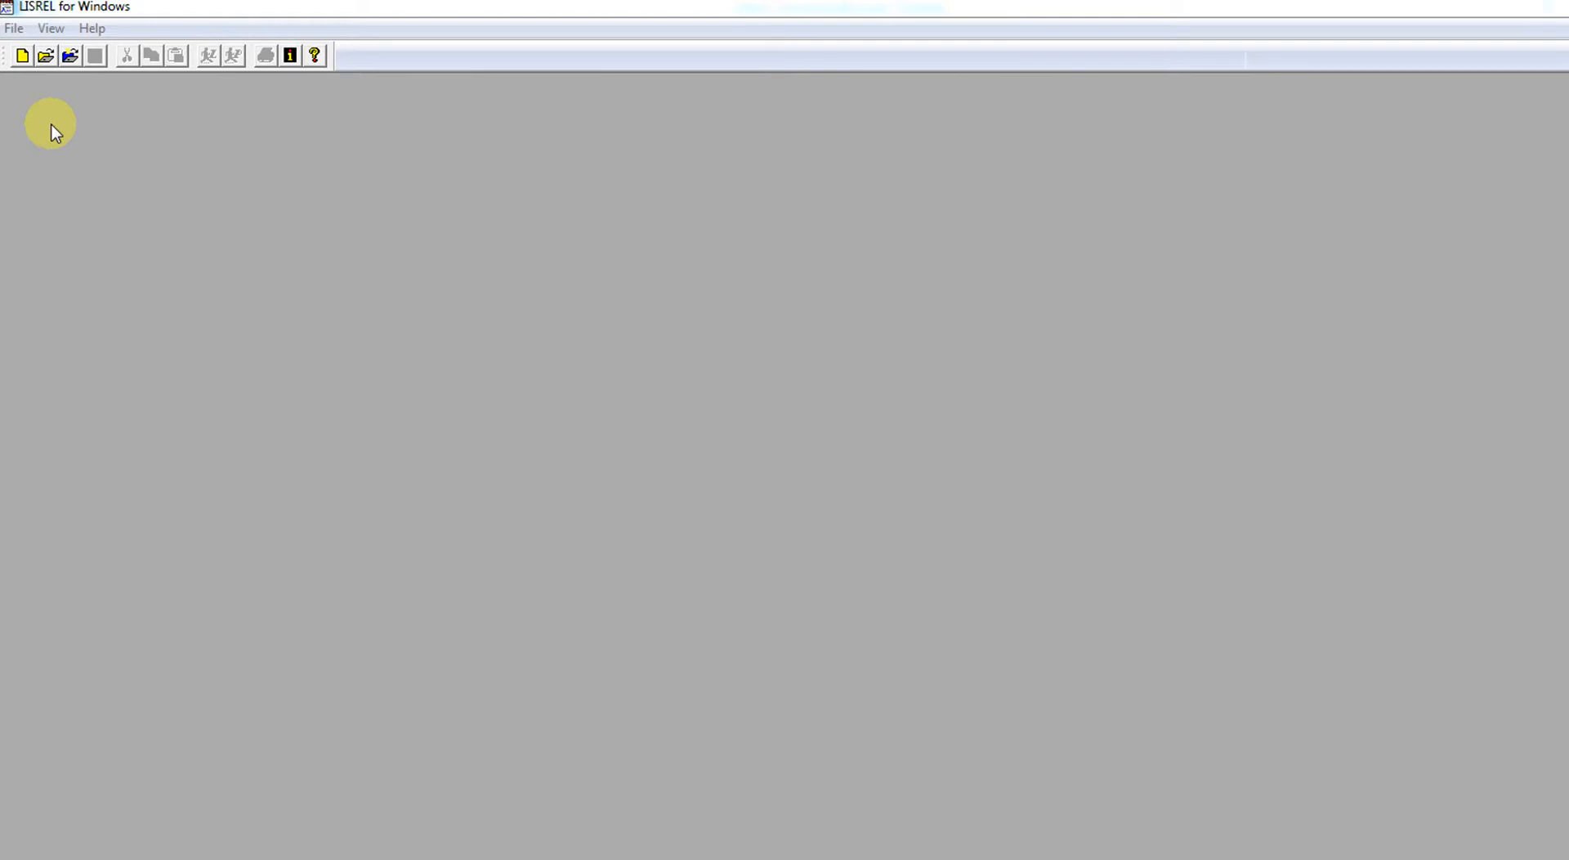
# Step: Create a new SIMPLIS project and save it as cfa ex2a in the SEM spring 2016 folder
pyautogui.click(20, 31)
pyautogui.click(45, 53)
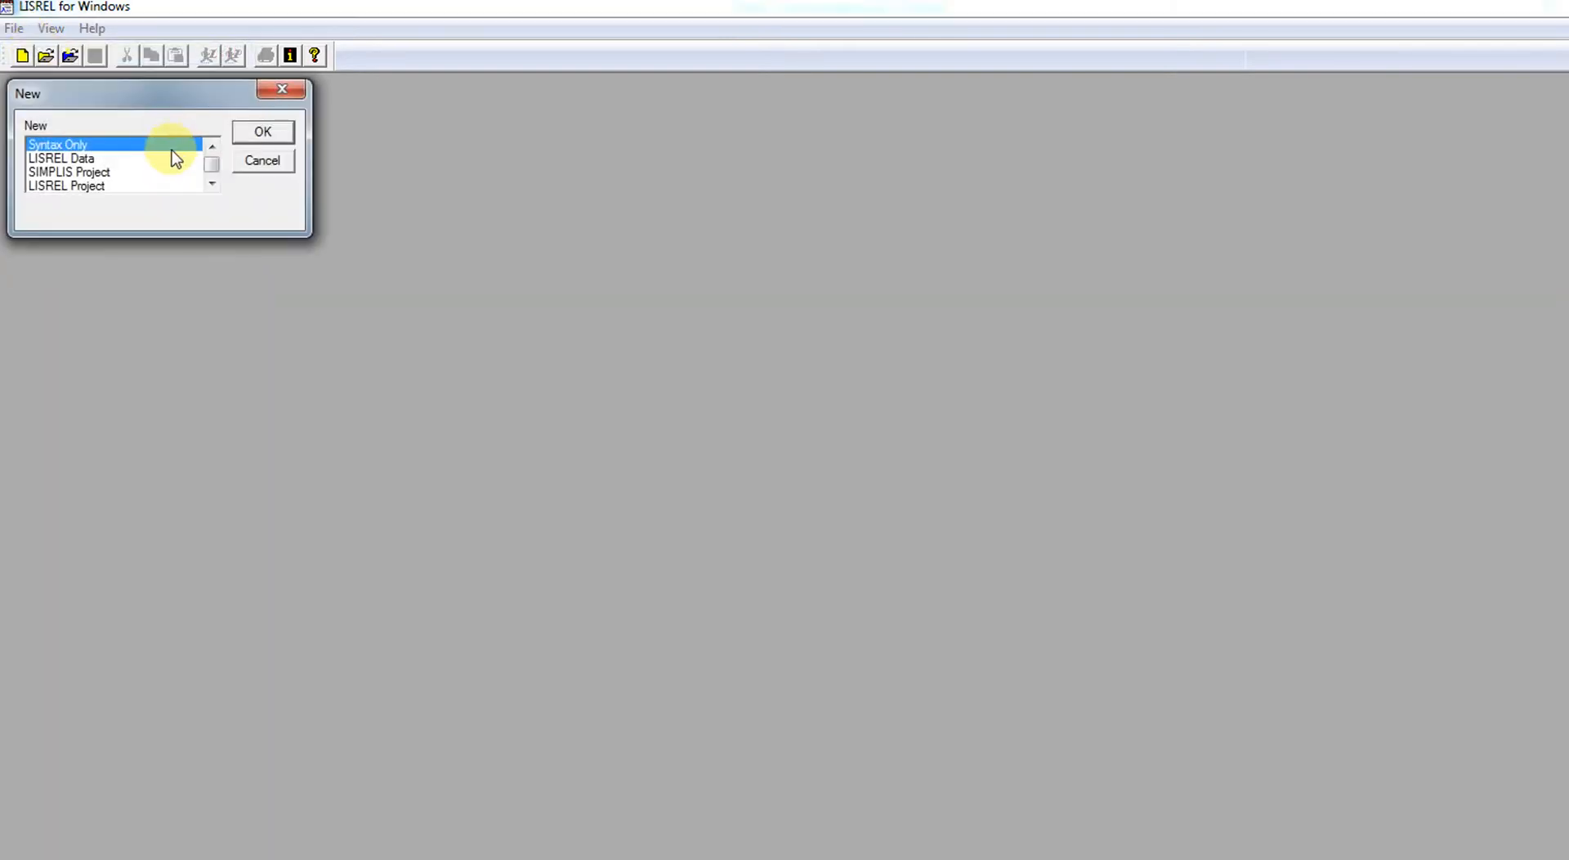
pyautogui.doubleClick(112, 173)
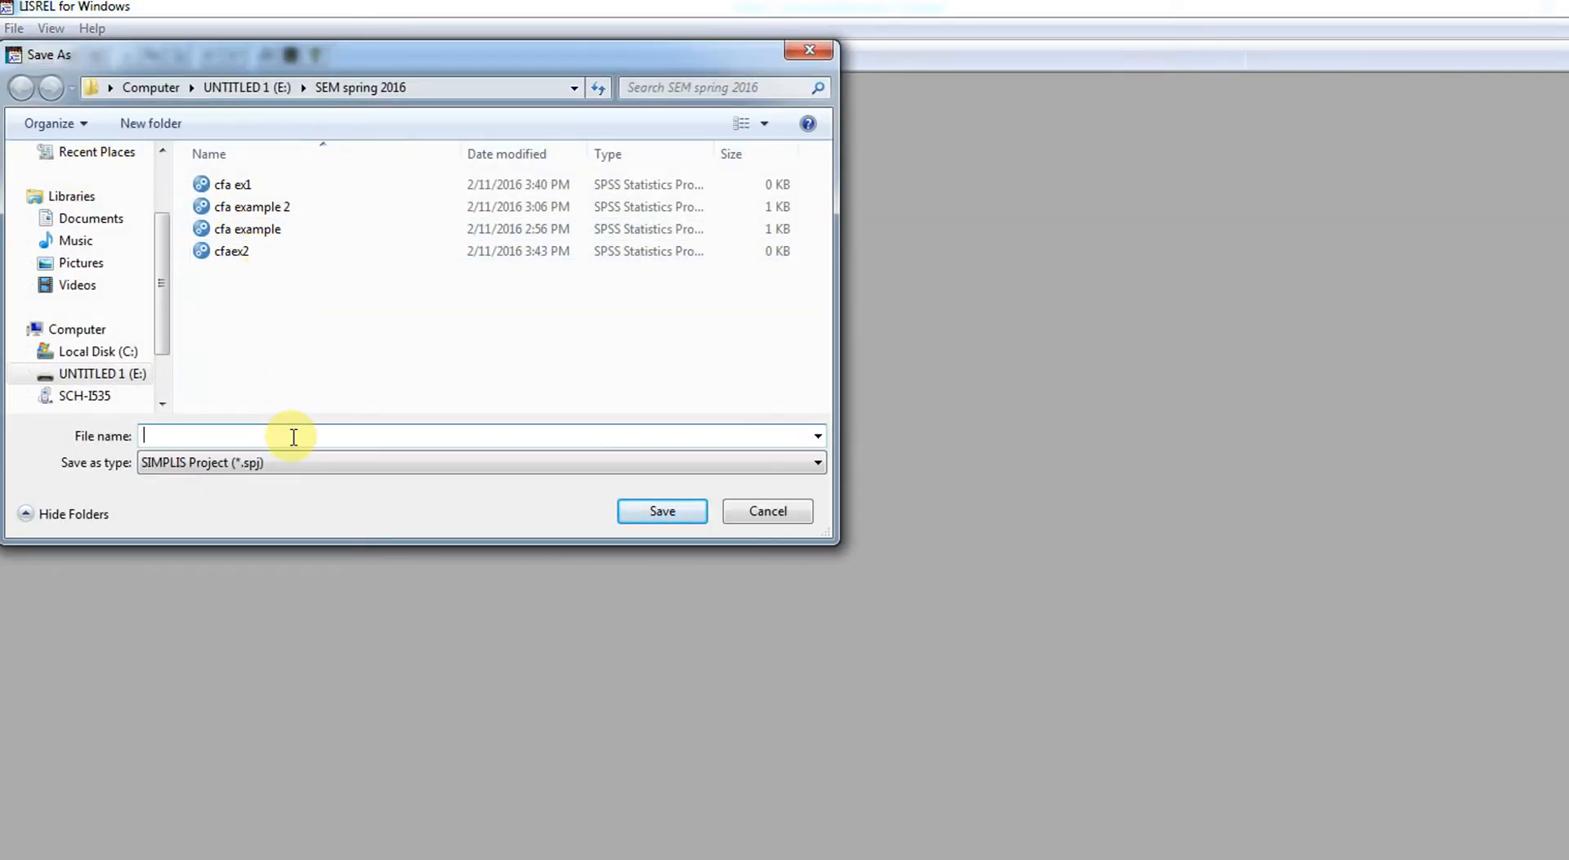
pyautogui.write('cfa ex')
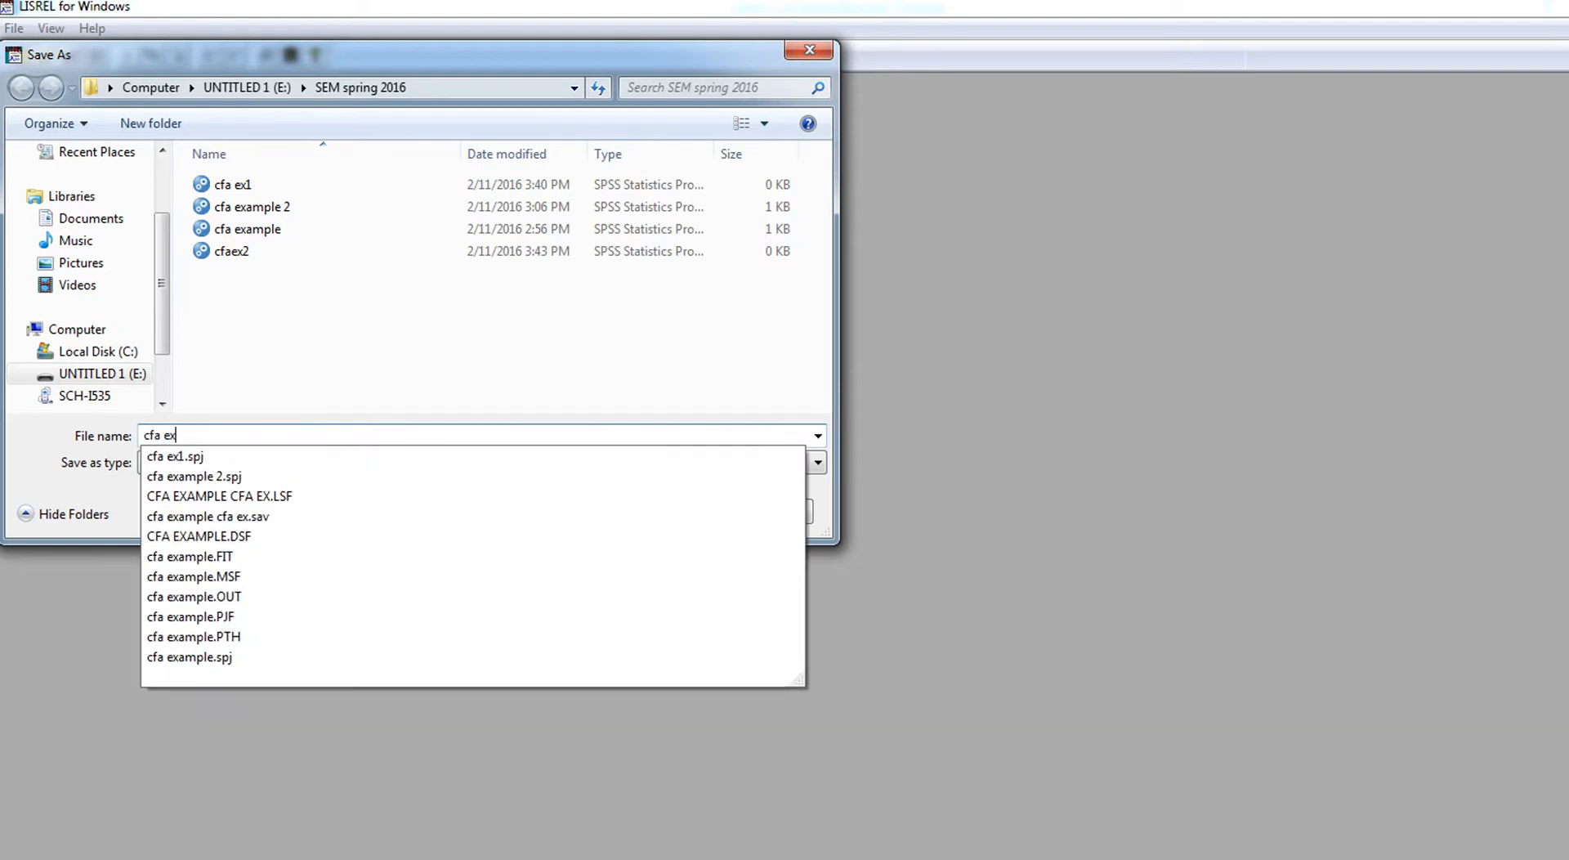
pyautogui.write('2')
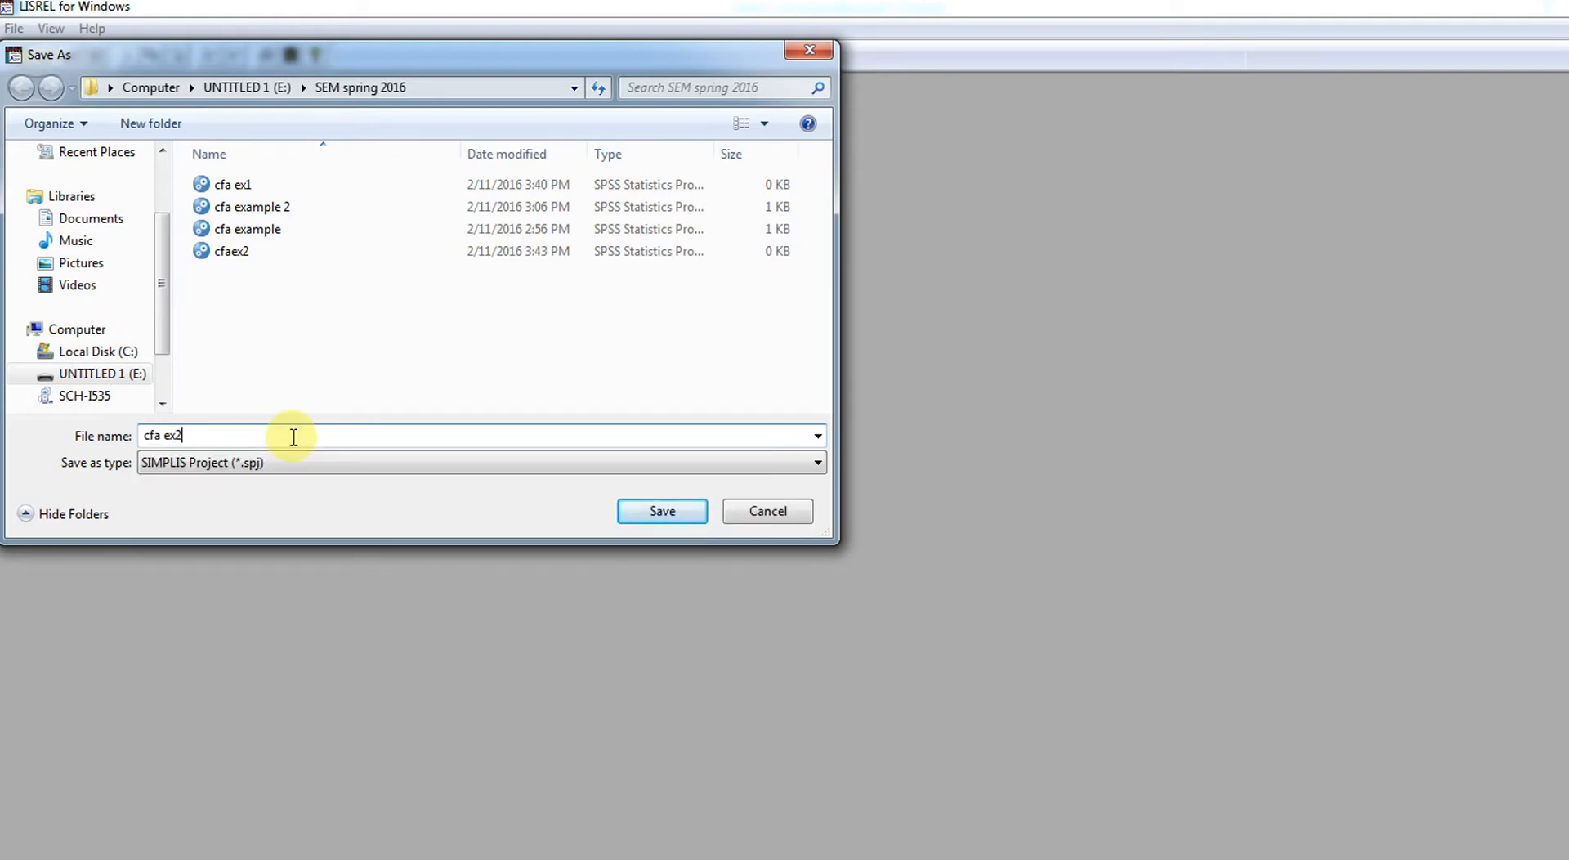
pyautogui.write('a')
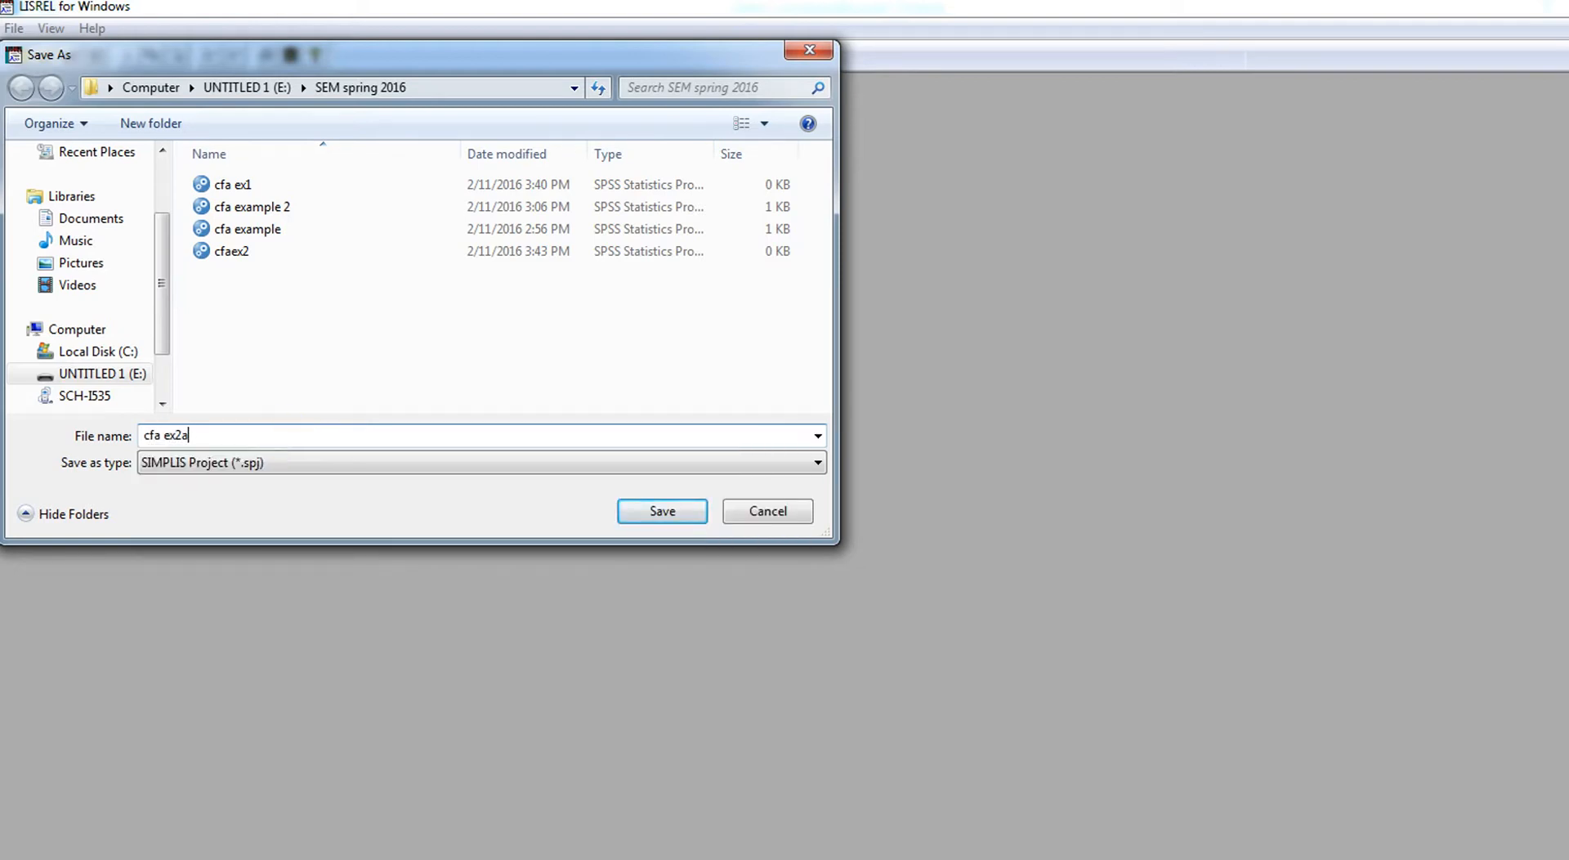
pyautogui.click(662, 512)
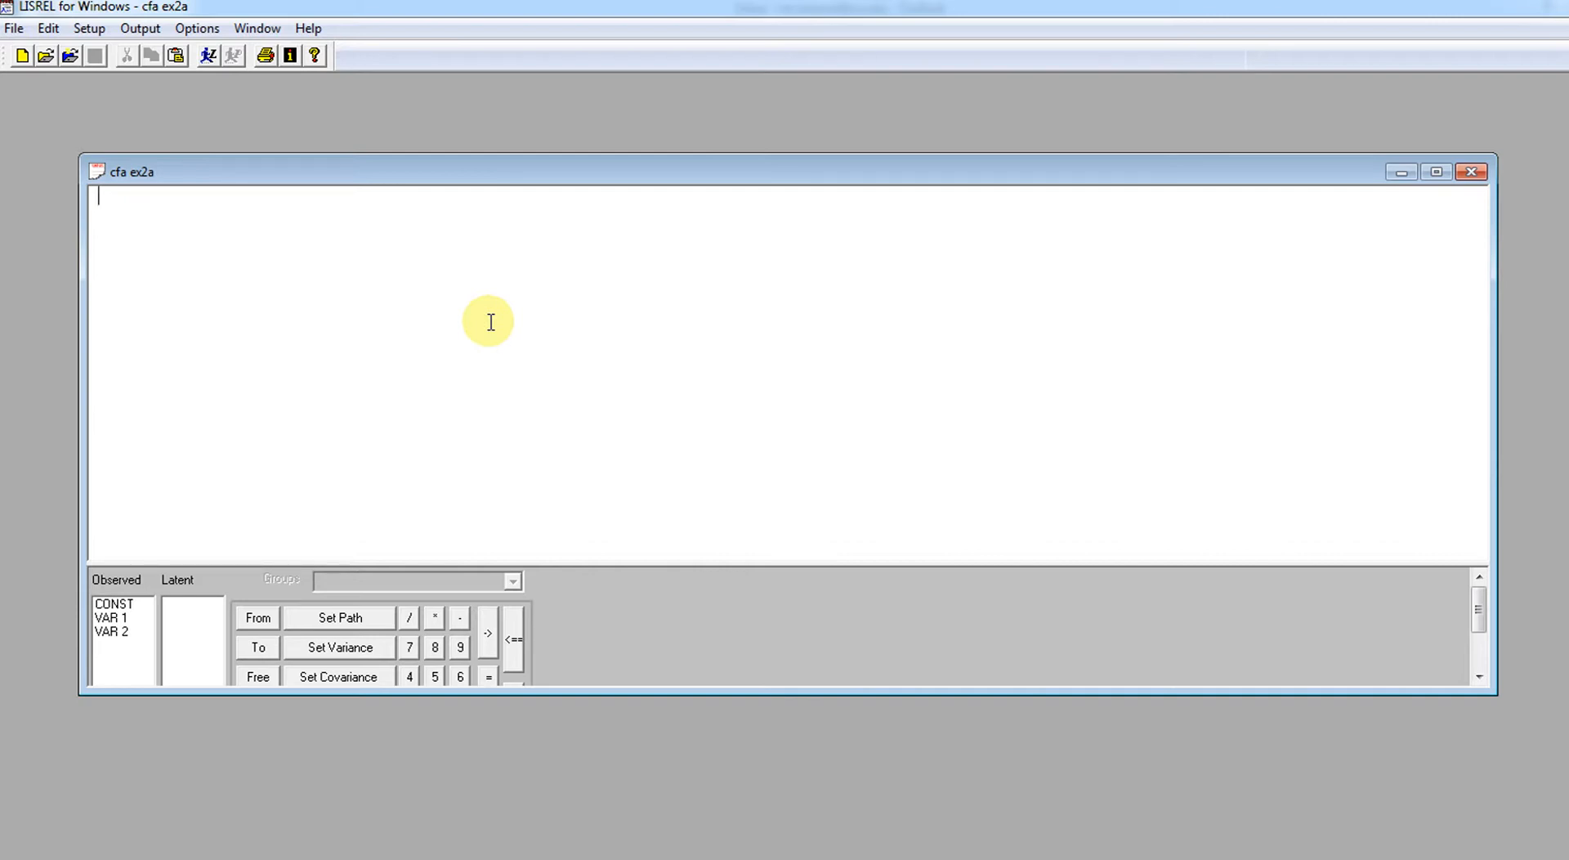
# Step: Enter the SIMPLIS syntax for a confirmatory factor analysis relating se1–se3 to esteem and eff1–eff3 to efficacy, with correlation matrix, standard deviations and sample size 200
pyautogui.write('title: confirmatory factor analysis observed variables: se1 se2 se3 eff1 eff2 eff3 eff4 Correlation matrix 1.000  .618 1.000  .725  .644 1.000  .235  .154  .164 1.000  .267  .031  .259  .593 1.000  .405  .218  .169  .733  .640 1.000  .135  .129  .242  .445  .357  .594 1.000 Standard deviations 2.437 2.372 2.411 2.829 2.518 2.937 3.003 Latent variables: esteem efficacy Relationships se1 se2 se3 = esteem eff1 eff2 eff3 = efficacy Sample size: 200 Print residuals Path diagram')
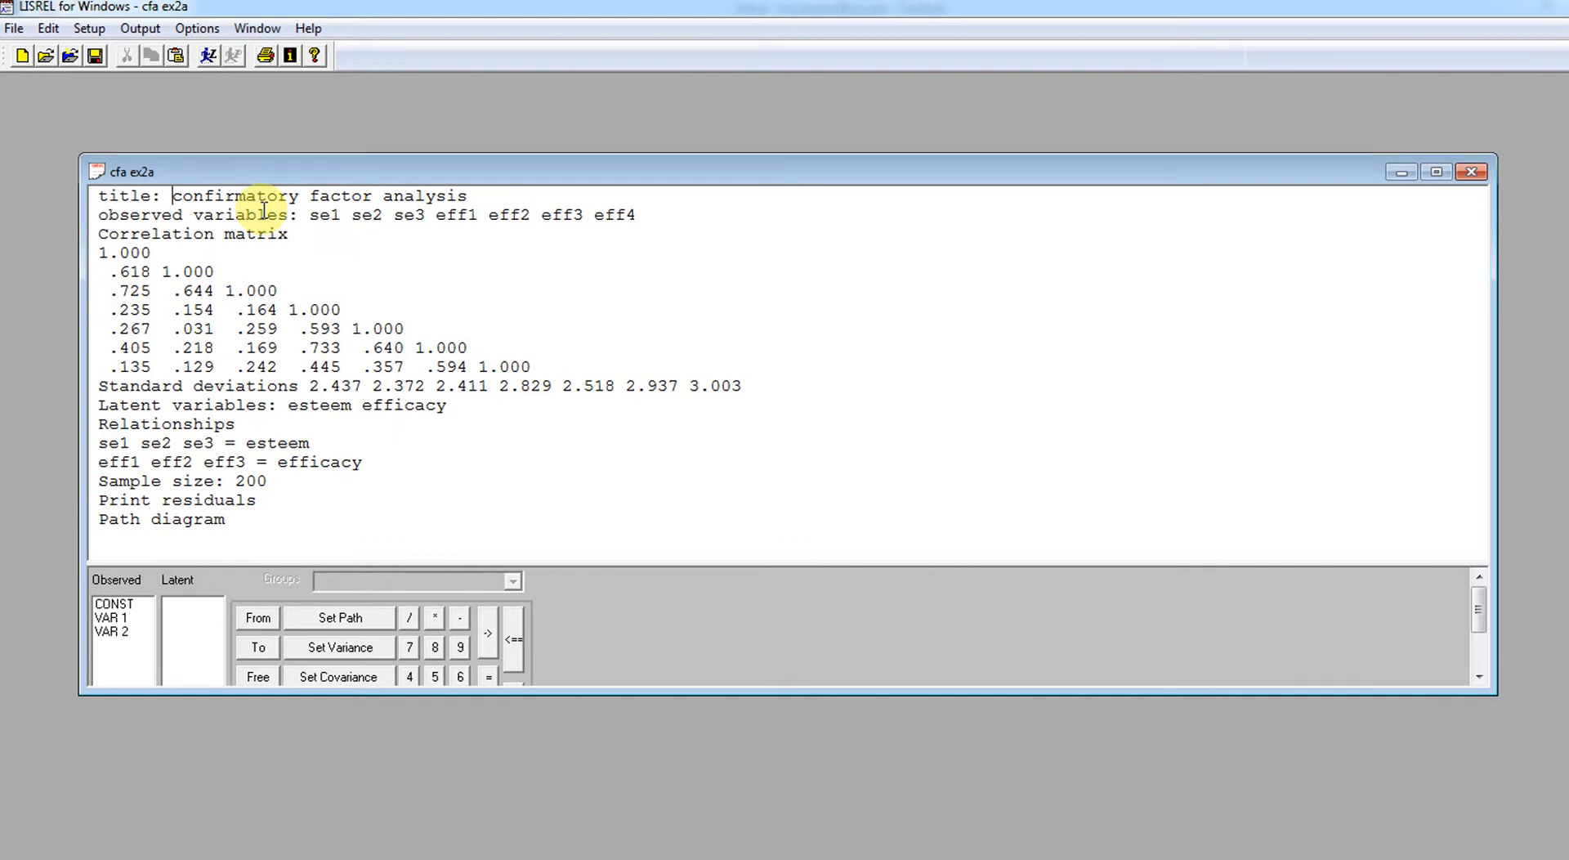
# Step: Review the title and observed variables lines of the syntax, down to the correlation matrix heading
pyautogui.press('Right')
pyautogui.press('Right')
pyautogui.press('Right')
pyautogui.press('Right')
pyautogui.press('Right')
pyautogui.press('Right')
pyautogui.press('Right')
pyautogui.press('Right')
pyautogui.press('Right')
pyautogui.press('Right')
pyautogui.press('Right')
pyautogui.press('Right')
pyautogui.press('Right')
pyautogui.press('Right')
pyautogui.press('Right')
pyautogui.press('Down')
pyautogui.press('Left')
pyautogui.press('Left')
pyautogui.press('Left')
pyautogui.press('Left')
pyautogui.press('Left')
pyautogui.press('Left')
pyautogui.press('Left')
pyautogui.press('Left')
pyautogui.press('Left')
pyautogui.press('Left')
pyautogui.press('Left')
pyautogui.press('Left')
pyautogui.press('Left')
pyautogui.press('Left')
pyautogui.press('Left')
pyautogui.press('Right')
pyautogui.press('Right')
pyautogui.press('Right')
pyautogui.press('Right')
pyautogui.press('Right')
pyautogui.press('Right')
pyautogui.press('Right')
pyautogui.press('Right')
pyautogui.press('Right')
pyautogui.press('Right')
pyautogui.press('Right')
pyautogui.press('Right')
pyautogui.press('Right')
pyautogui.press('Right')
pyautogui.press('Right')
pyautogui.press('Right')
pyautogui.press('Right')
pyautogui.press('Right')
pyautogui.press('Right')
pyautogui.press('Right')
pyautogui.press('Right')
pyautogui.press('Right')
pyautogui.press('Right')
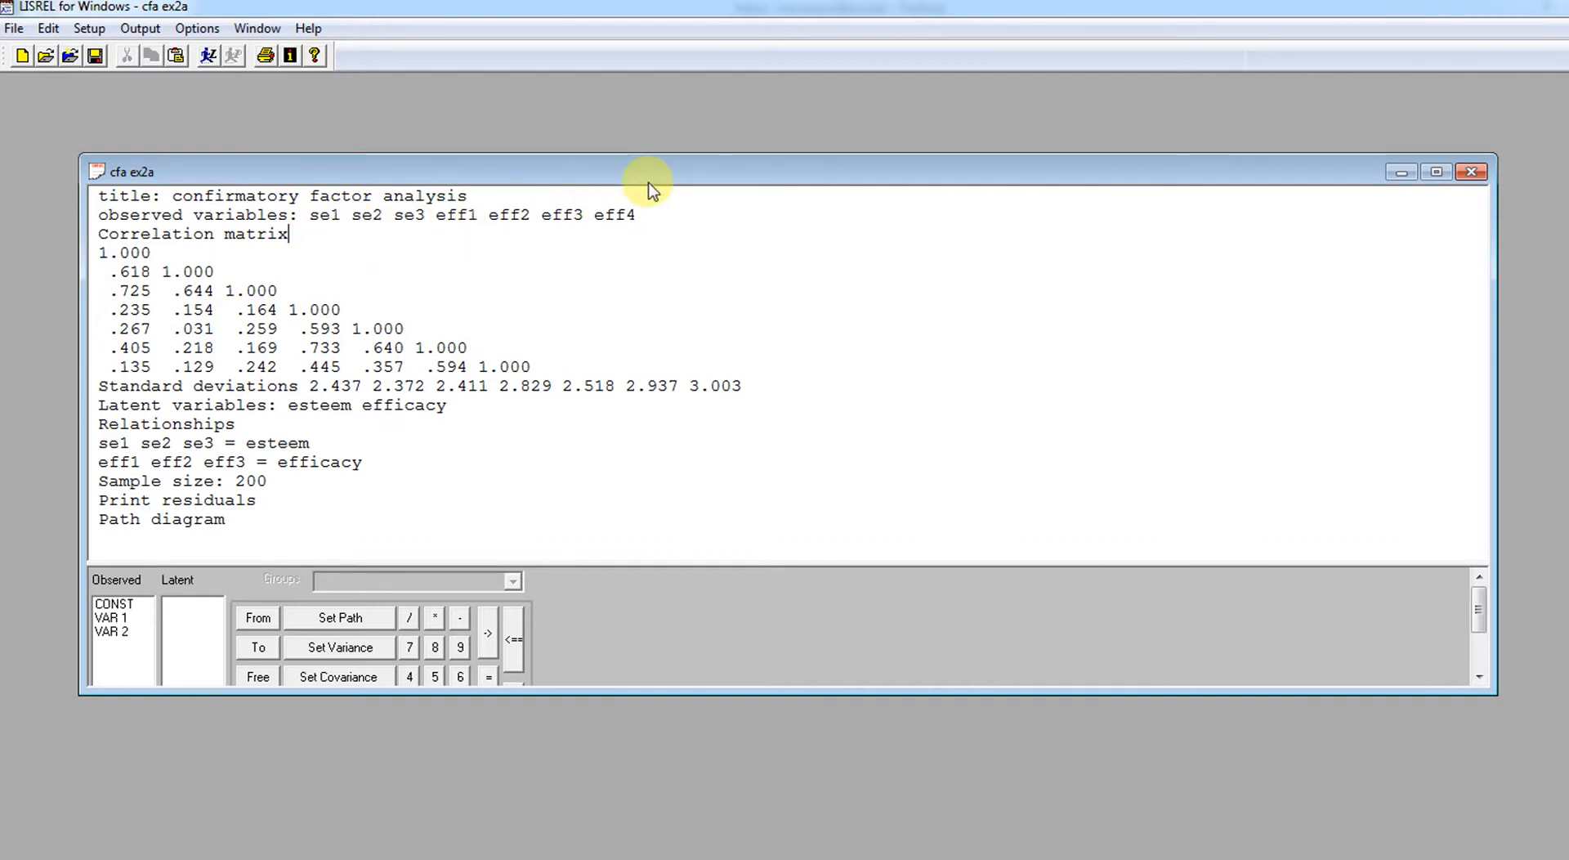
# Step: Review the correlation matrix values and the standard deviations line in the syntax
pyautogui.click(118, 252)
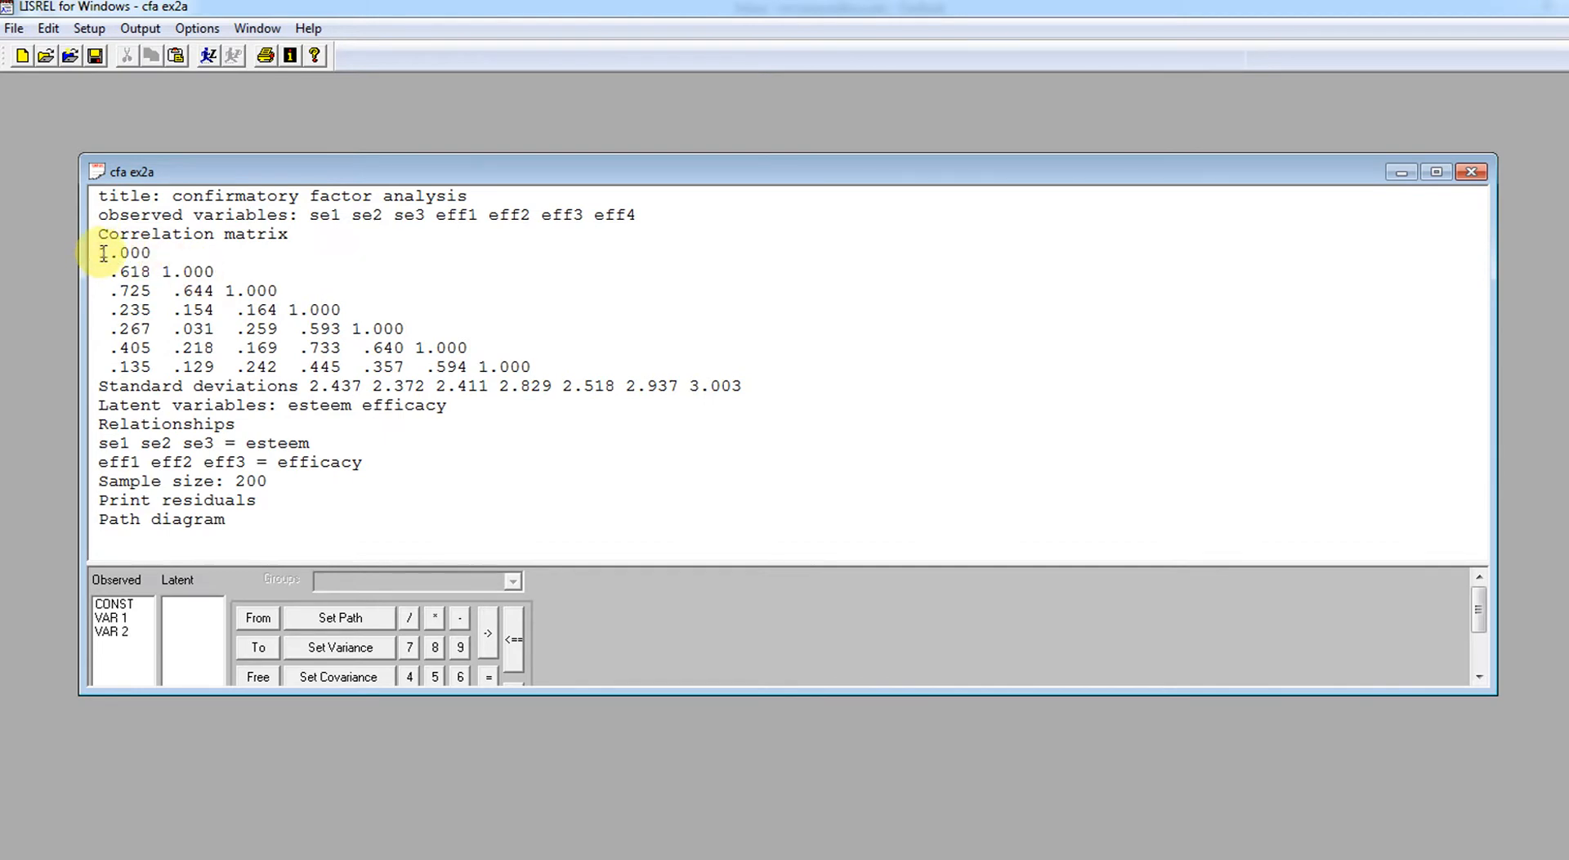
pyautogui.click(101, 253)
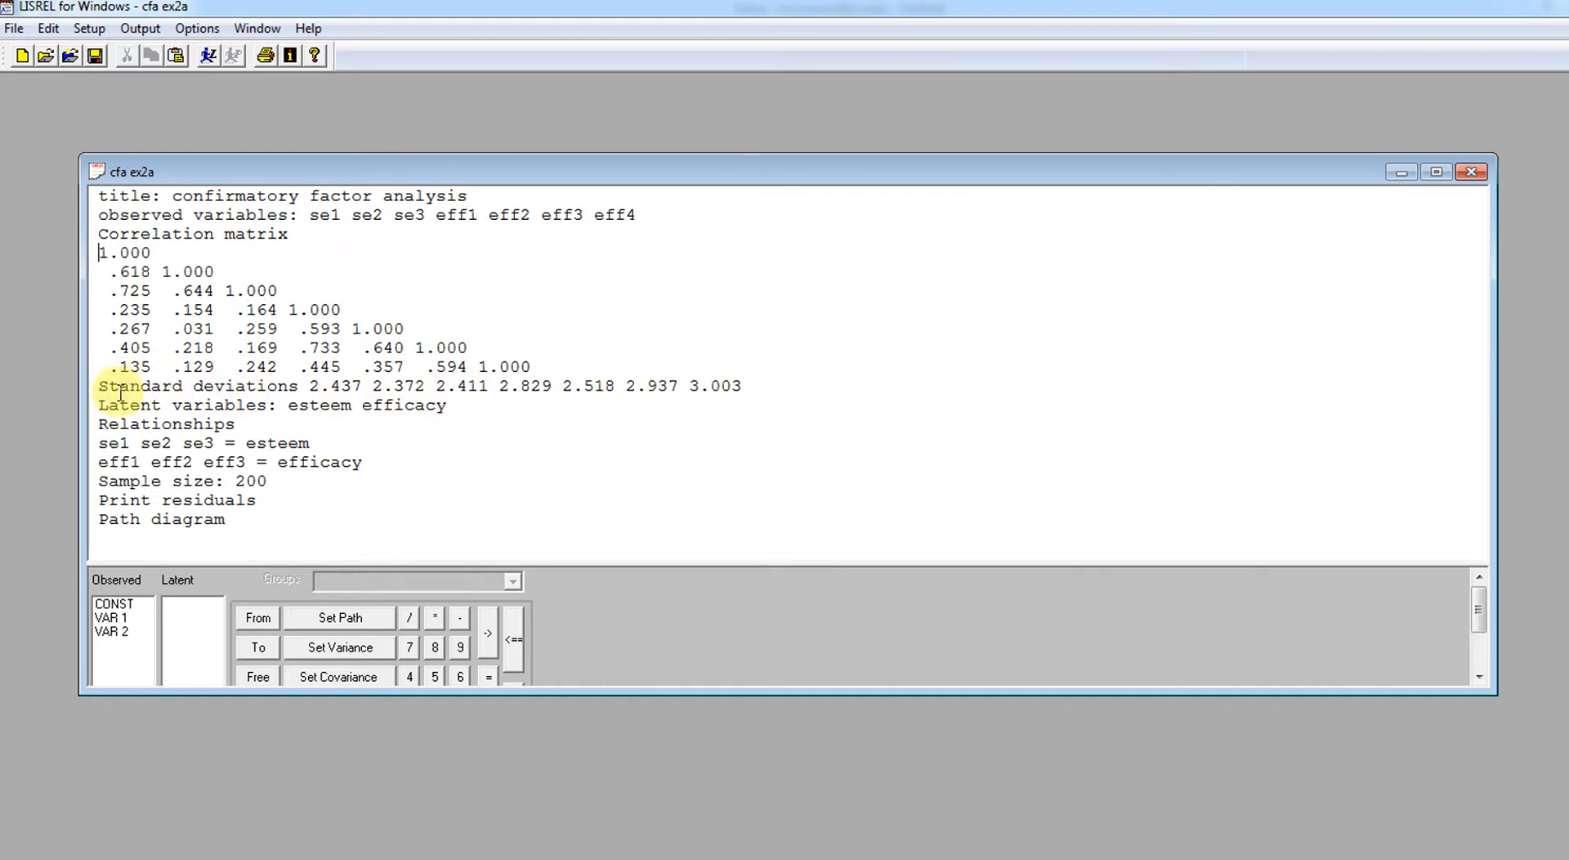
pyautogui.moveTo(87, 386); pyautogui.dragTo(799, 389)
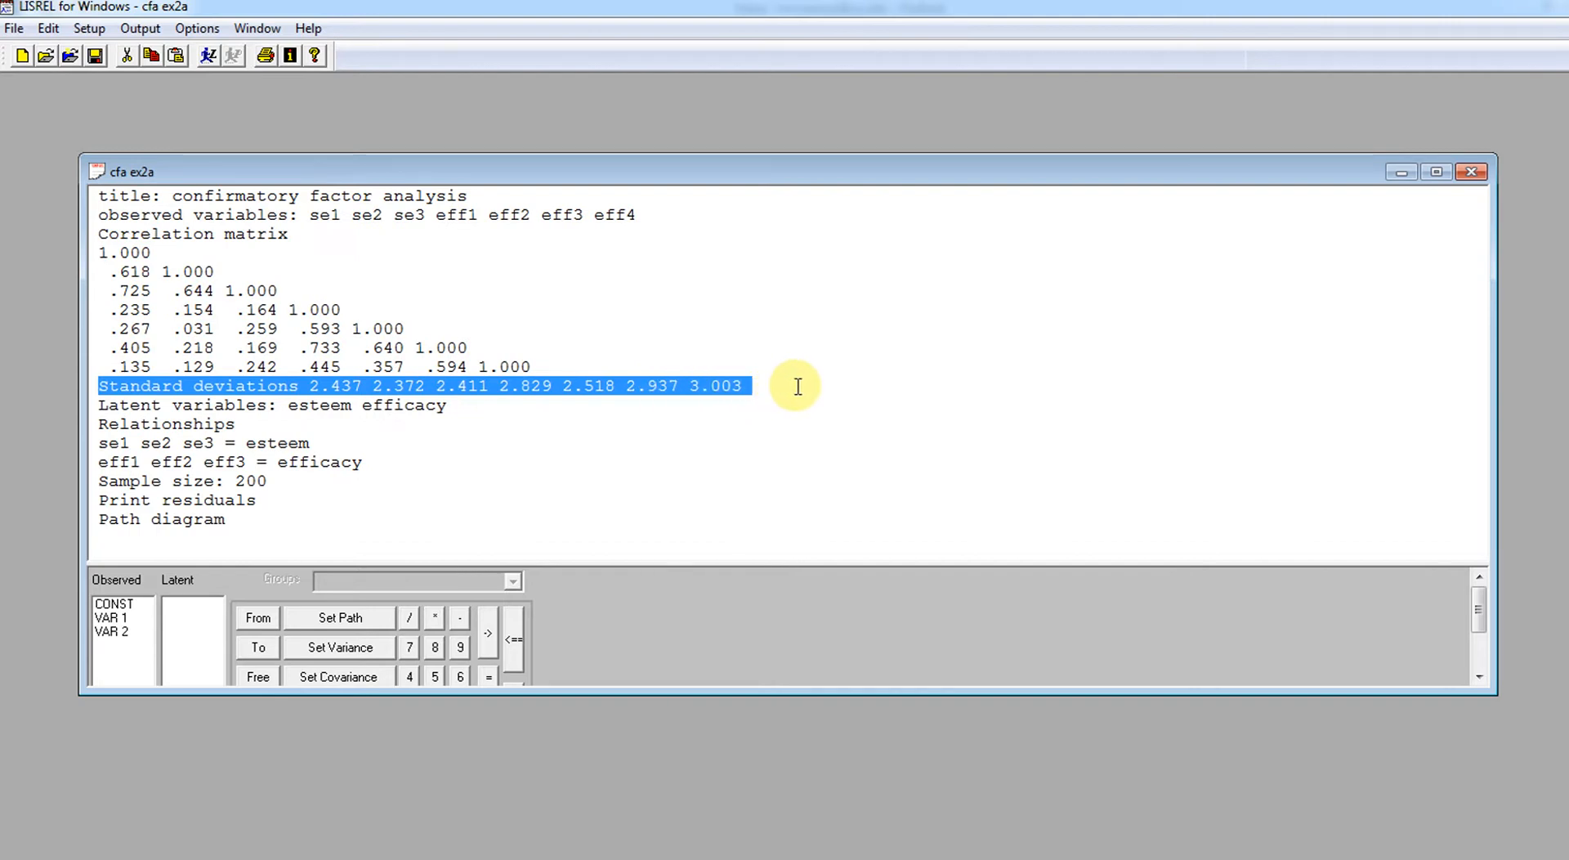
pyautogui.click(798, 386)
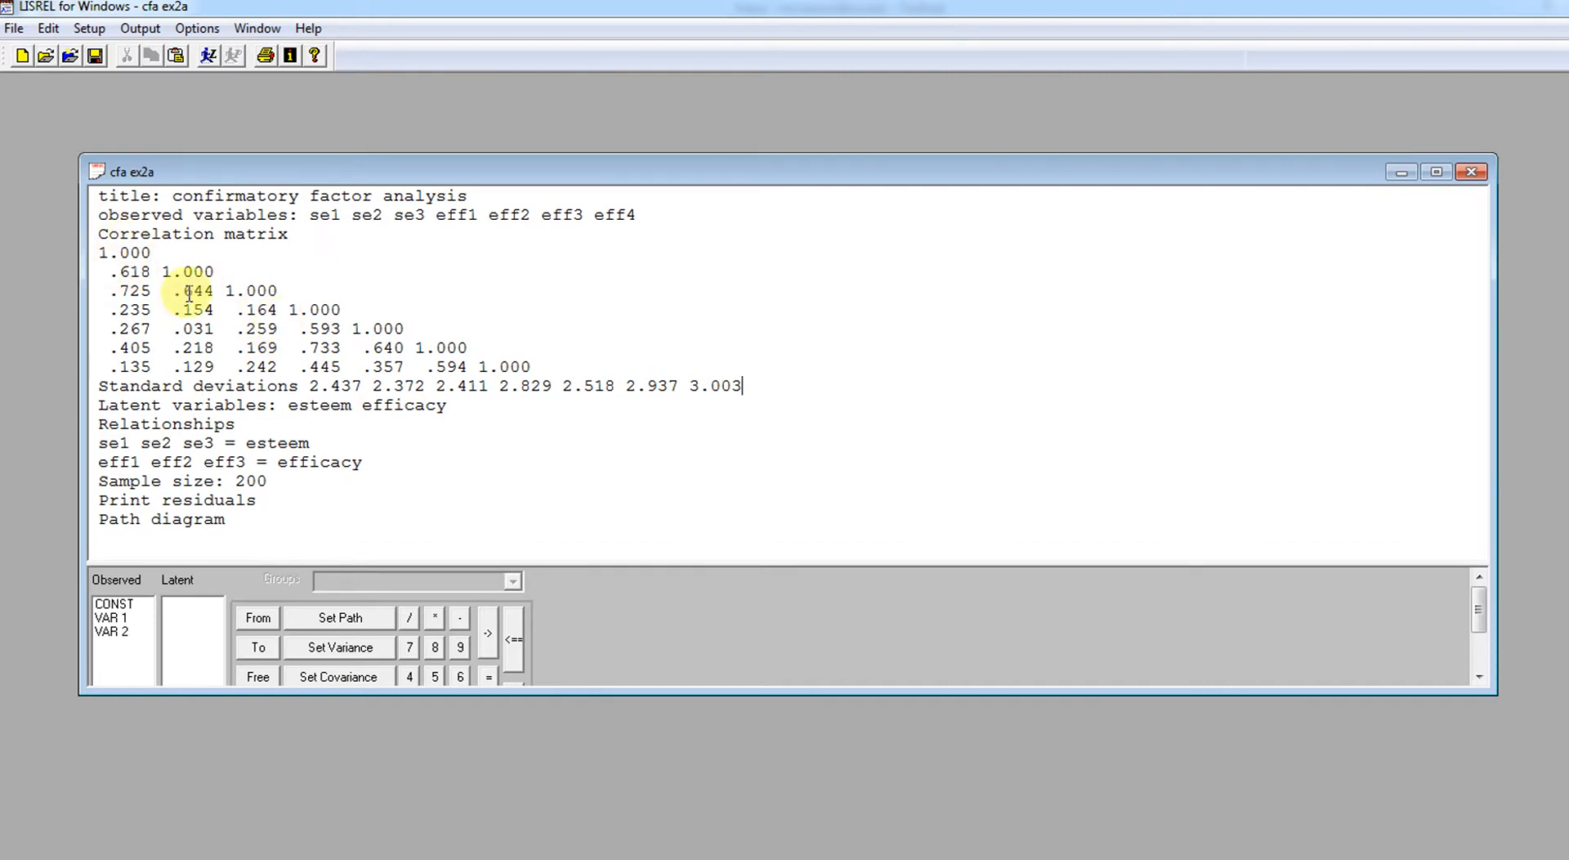
# Step: Try to remove the leading spaces from the correlation matrix rows, starting with the .618 row
pyautogui.click(110, 272)
pyautogui.press('BackSpace')
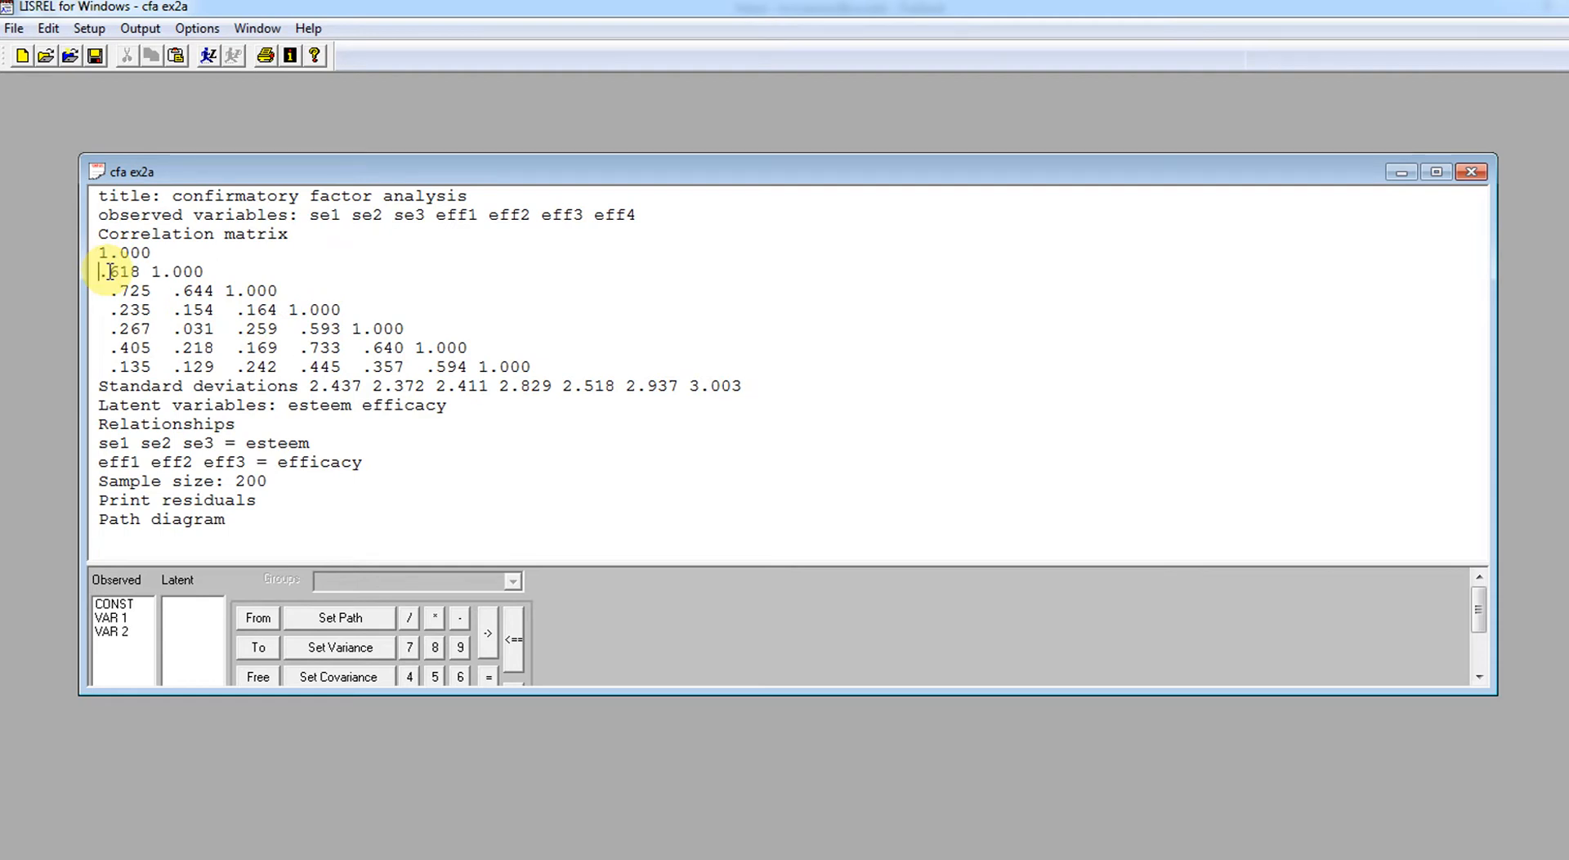
pyautogui.press('Down')
pyautogui.press('Right')
pyautogui.press('Right')
pyautogui.press('Right')
pyautogui.press('BackSpace')
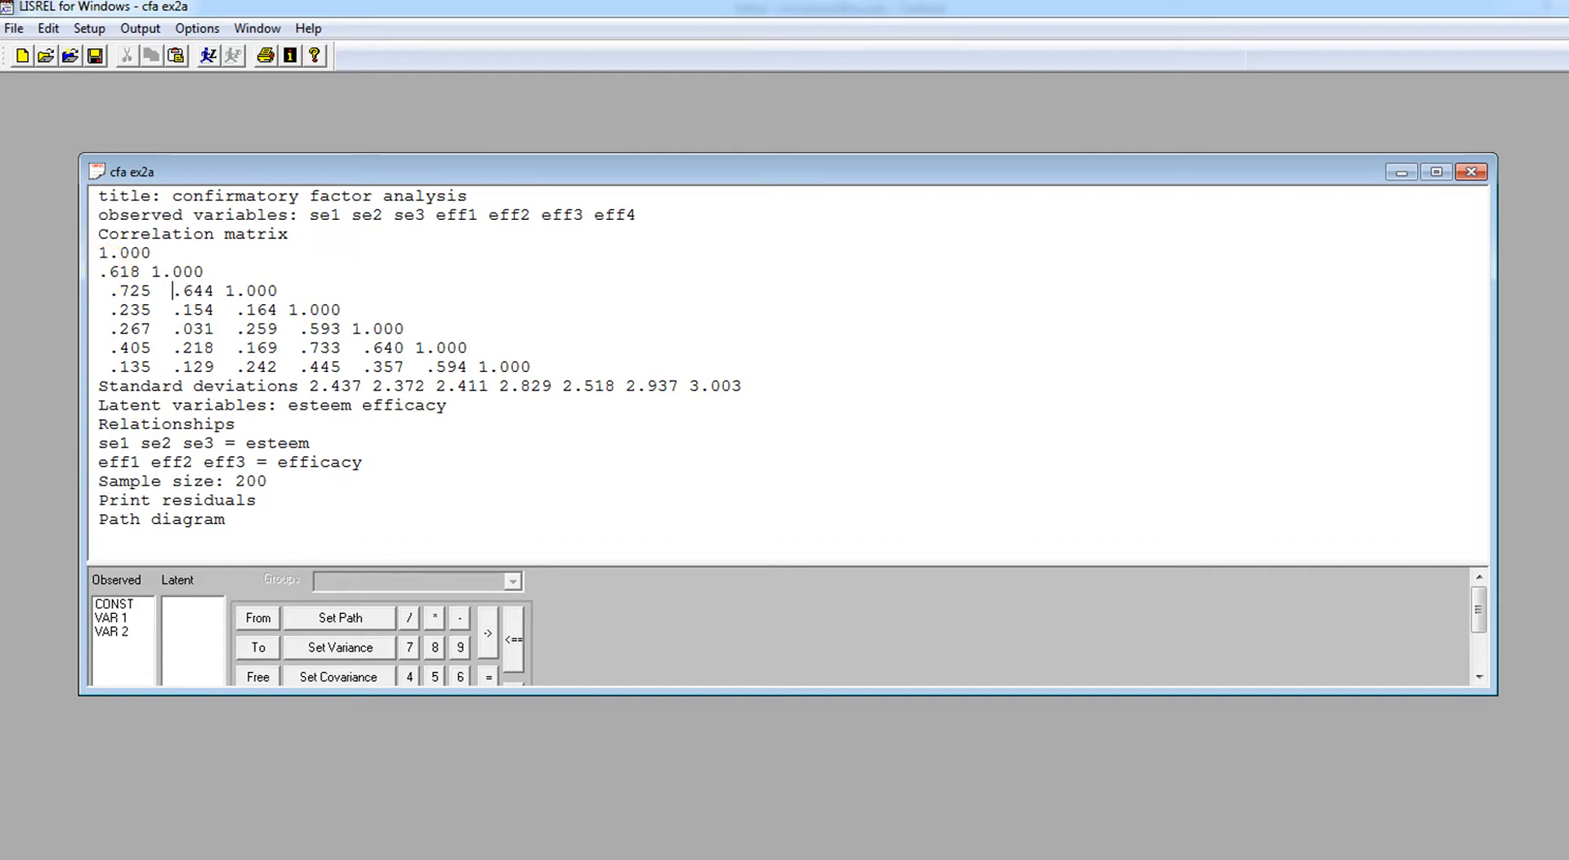
# Step: Review the latent variables line that names esteem and efficacy
pyautogui.press('Left')
pyautogui.press('Left')
pyautogui.press('Left')
pyautogui.press('Right')
pyautogui.press('Right')
pyautogui.press('Right')
pyautogui.press('Right')
pyautogui.press('Right')
pyautogui.press('Right')
pyautogui.press('Right')
pyautogui.press('Right')
pyautogui.press('Right')
pyautogui.press('Right')
pyautogui.press('Right')
pyautogui.press('Right')
pyautogui.press('Right')
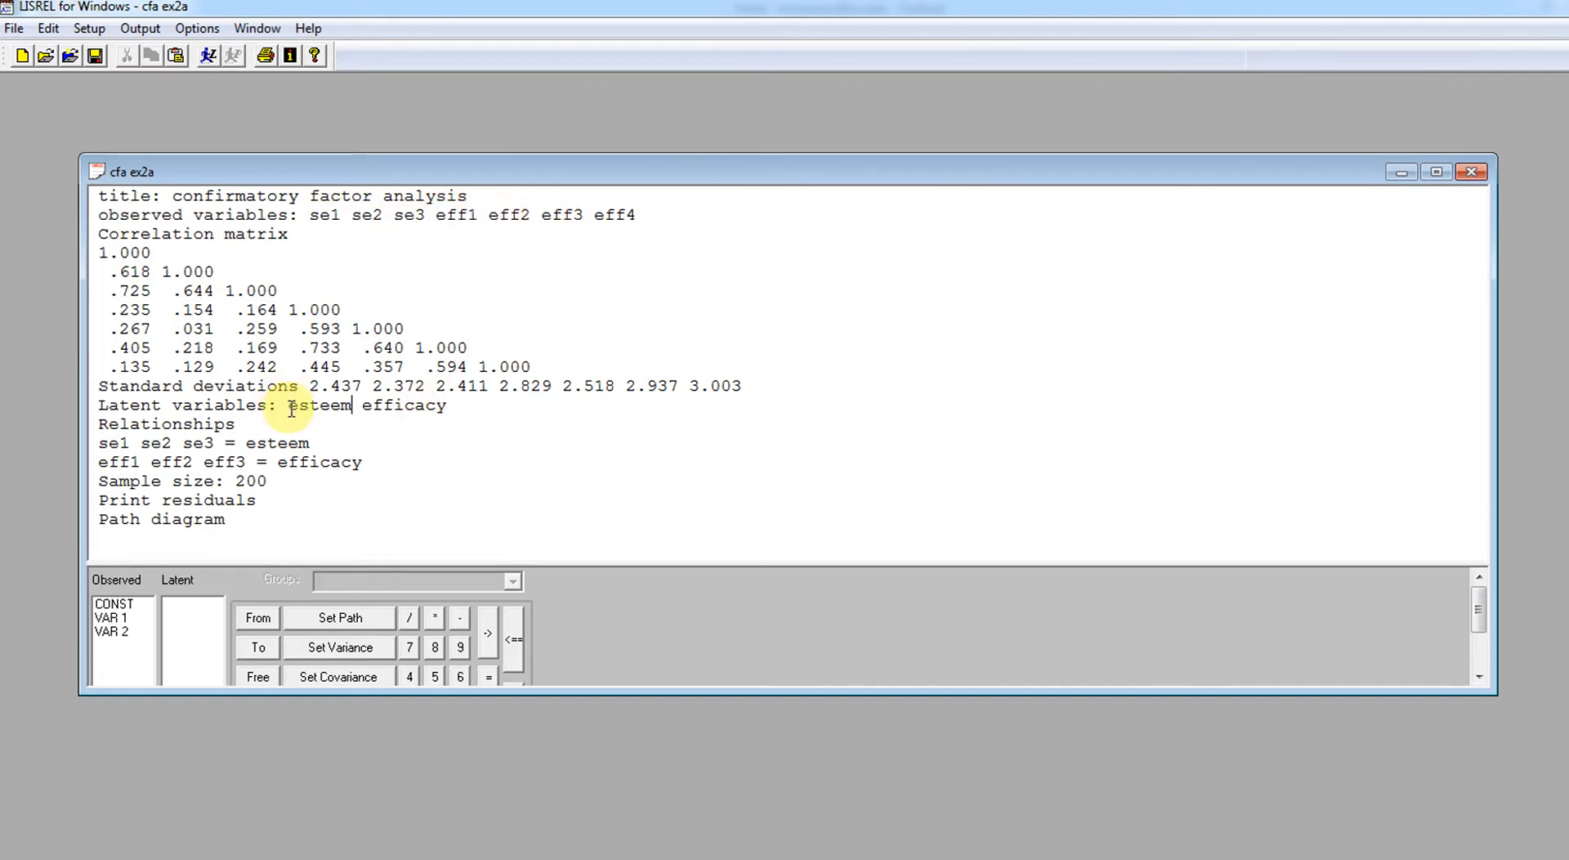
pyautogui.moveTo(288, 405); pyautogui.dragTo(448, 406)
pyautogui.click(319, 419)
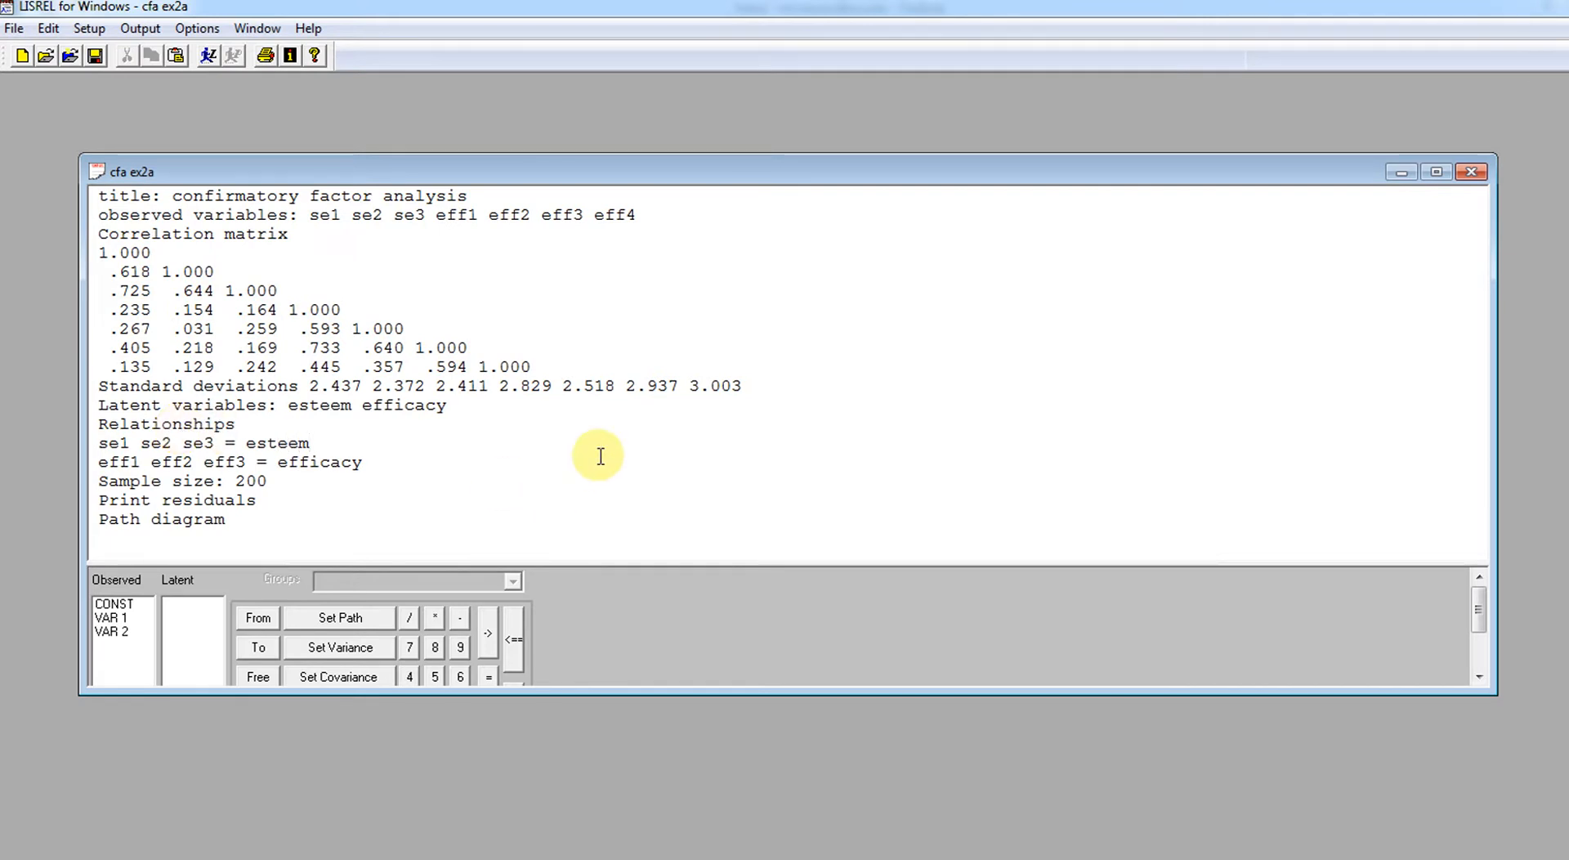
# Step: Review the relationship equations for esteem and efficacy and the sample size line in the syntax
pyautogui.press('Left')
pyautogui.press('Left')
pyautogui.press('Left')
pyautogui.press('Left')
pyautogui.press('Left')
pyautogui.press('Left')
pyautogui.press('Left')
pyautogui.press('Left')
pyautogui.press('Left')
pyautogui.press('Left')
pyautogui.press('Left')
pyautogui.press('Left')
pyautogui.press('Left')
pyautogui.press('Left')
pyautogui.press('Left')
pyautogui.press('Left')
pyautogui.press('Left')
pyautogui.press('Right')
pyautogui.press('Right')
pyautogui.press('Right')
pyautogui.press('Right')
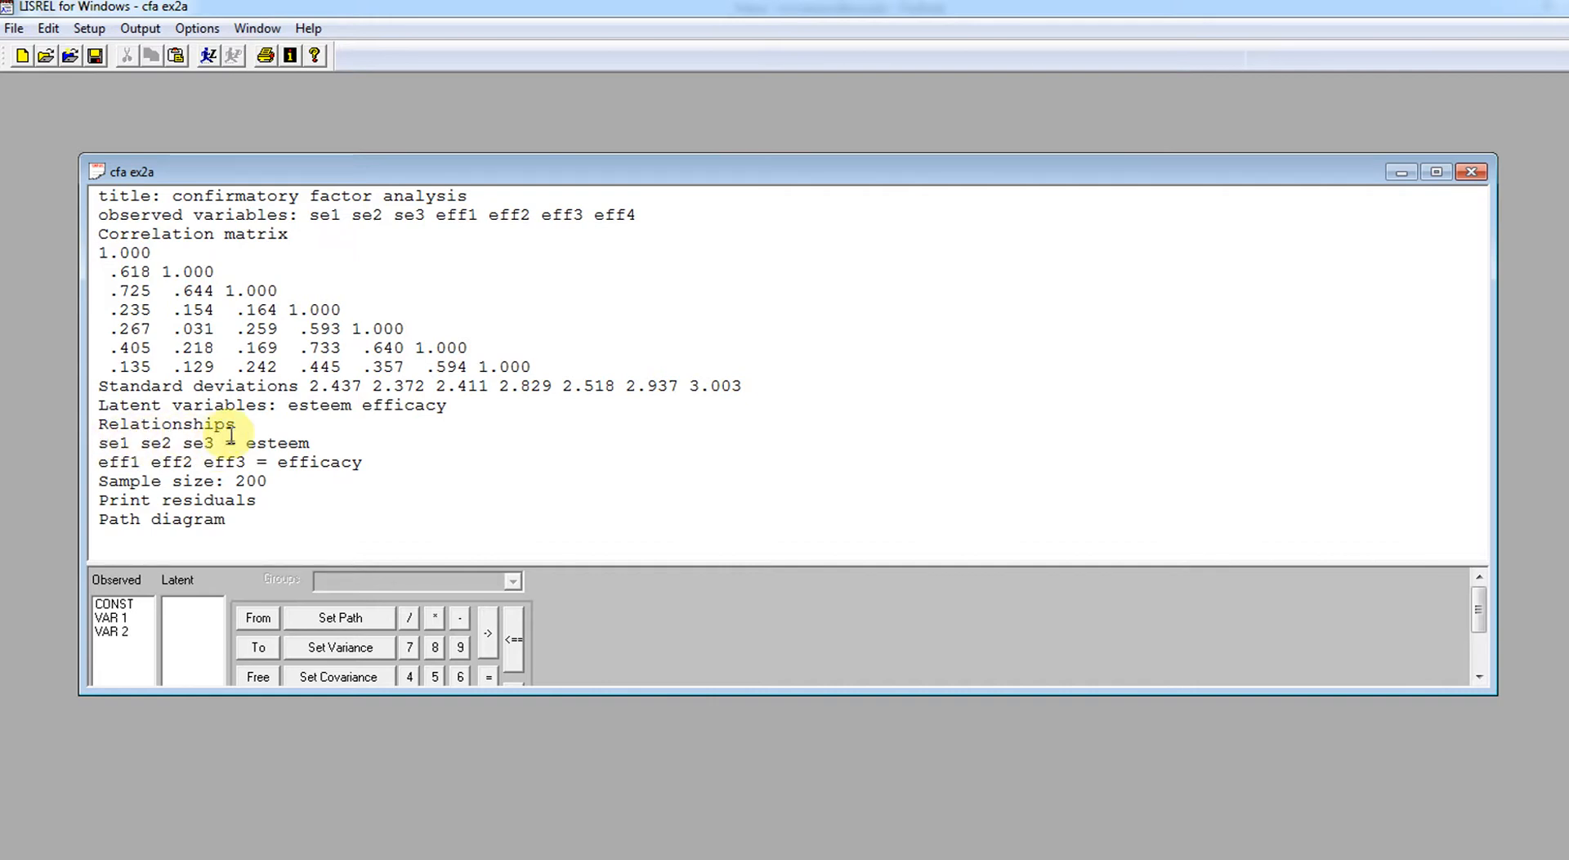
pyautogui.click(123, 463)
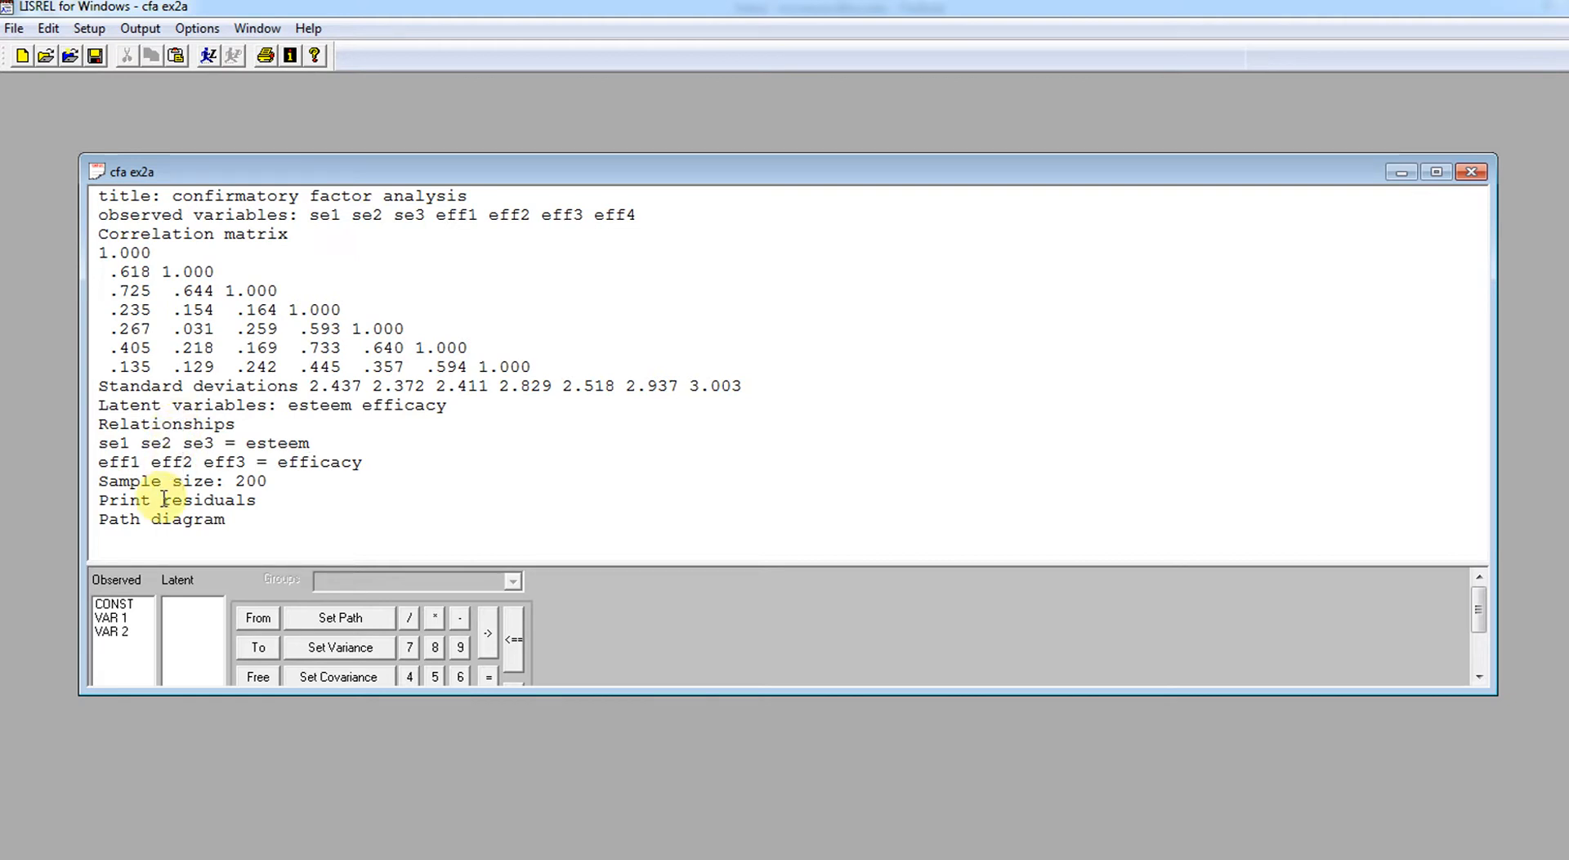
pyautogui.press('Right')
pyautogui.press('Right')
pyautogui.press('Right')
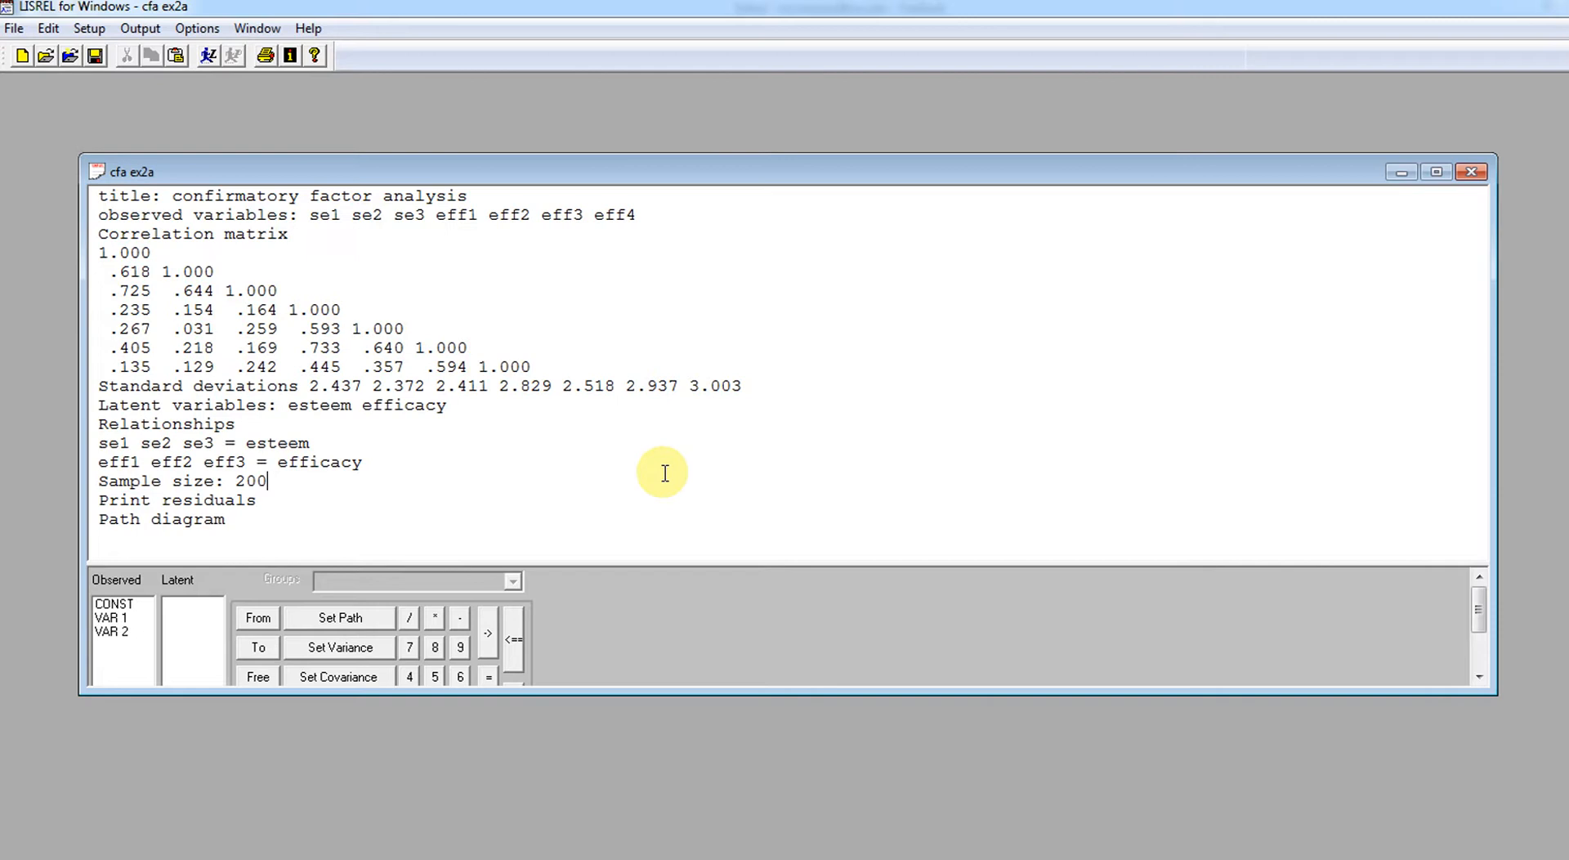
# Step: Add the closing line "End of problem" below the Path diagram line of the syntax
pyautogui.press('Left')
pyautogui.press('Left')
pyautogui.press('Left')
pyautogui.press('Down')
pyautogui.press('Return')
pyautogui.write('End of pro')
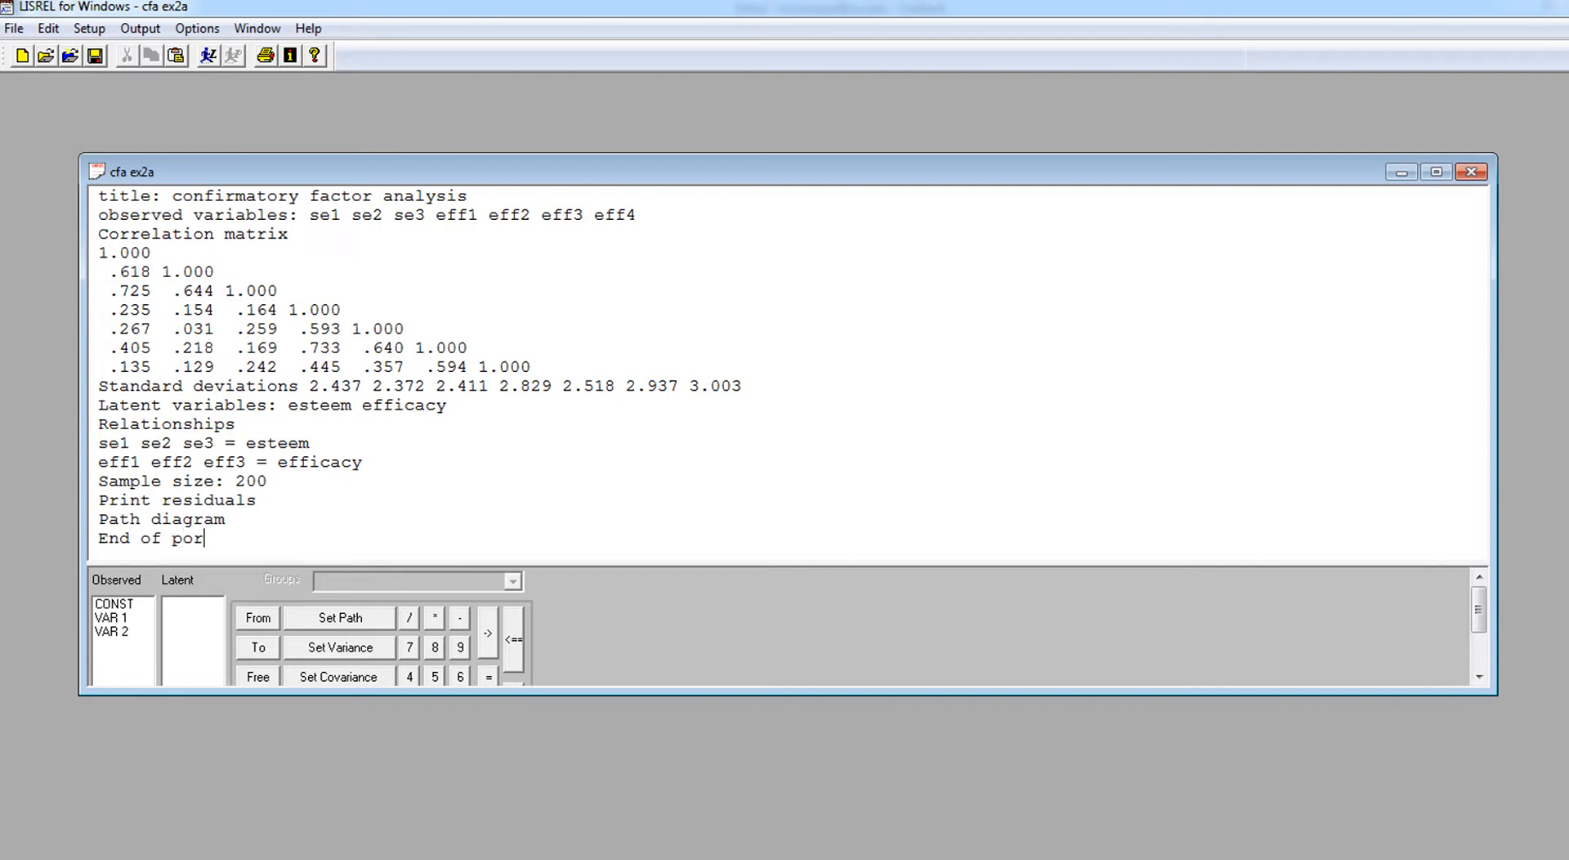
pyautogui.press('BackSpace')
pyautogui.press('BackSpace')
pyautogui.write('roblem')
# Step: Run the complete syntax and clear the floating drawing toolbox from the resulting path diagram
pyautogui.moveTo(280, 540); pyautogui.dragTo(35, 182)
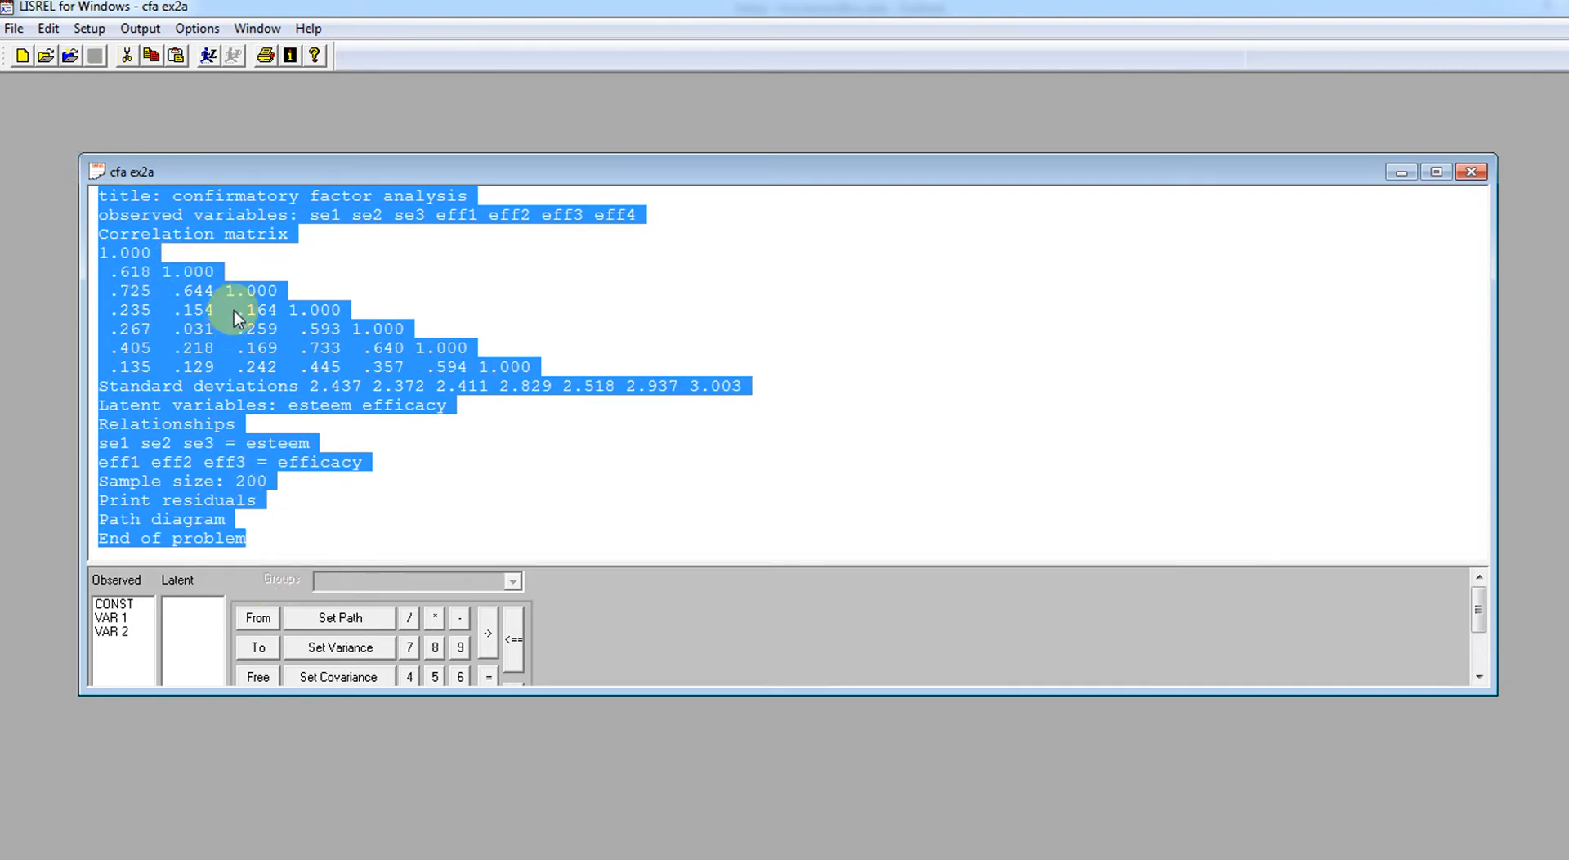
pyautogui.click(208, 56)
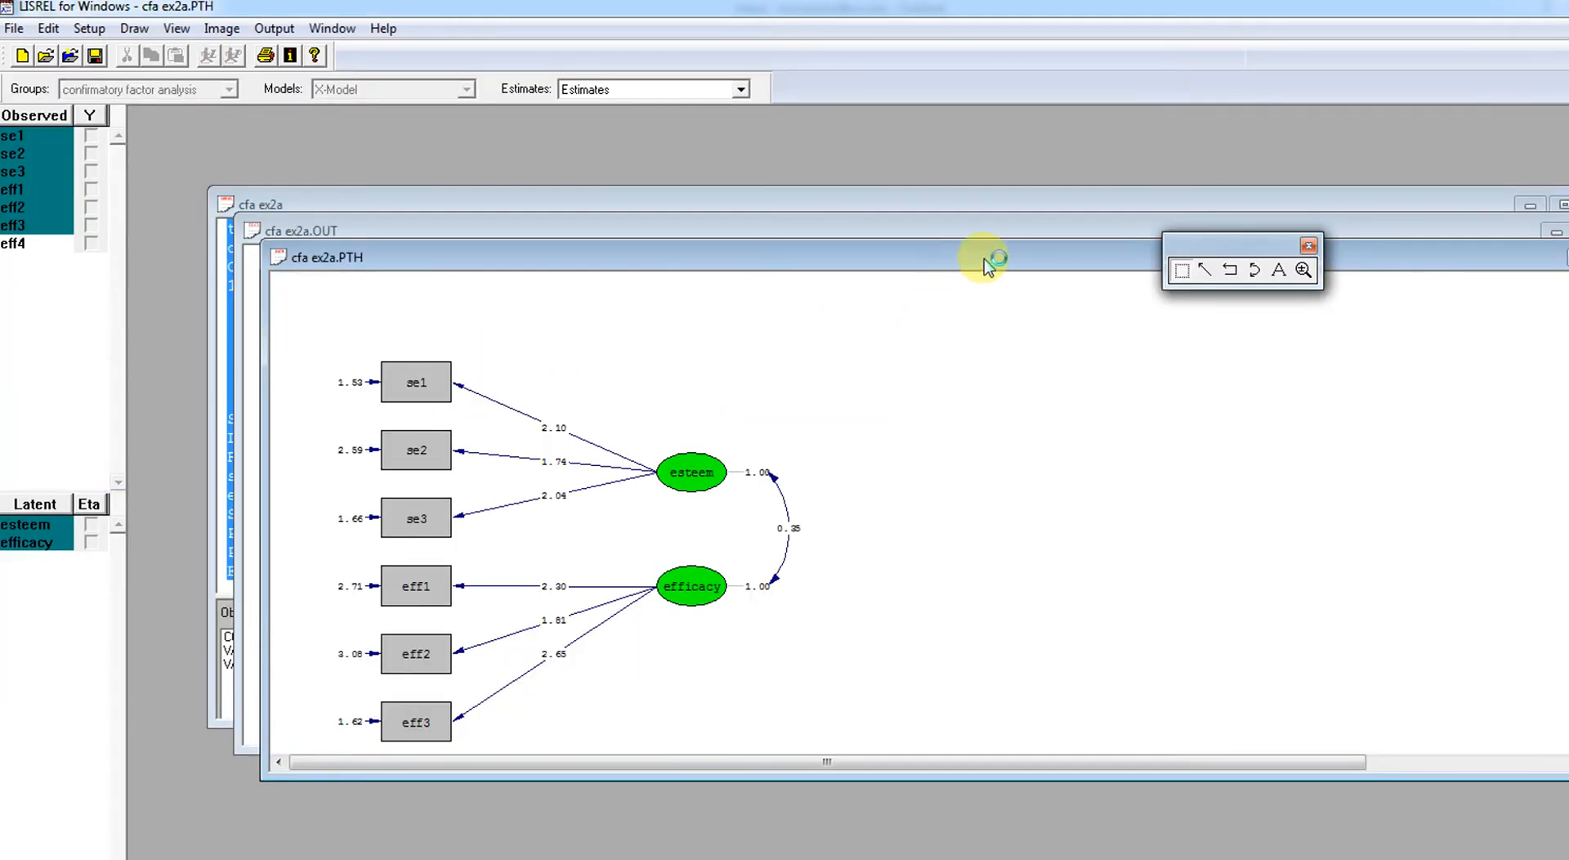
pyautogui.click(1308, 246)
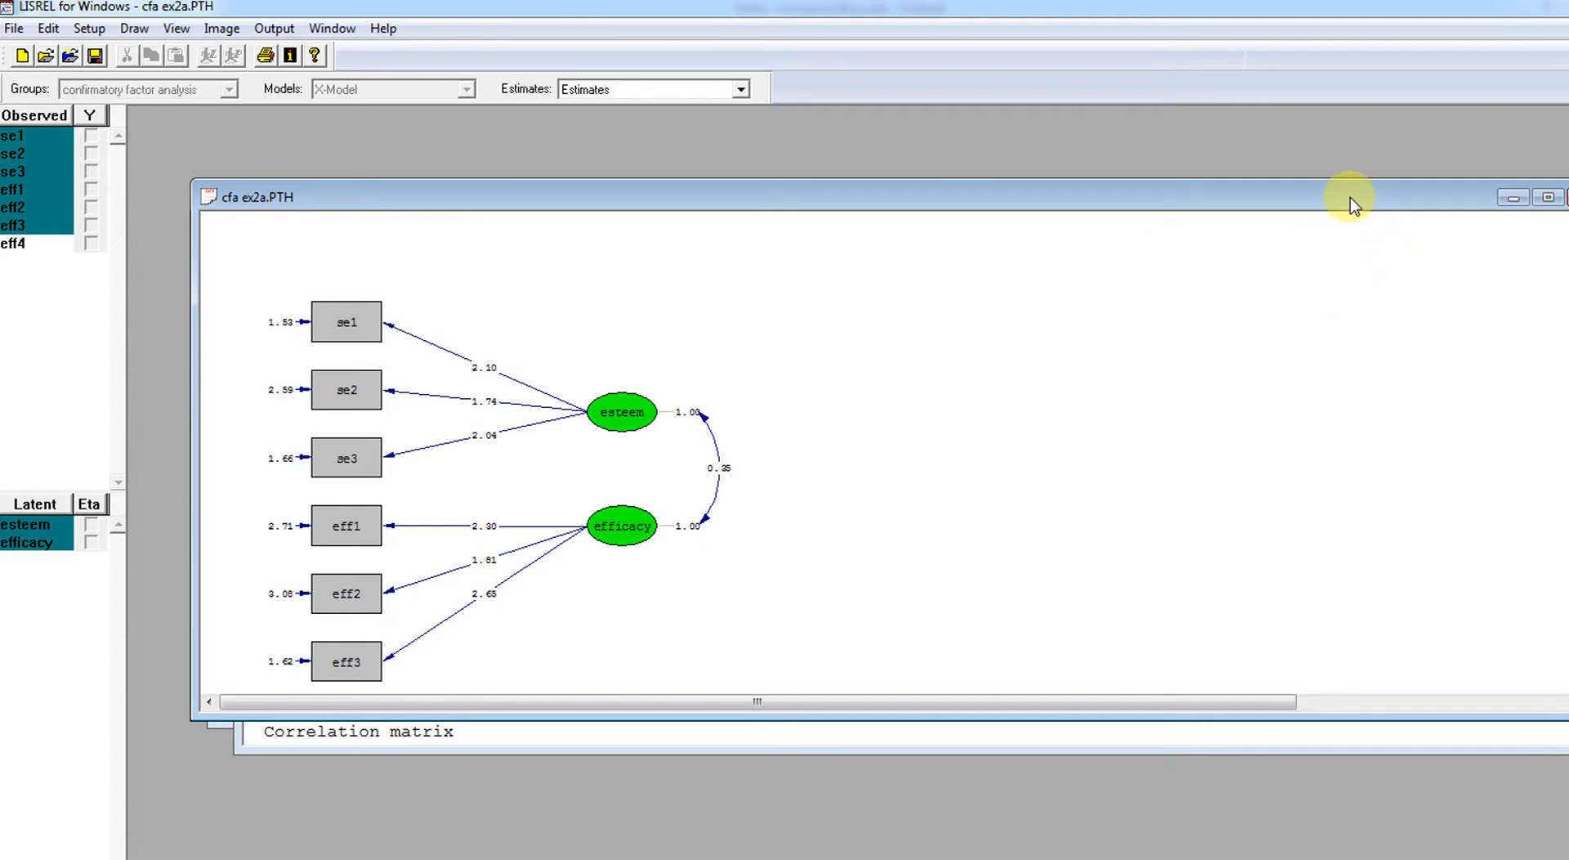
pyautogui.moveTo(1350, 204); pyautogui.dragTo(1323, 175)
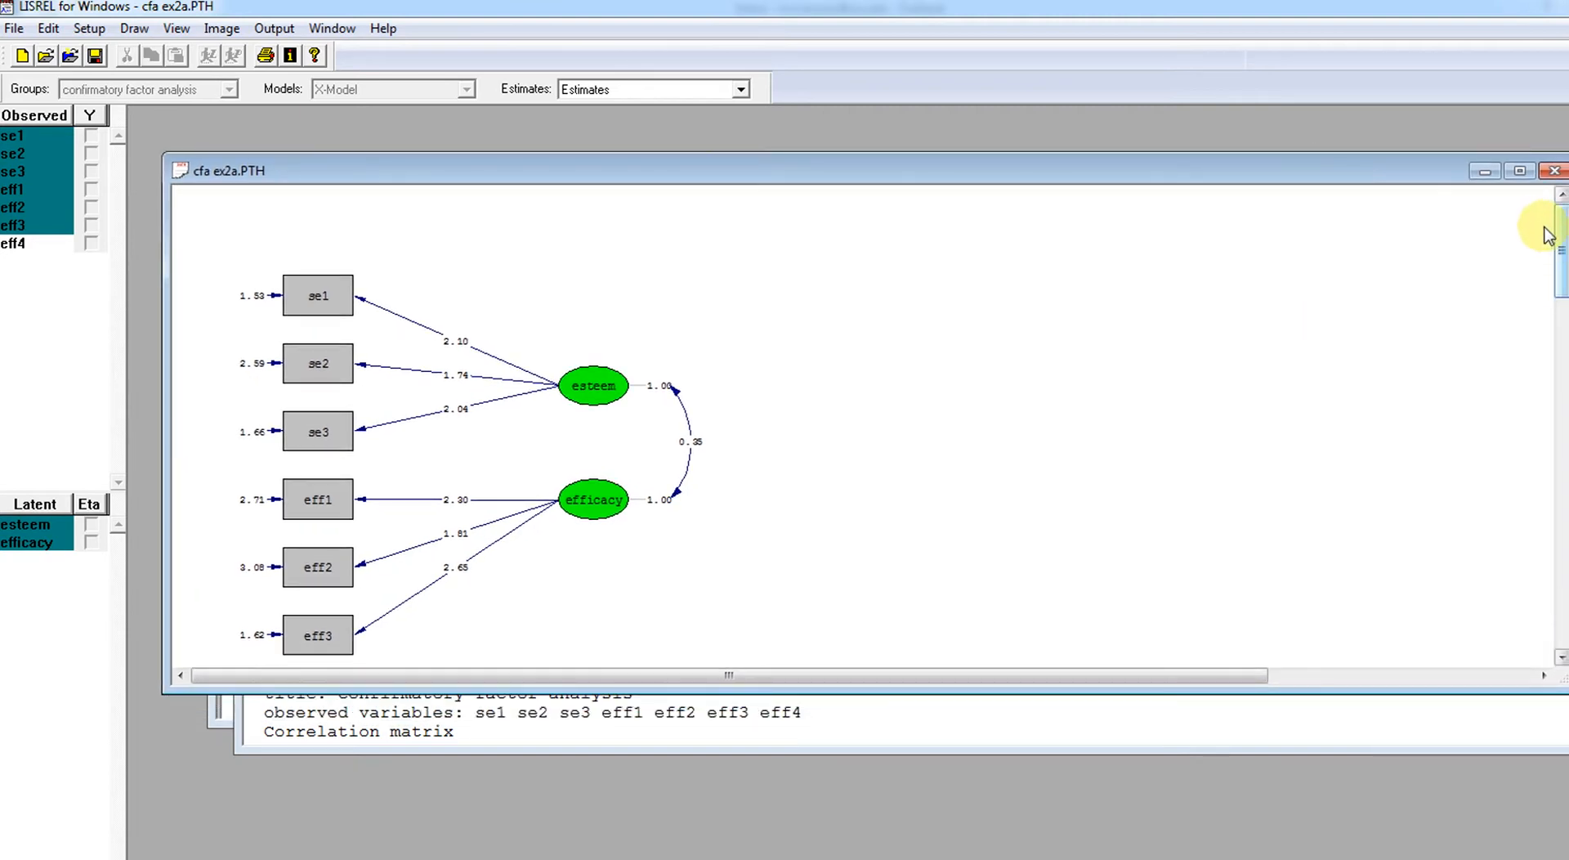
pyautogui.moveTo(1559, 245); pyautogui.dragTo(1560, 268)
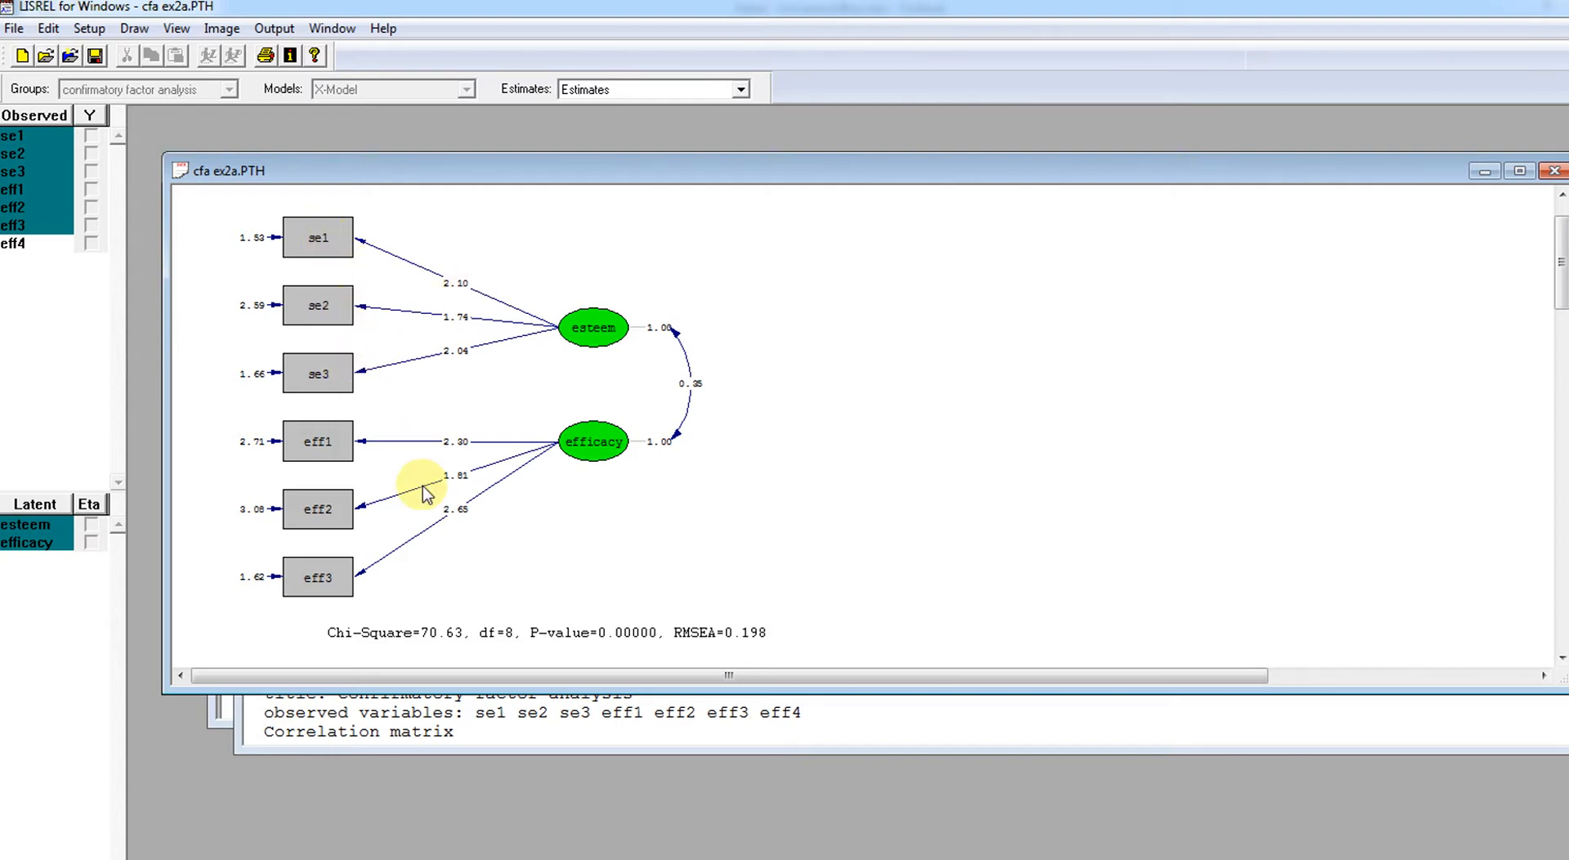
# Step: Display the T-values on the path diagram, followed by the Standardized Solution
pyautogui.click(700, 90)
pyautogui.click(699, 115)
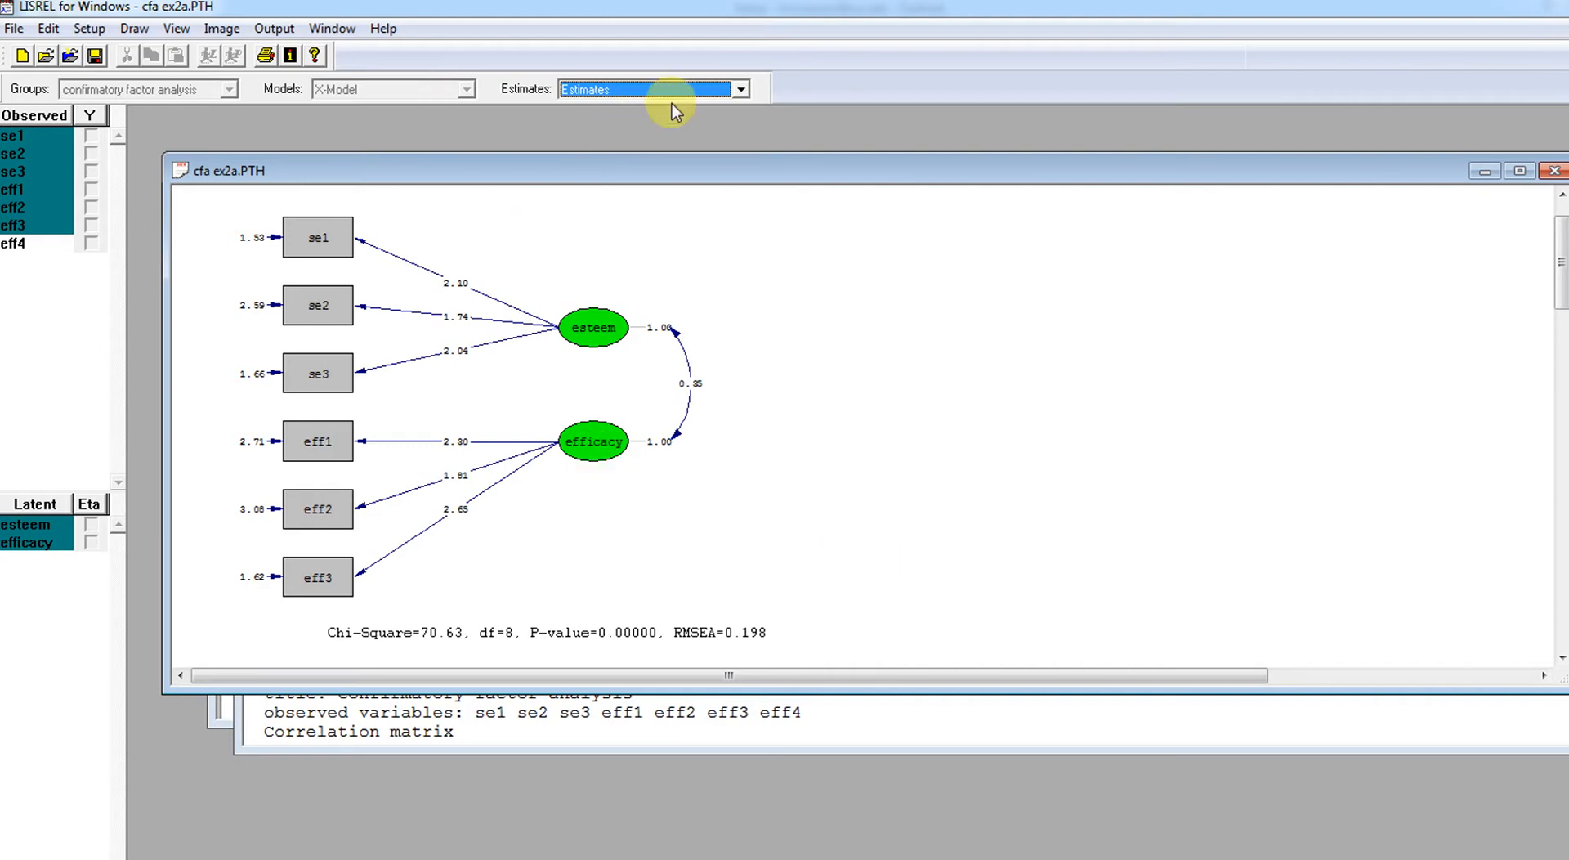
pyautogui.click(693, 88)
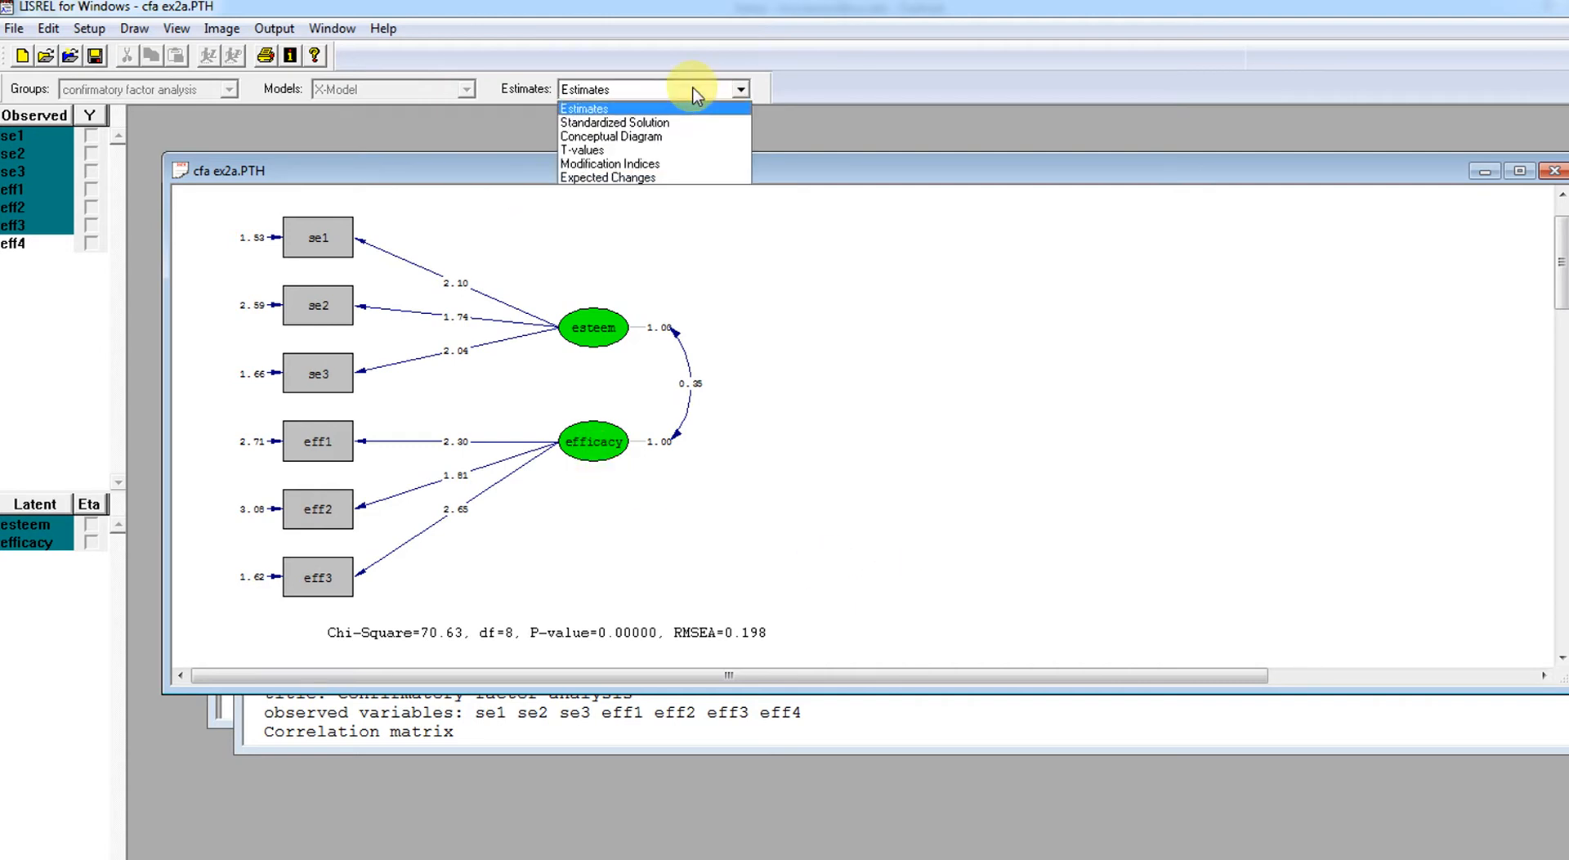
pyautogui.click(692, 151)
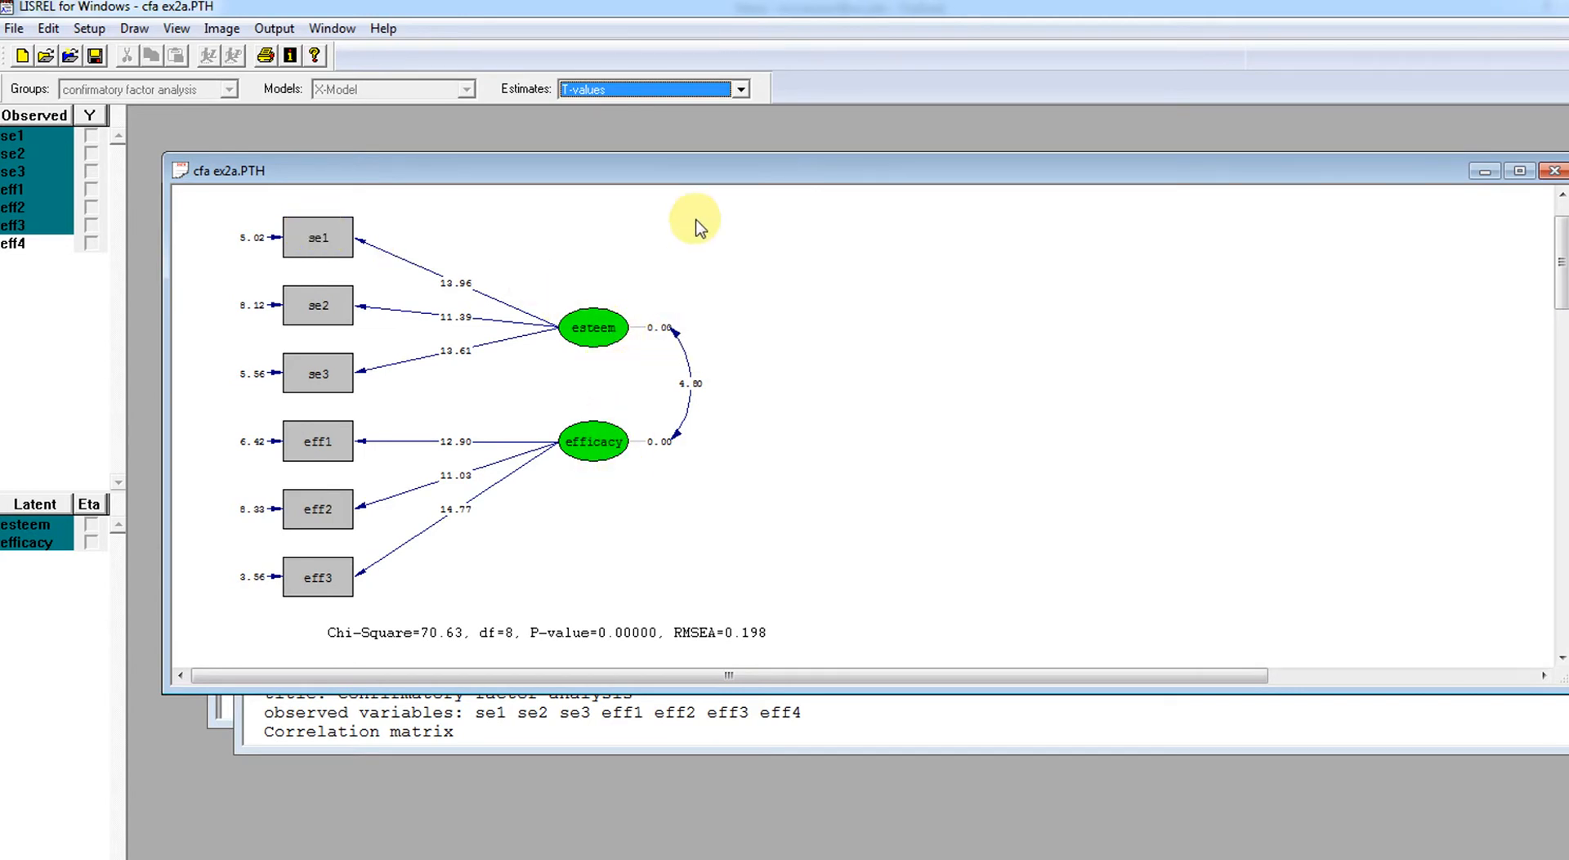
pyautogui.click(727, 94)
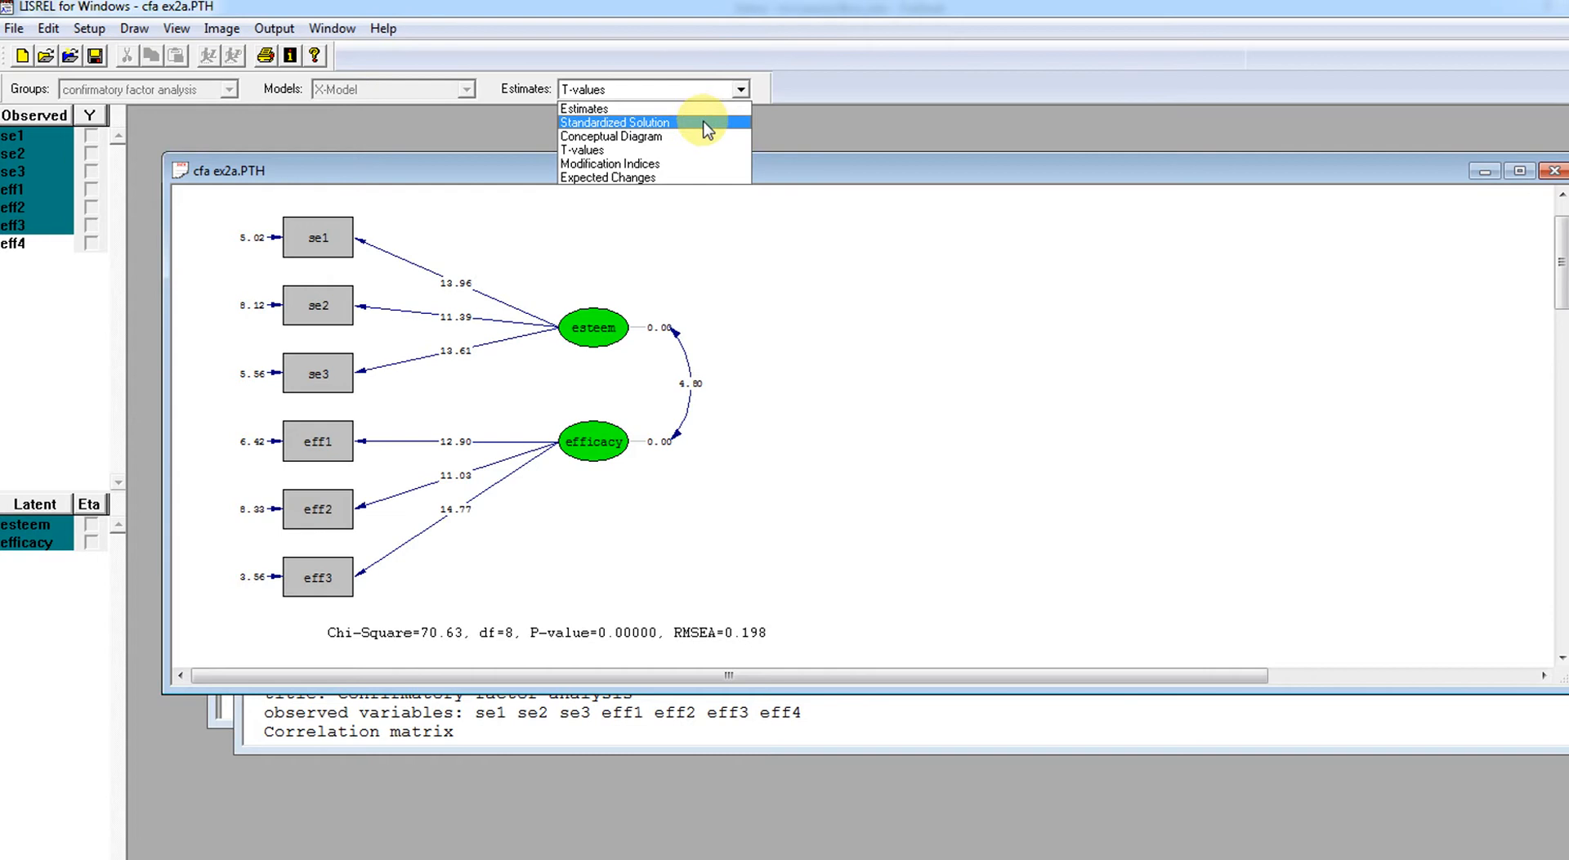
pyautogui.click(708, 123)
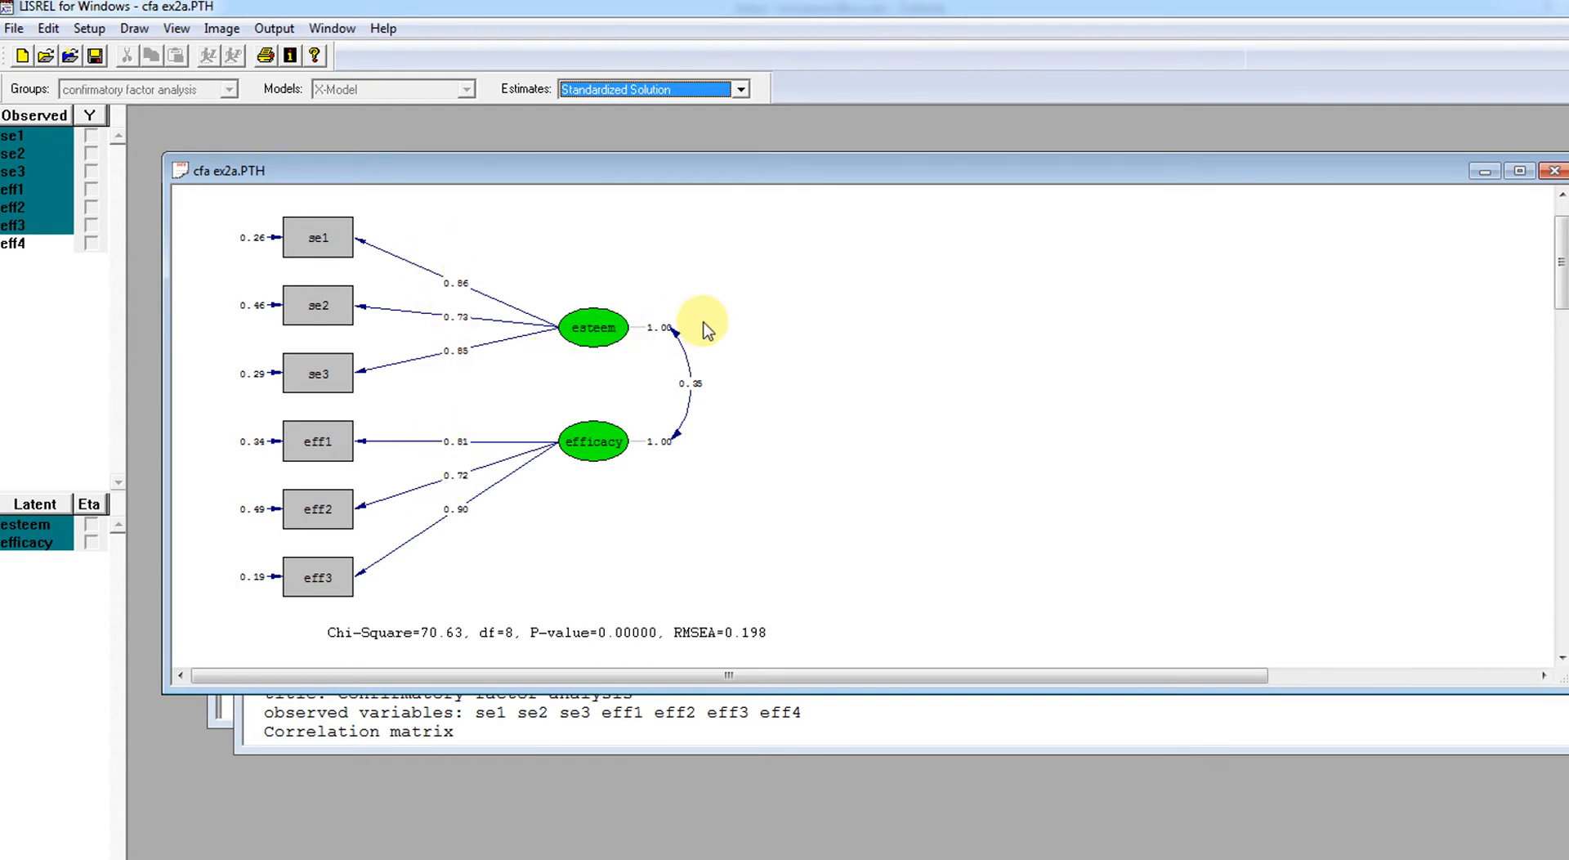
# Step: Close the path diagram without saving its changes and maximize the cfa ex2a.OUT output window
pyautogui.click(1557, 173)
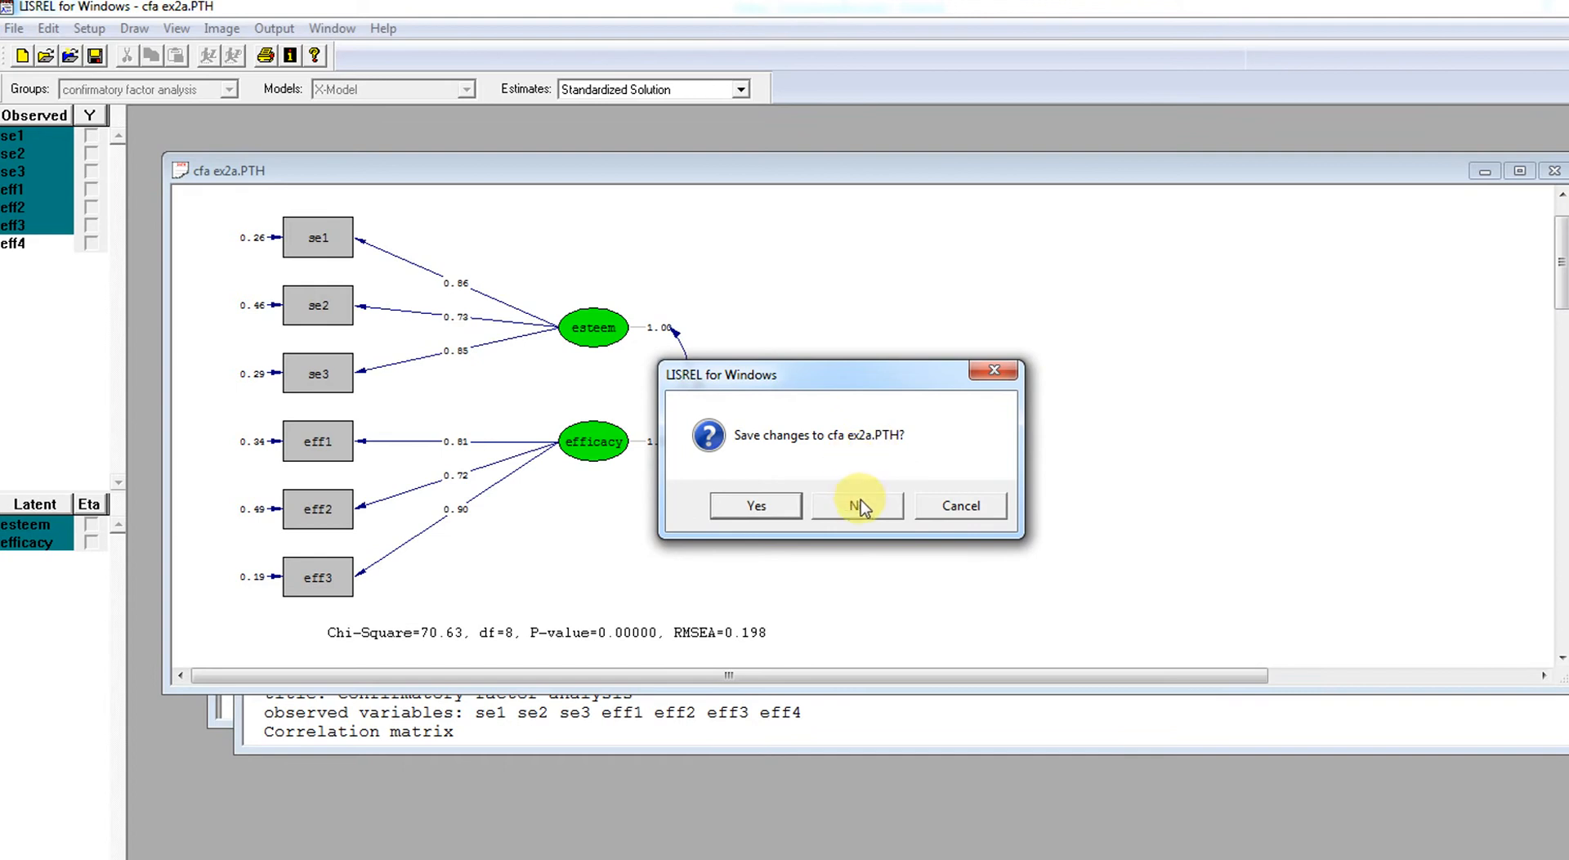
pyautogui.click(861, 500)
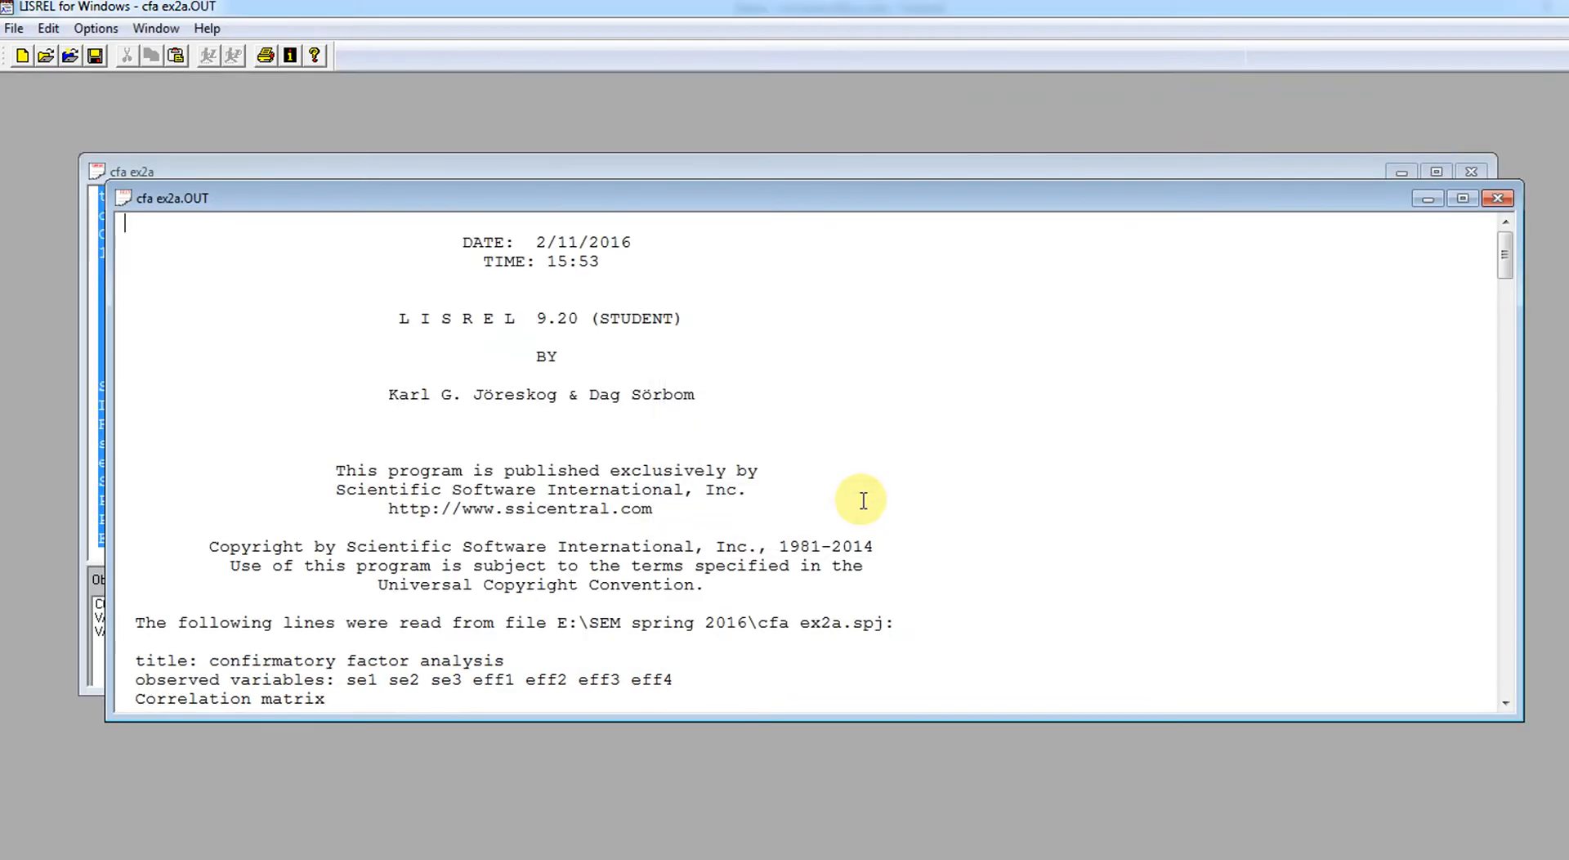
pyautogui.click(1463, 198)
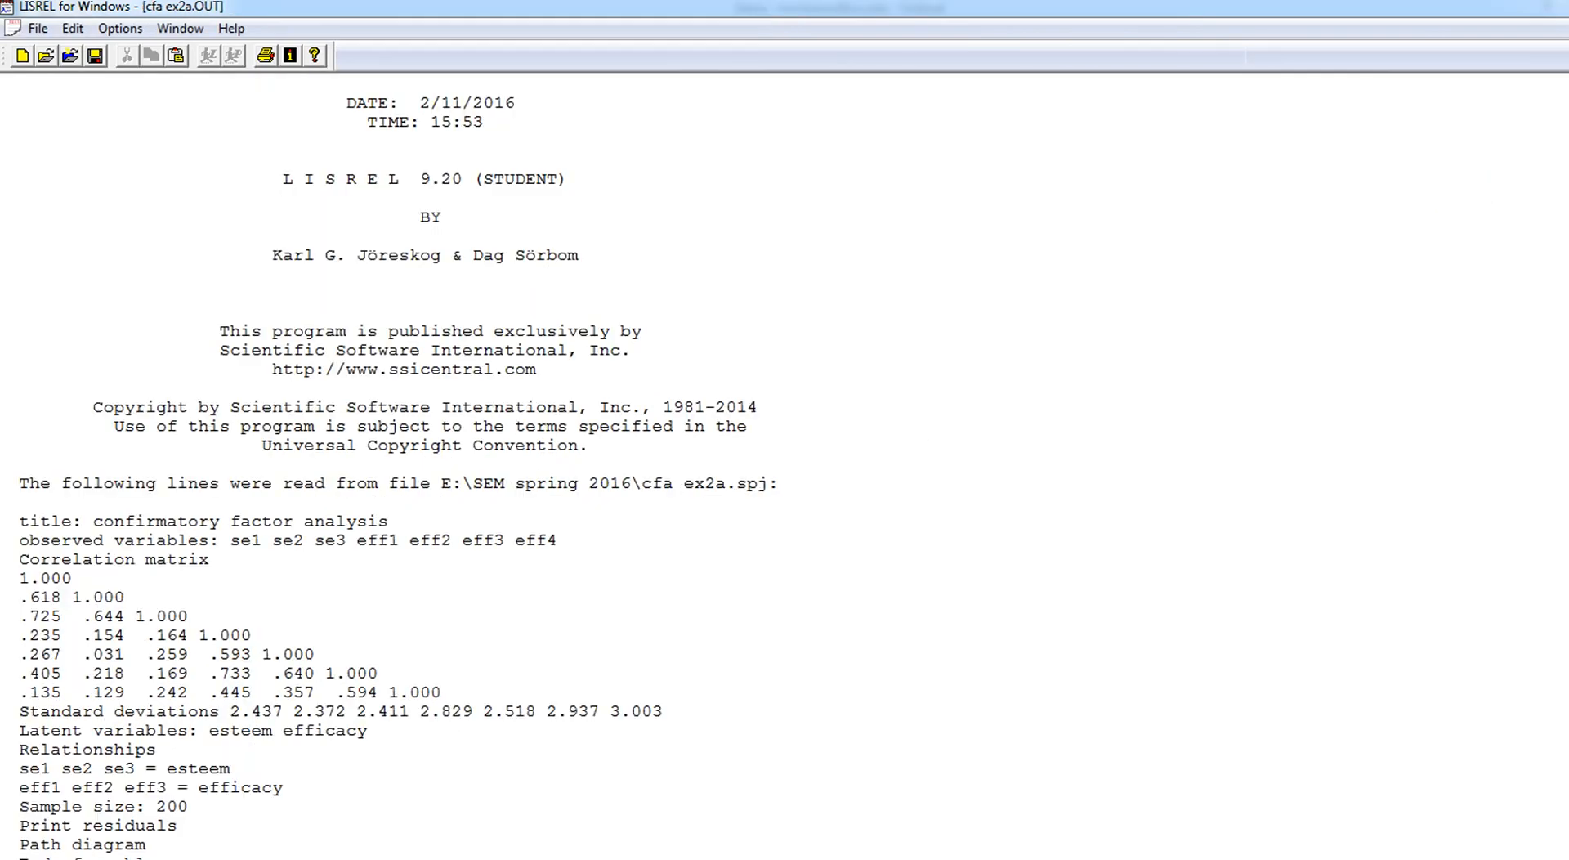
# Step: Review the output from the echoed syntax to the measurement equations, highlighting the esteem loadings of se1 and se2
pyautogui.scroll(-10, 408, 470)
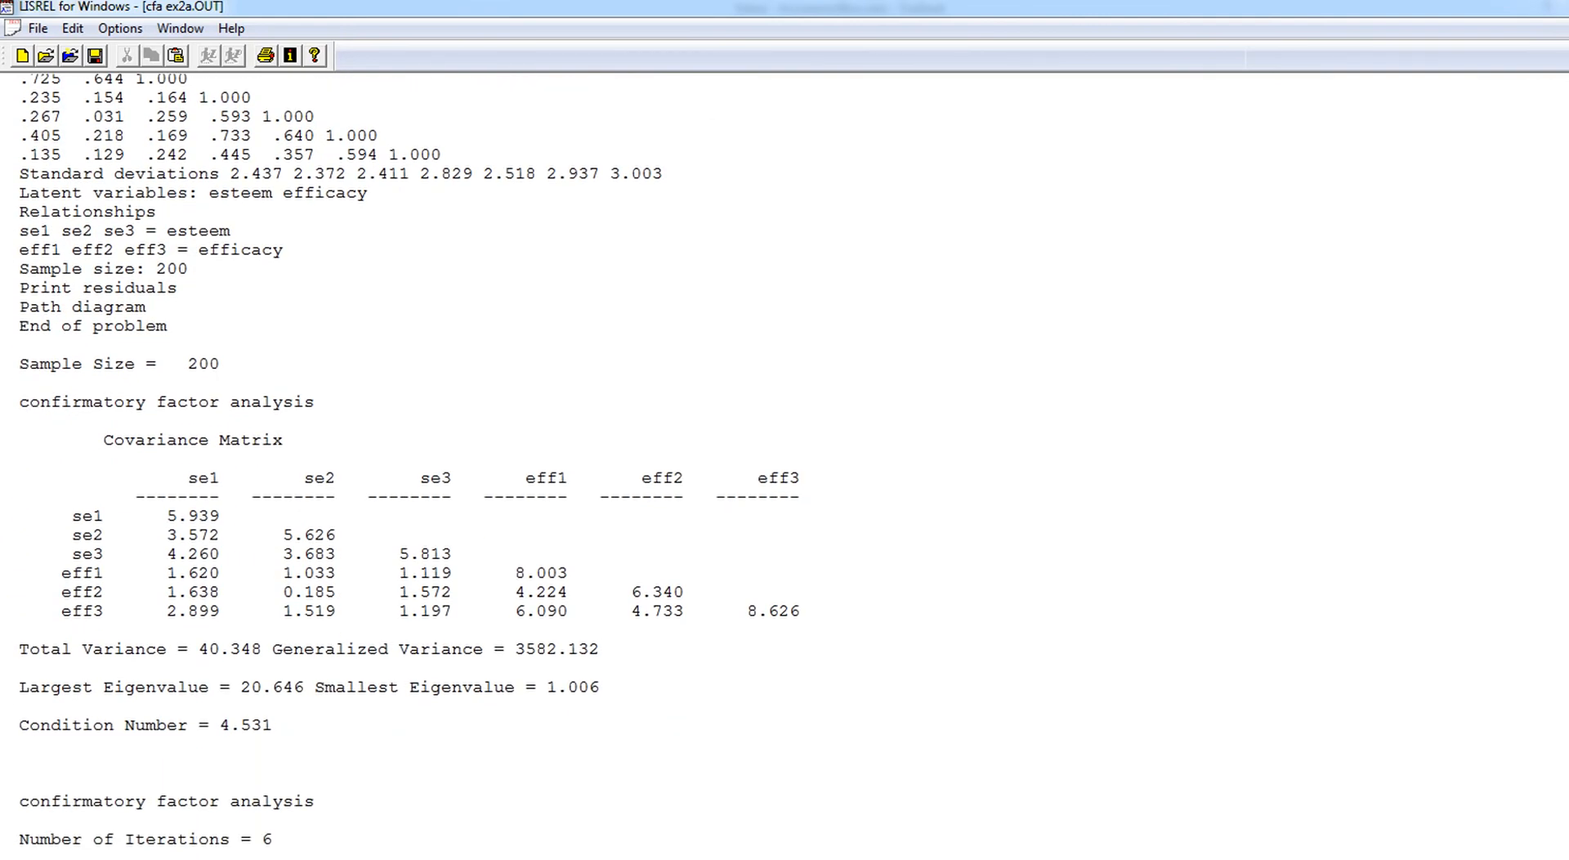
pyautogui.scroll(-1, 408, 470)
pyautogui.scroll(-9, 409, 470)
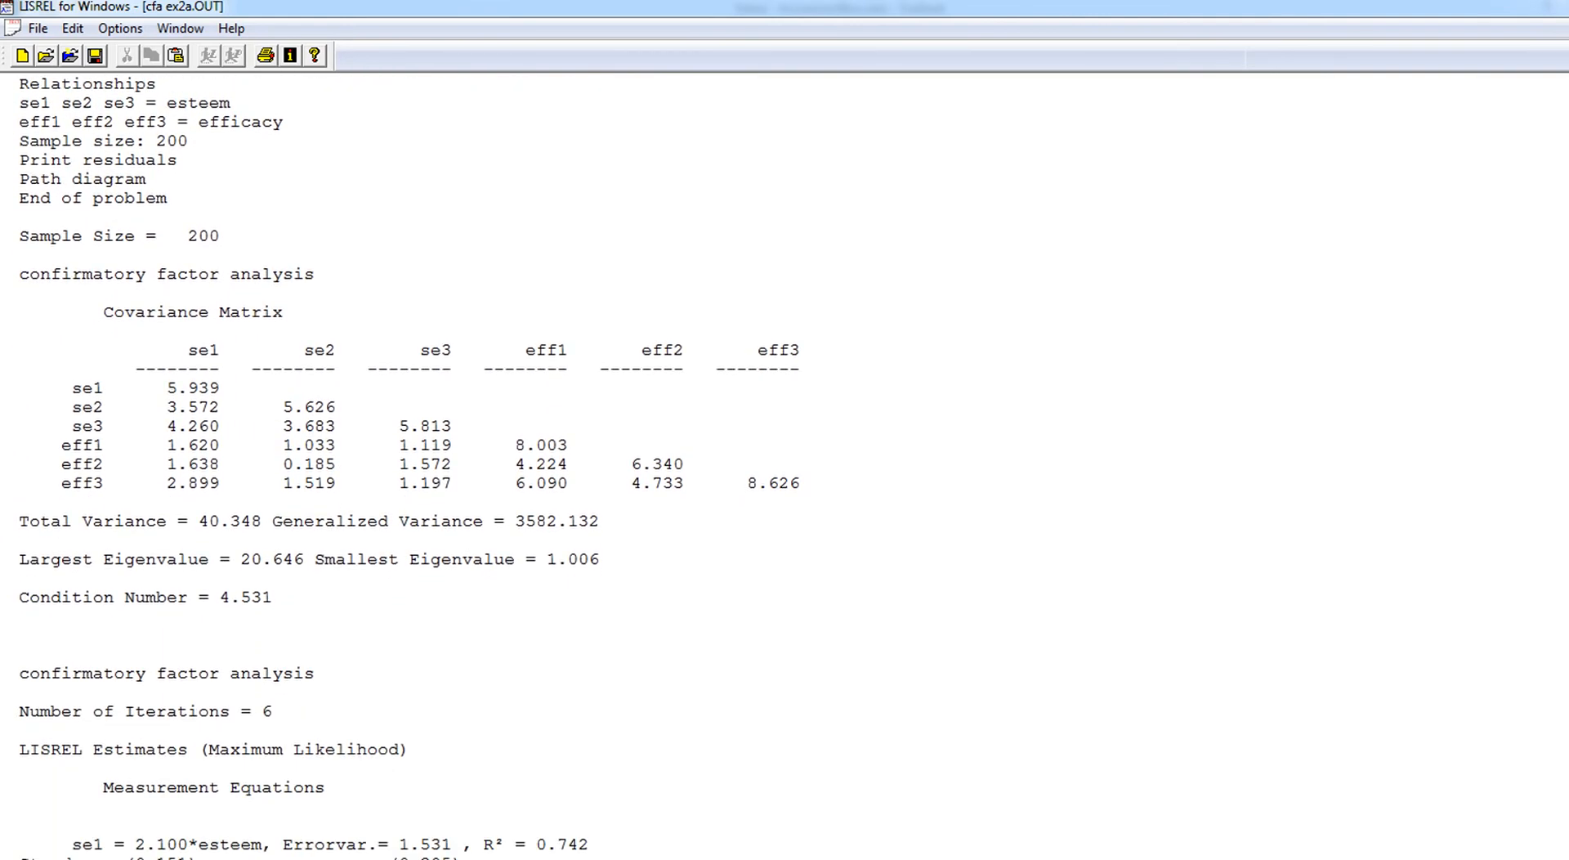
pyautogui.scroll(-6, 409, 470)
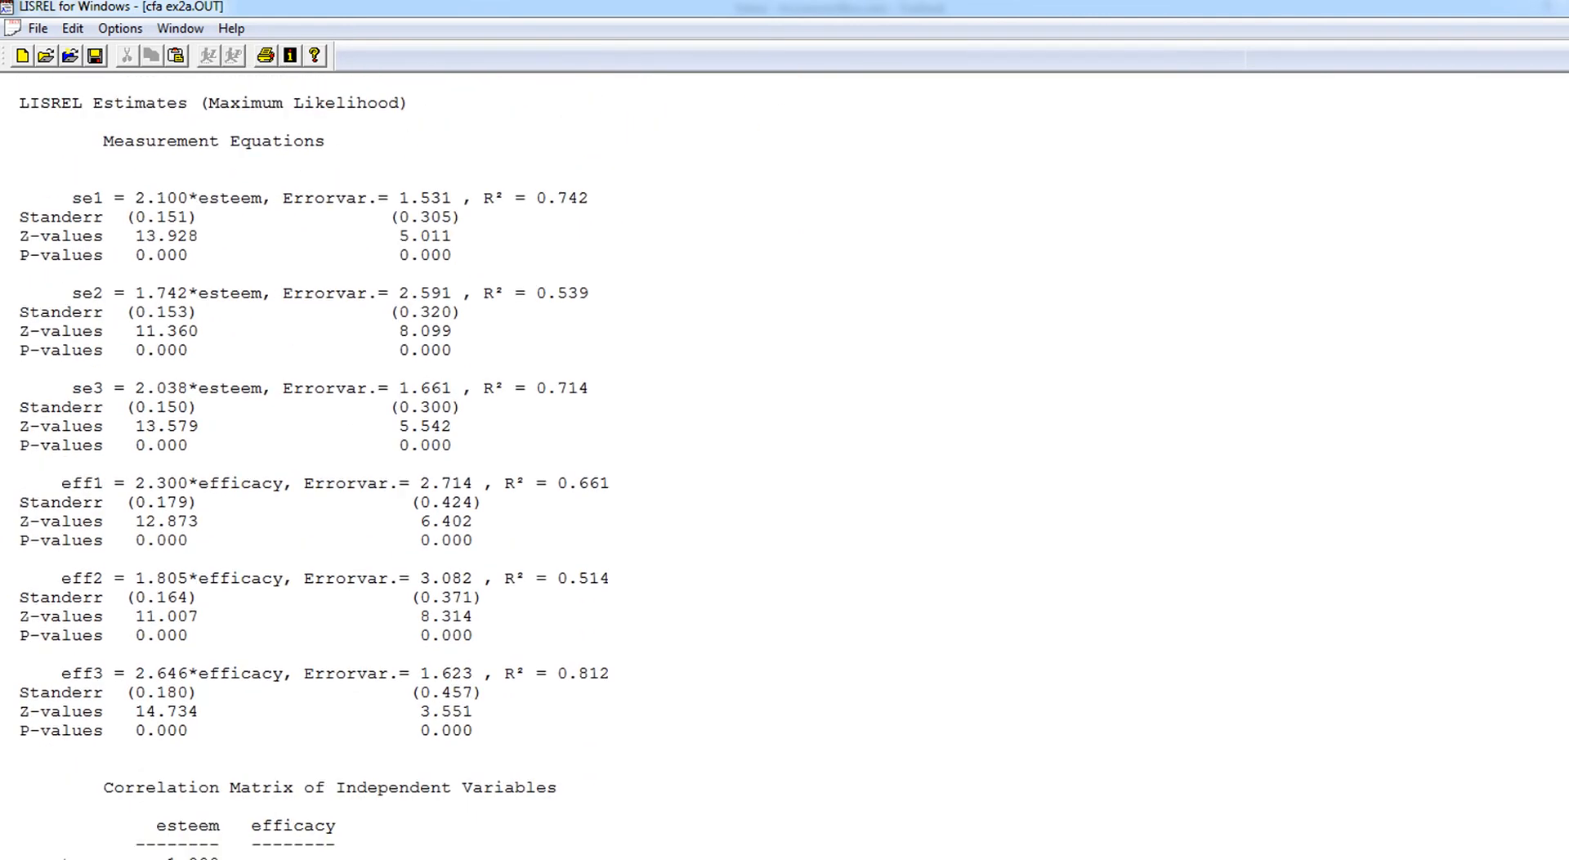
pyautogui.scroll(1, 409, 470)
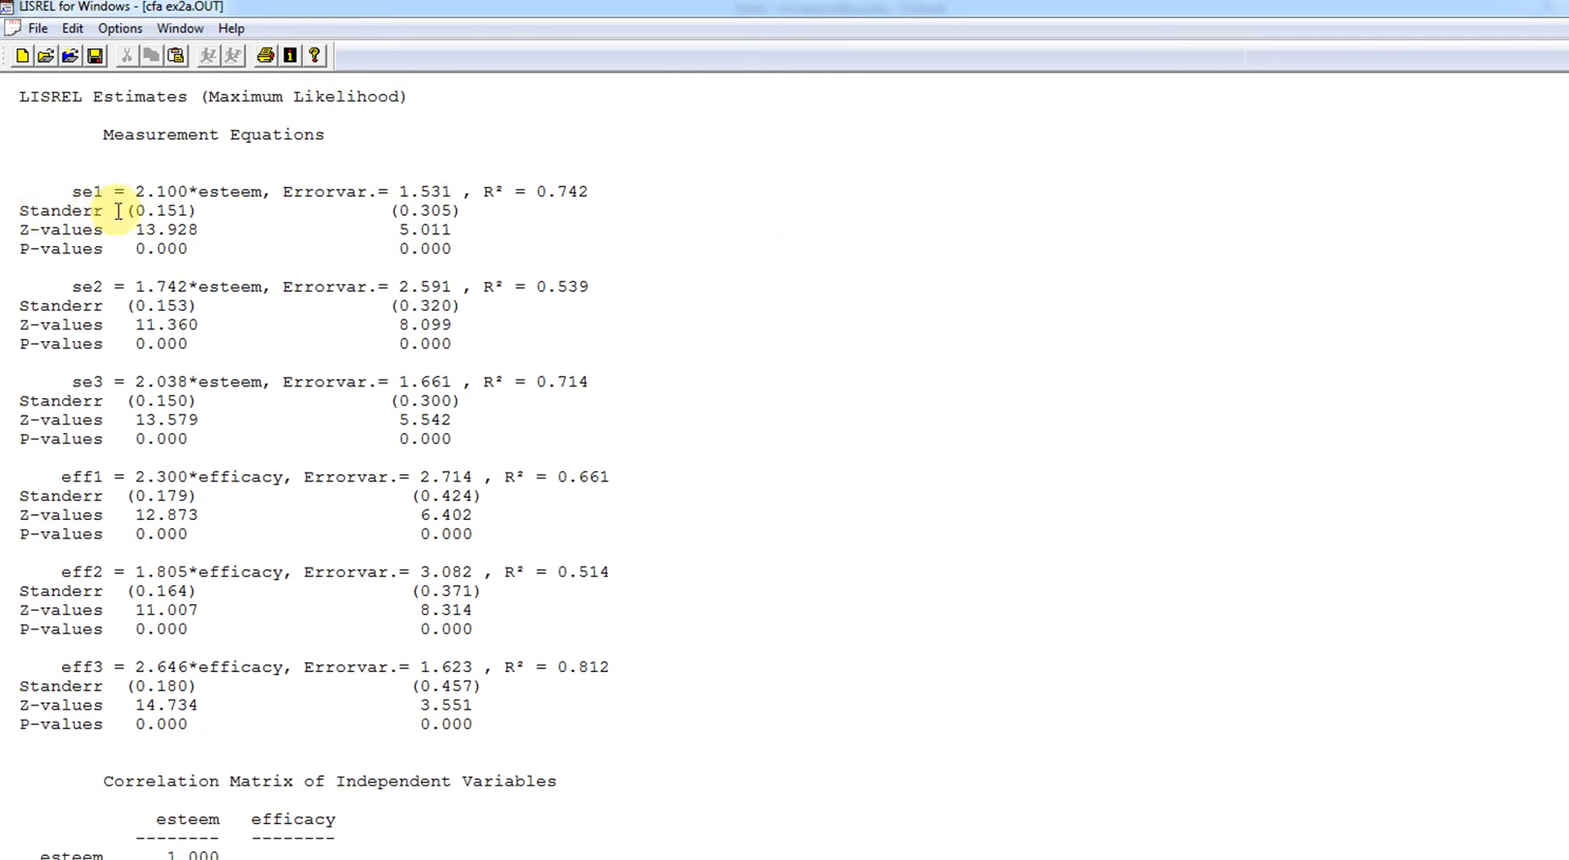
pyautogui.click(140, 191)
pyautogui.moveTo(140, 191); pyautogui.dragTo(188, 190)
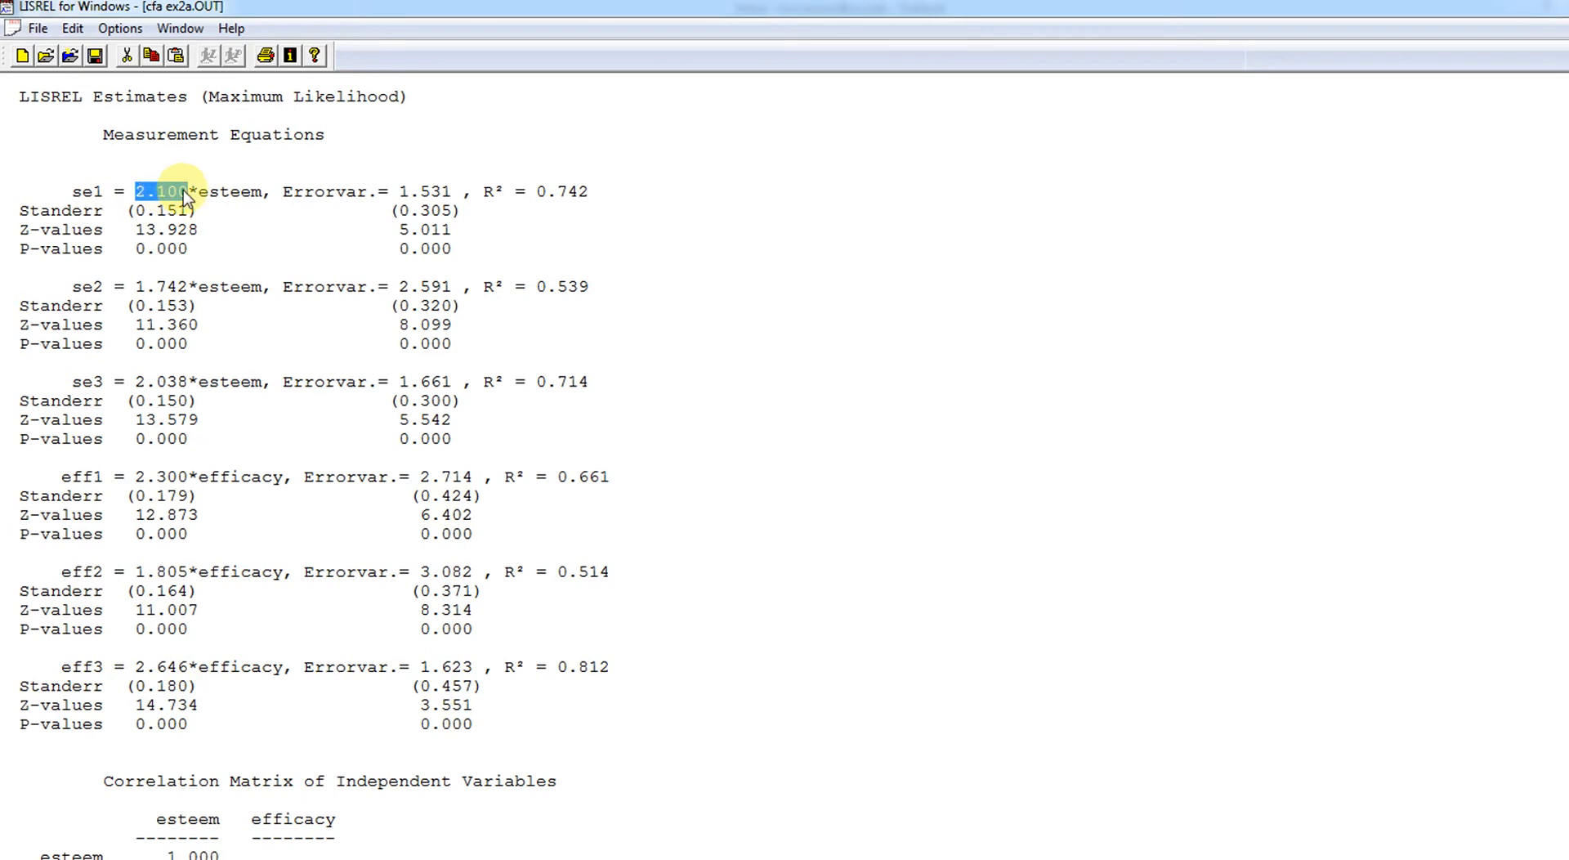
pyautogui.moveTo(137, 286); pyautogui.dragTo(188, 286)
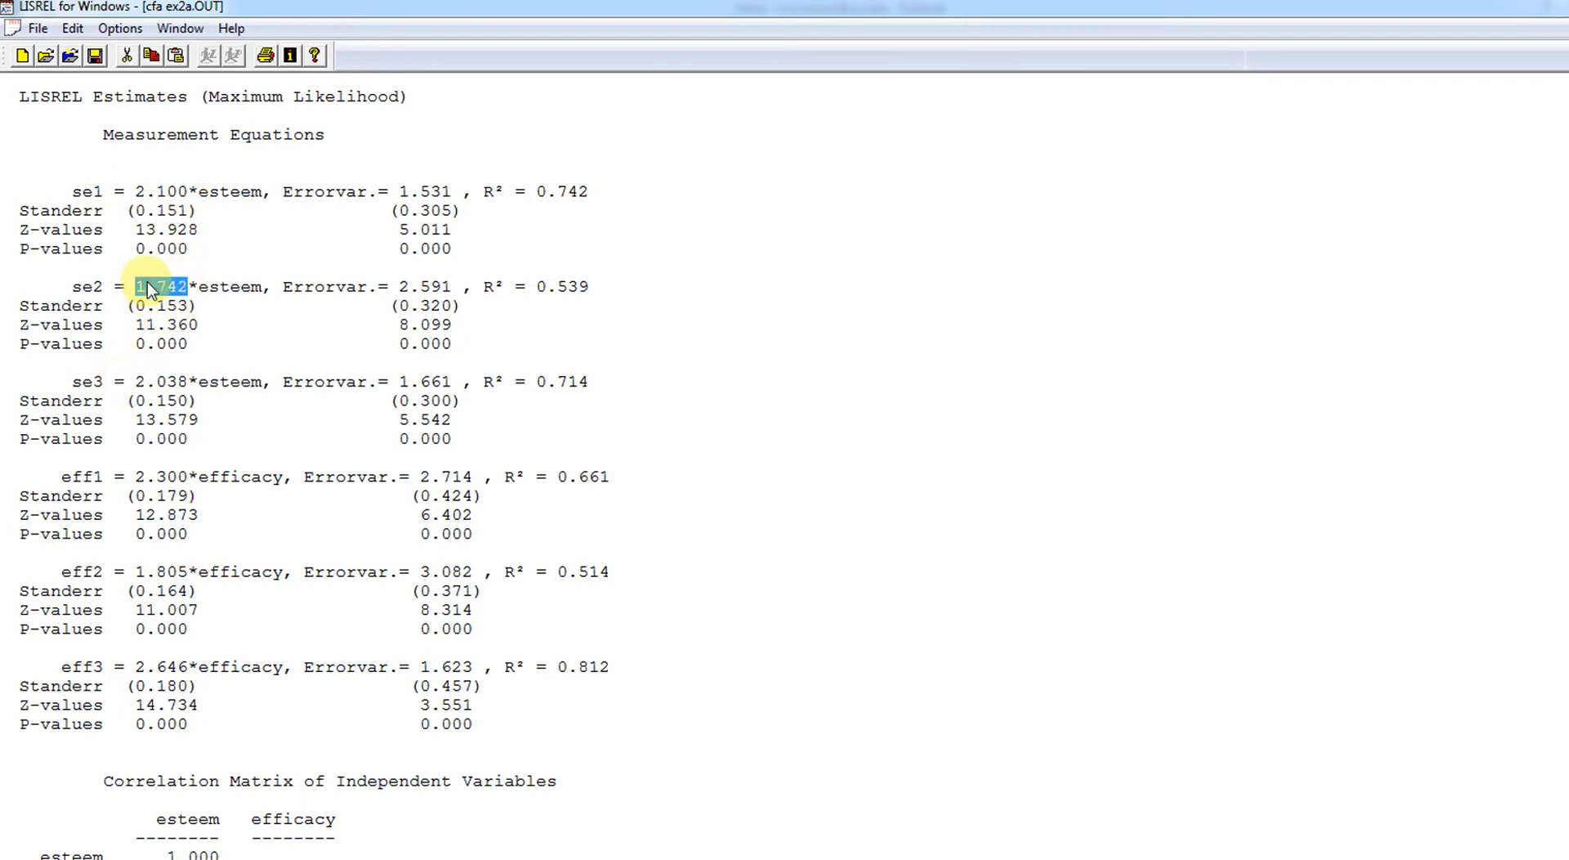
# Step: Examine the standard error, Z-value and P-value reported for the se1 loading in the measurement equations
pyautogui.moveTo(128, 210); pyautogui.dragTo(193, 219)
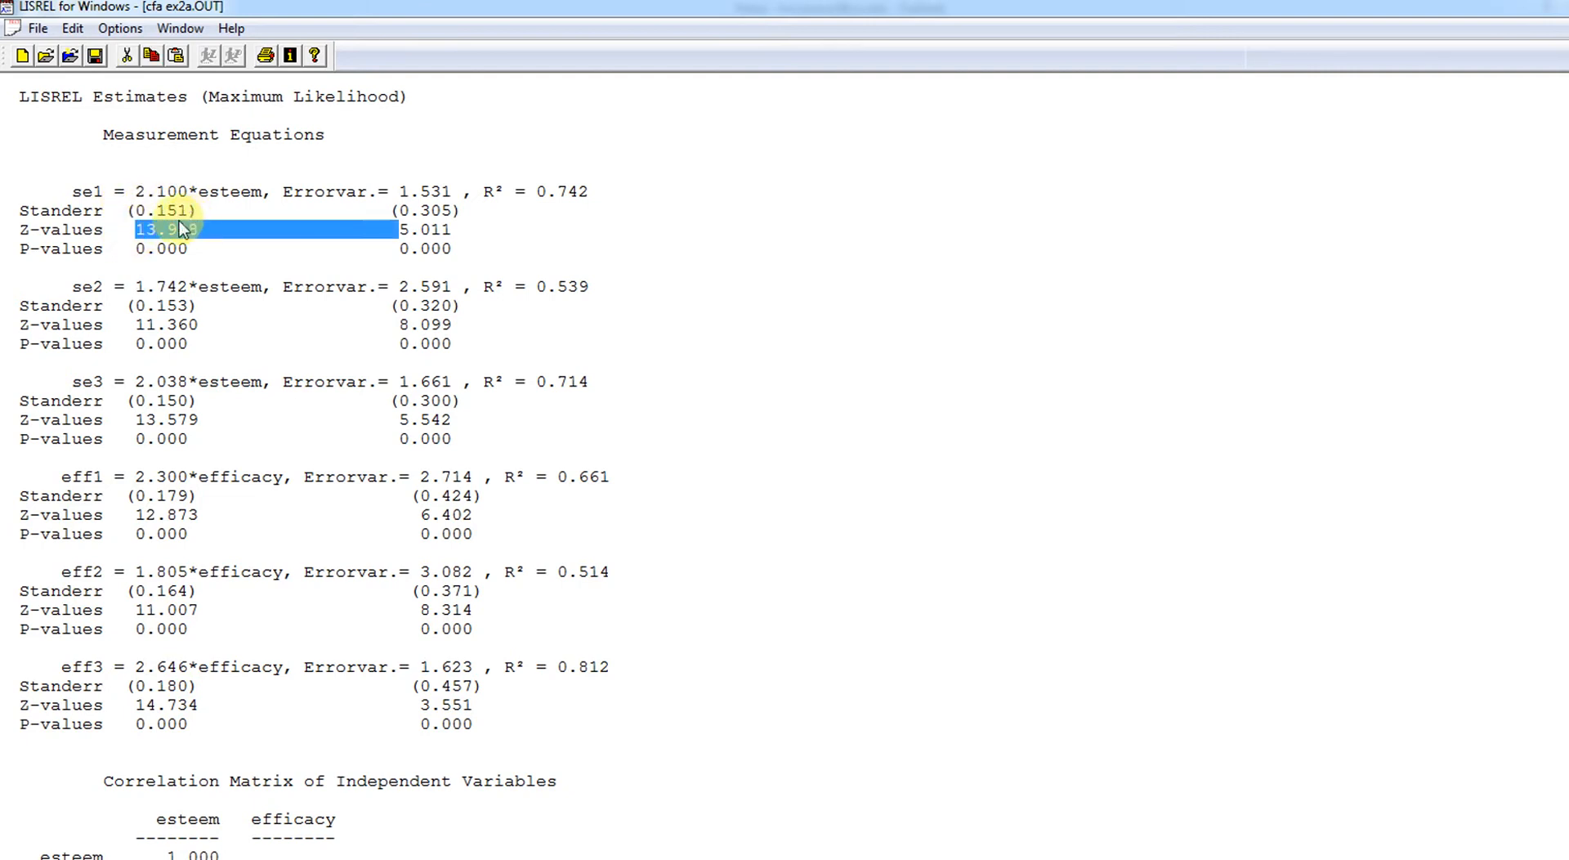
pyautogui.click(185, 230)
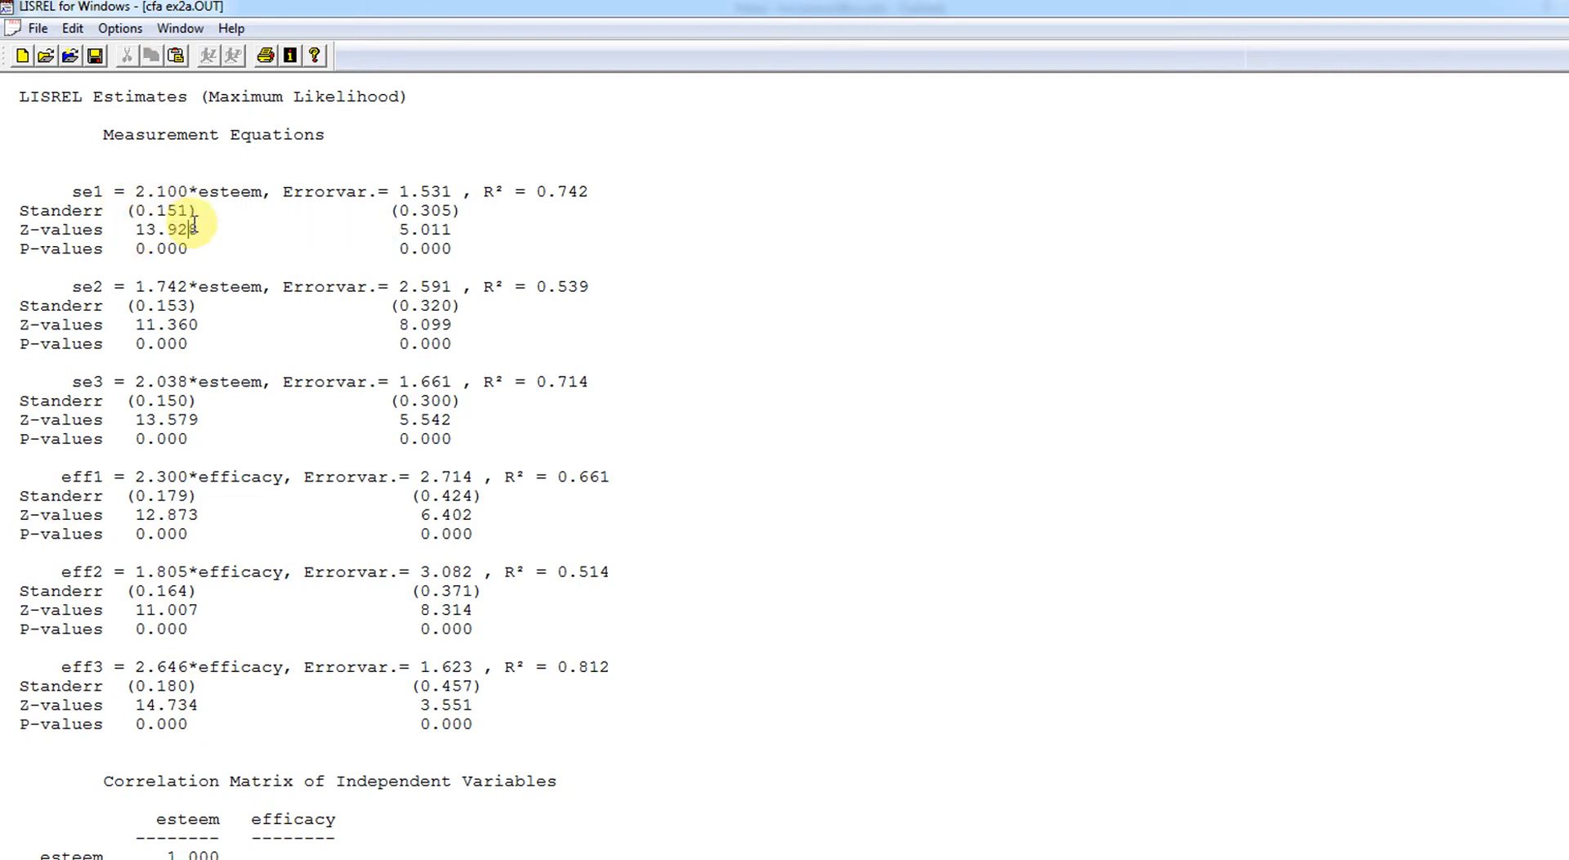
pyautogui.doubleClick(137, 250)
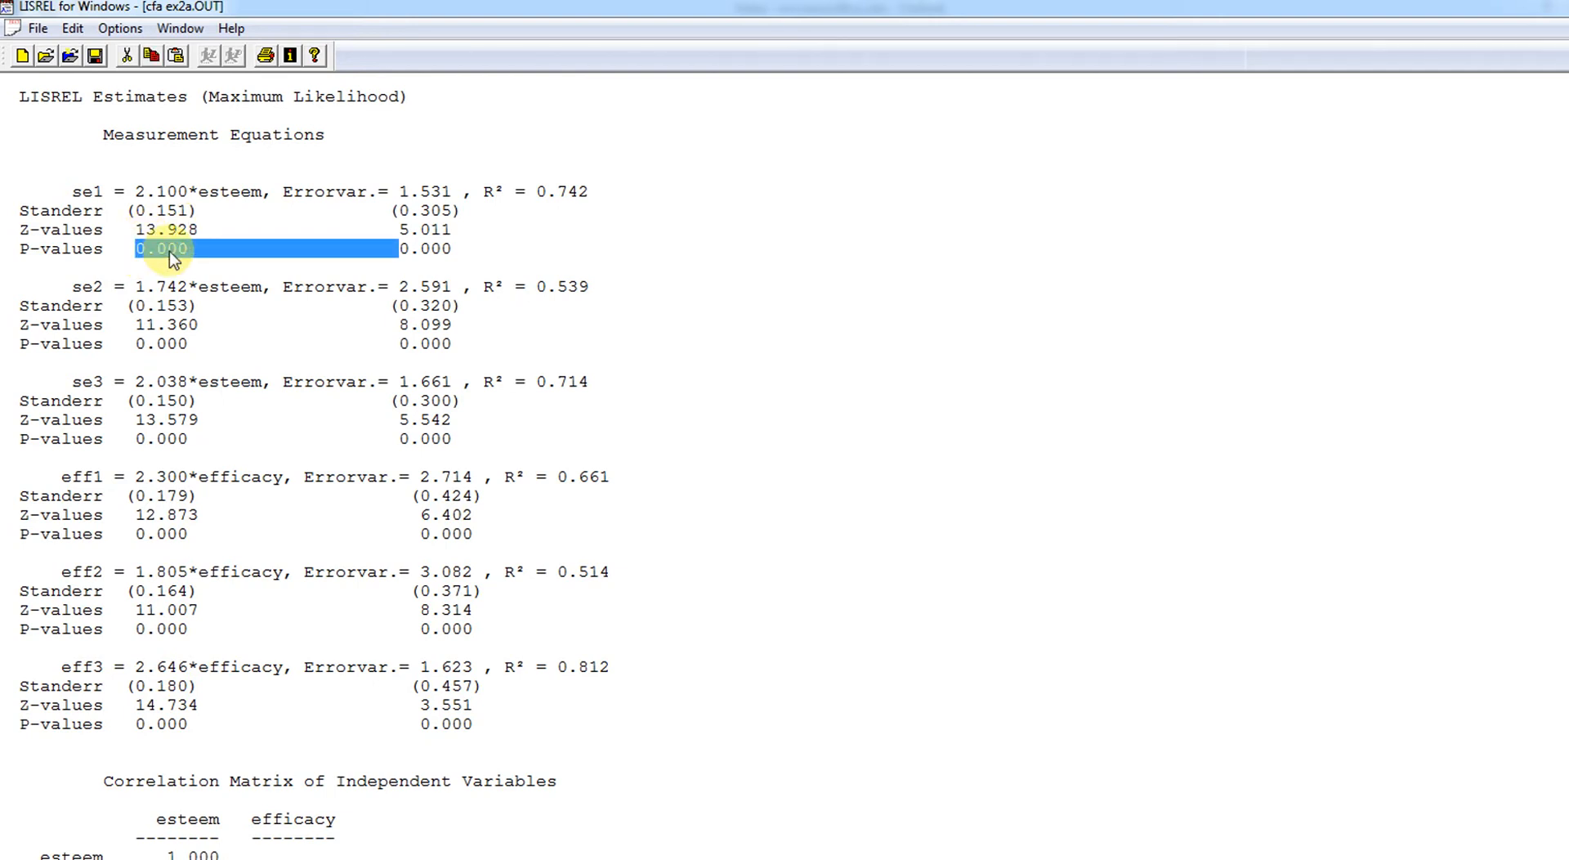
pyautogui.click(190, 250)
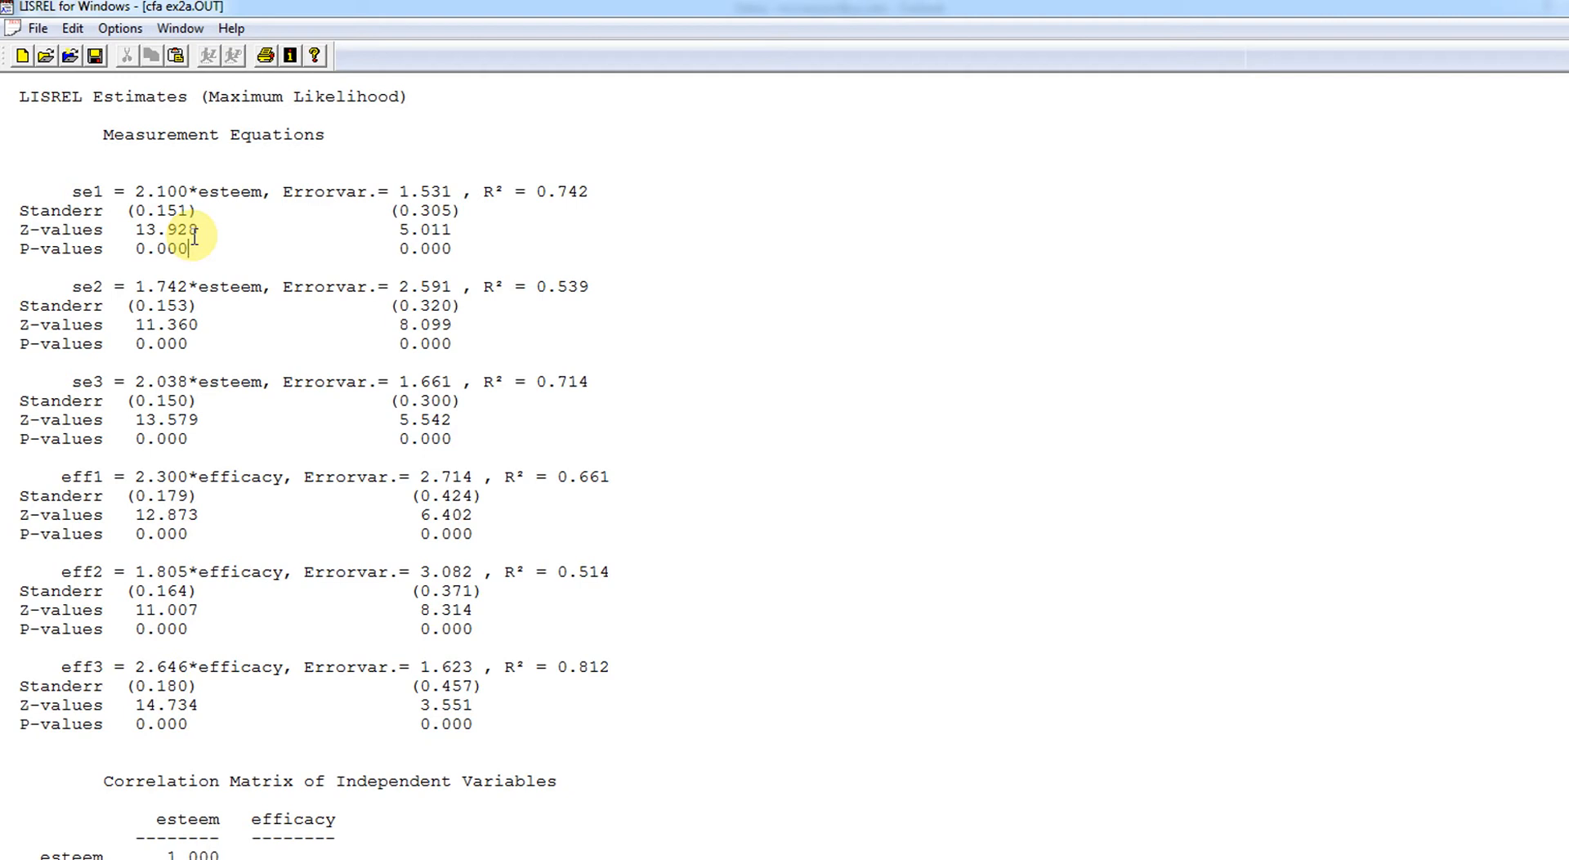
pyautogui.doubleClick(143, 248)
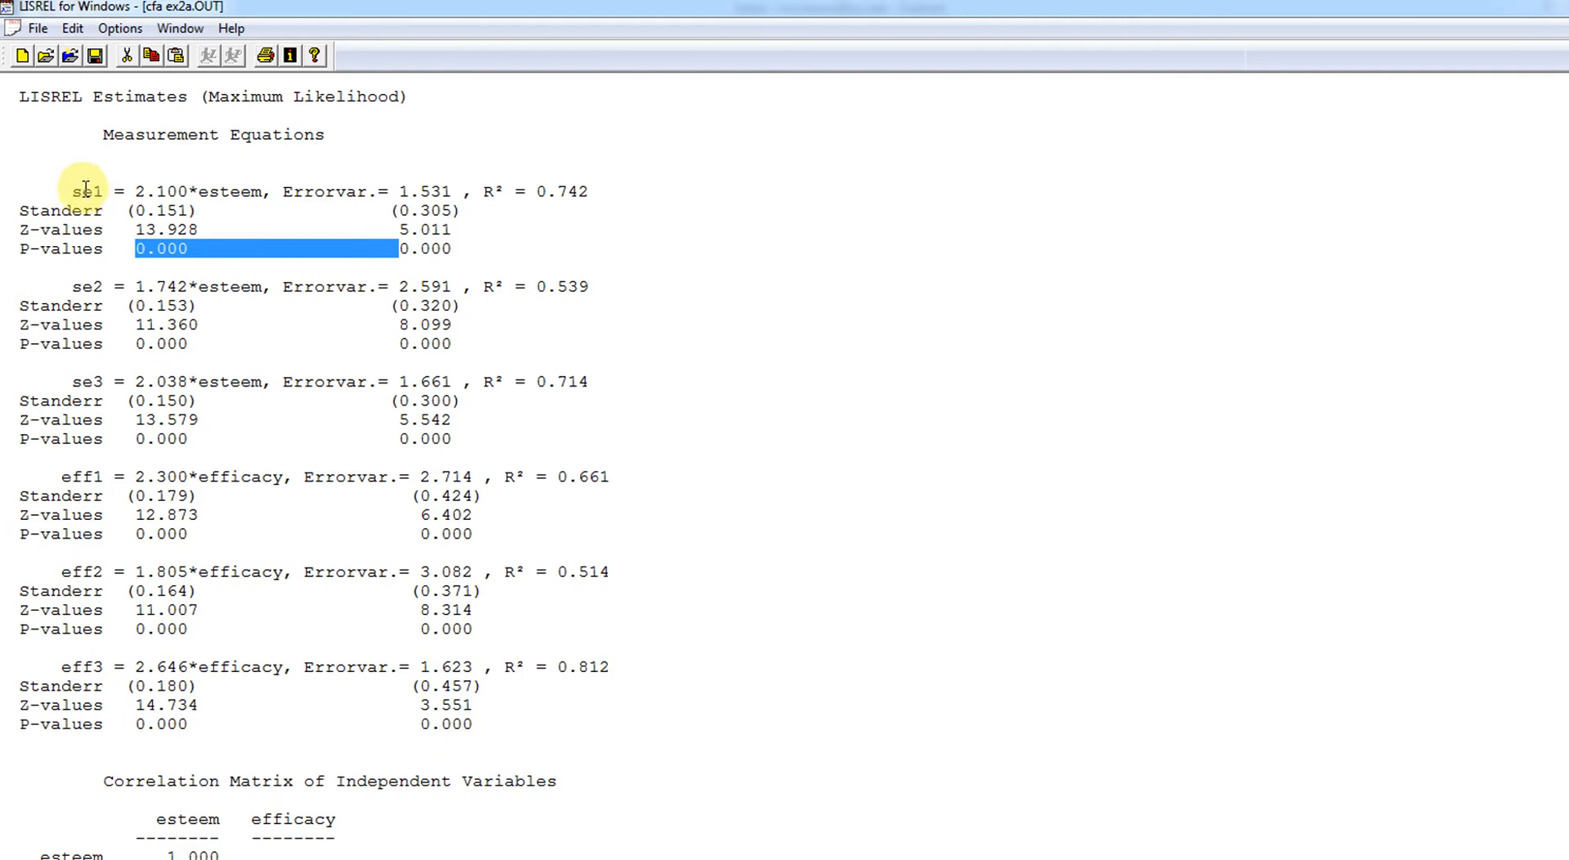
pyautogui.click(151, 264)
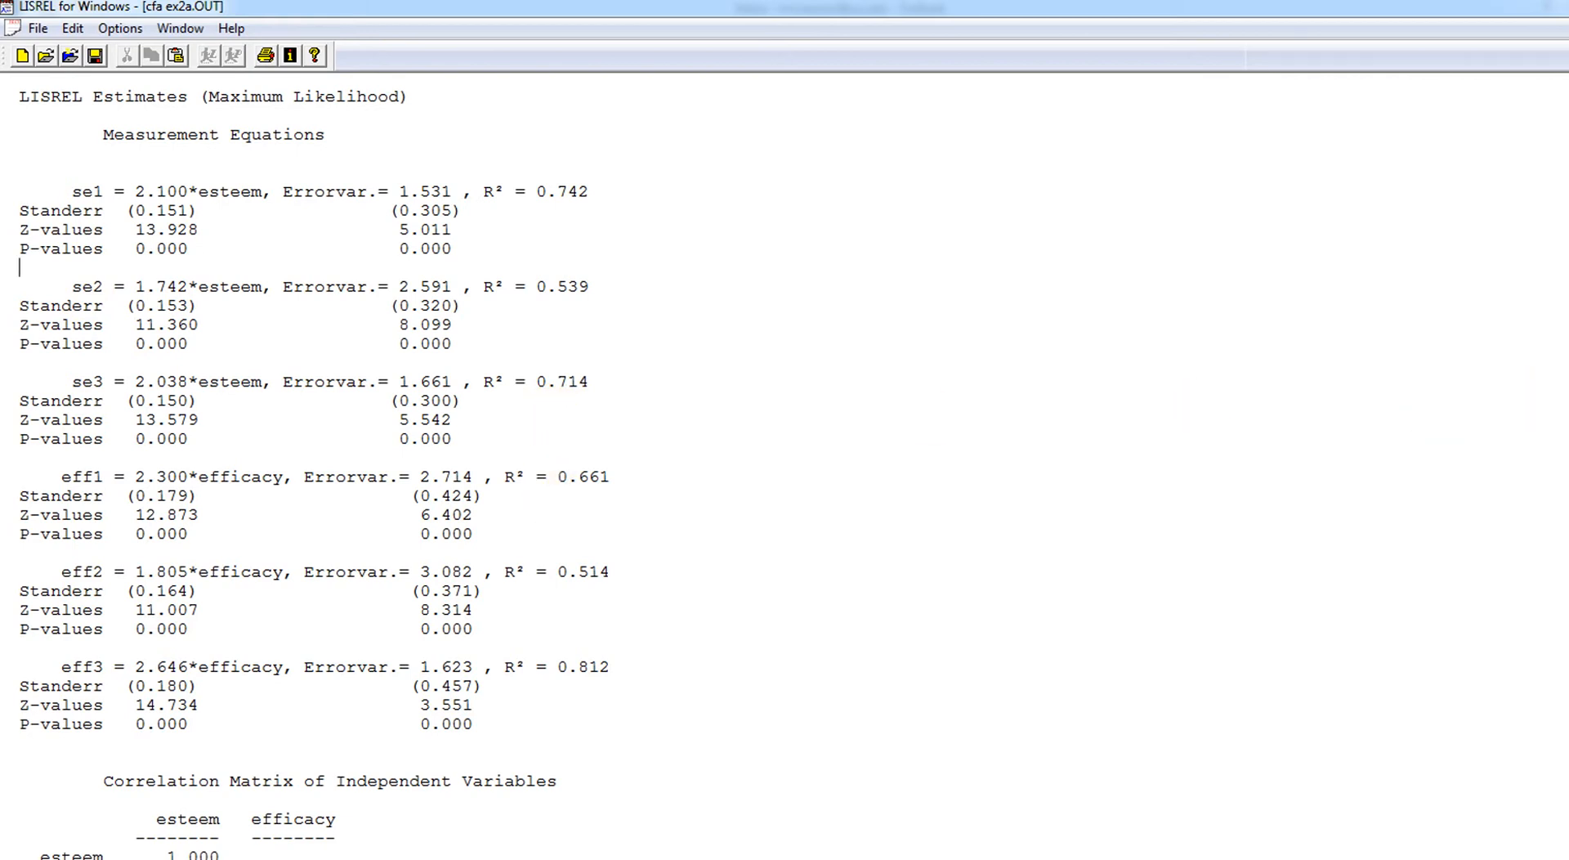
# Step: Review the factor correlation matrix, log-likelihood values and goodness-of-fit statistics, highlighting the RMSEA value
pyautogui.scroll(-5, 314, 469)
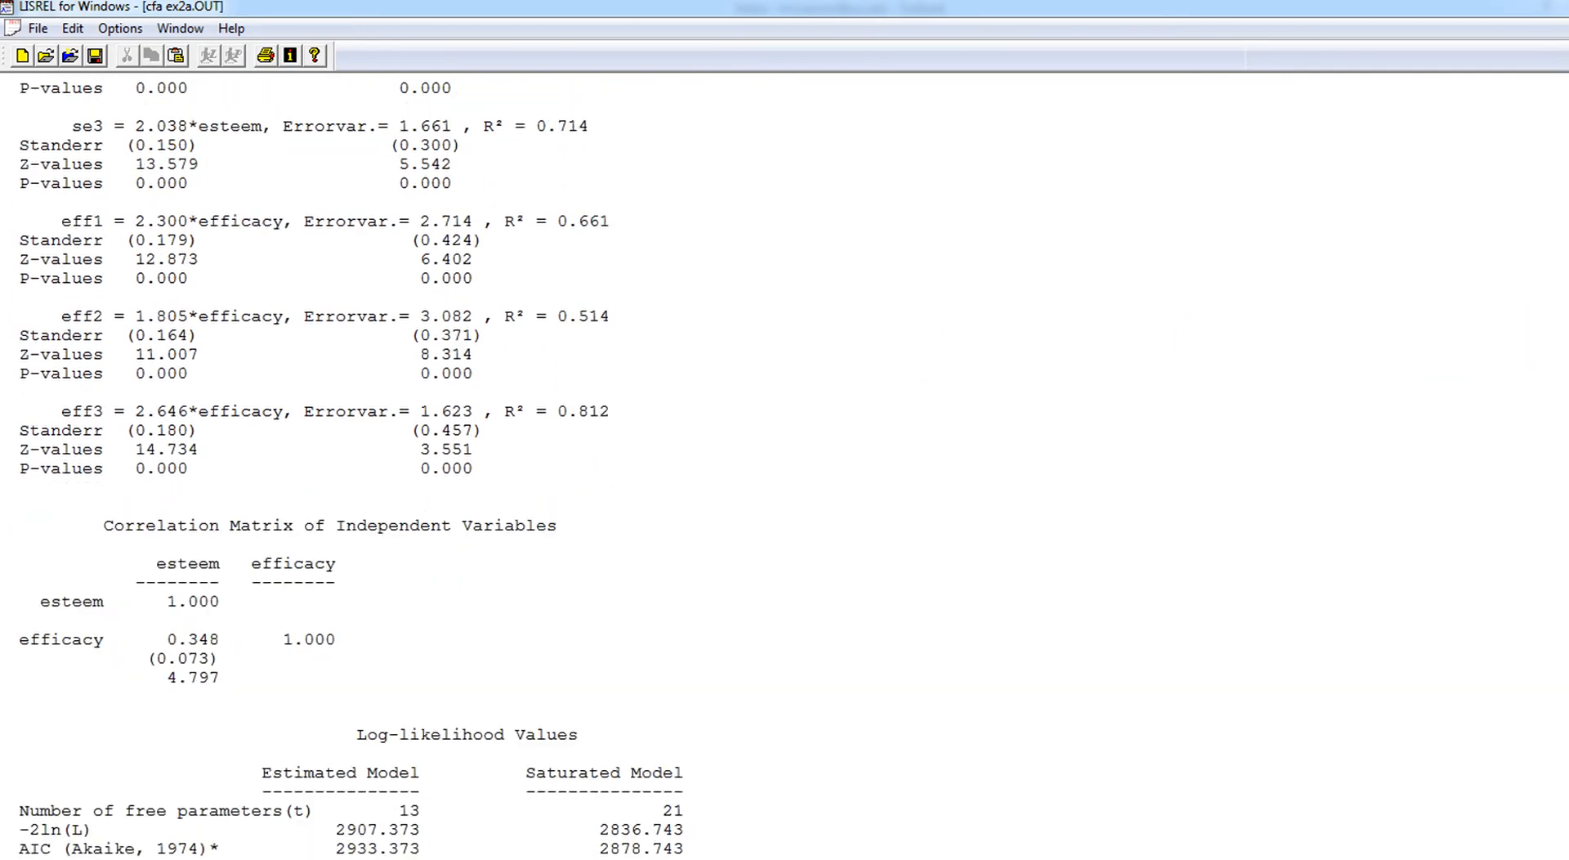
pyautogui.scroll(-7, 314, 468)
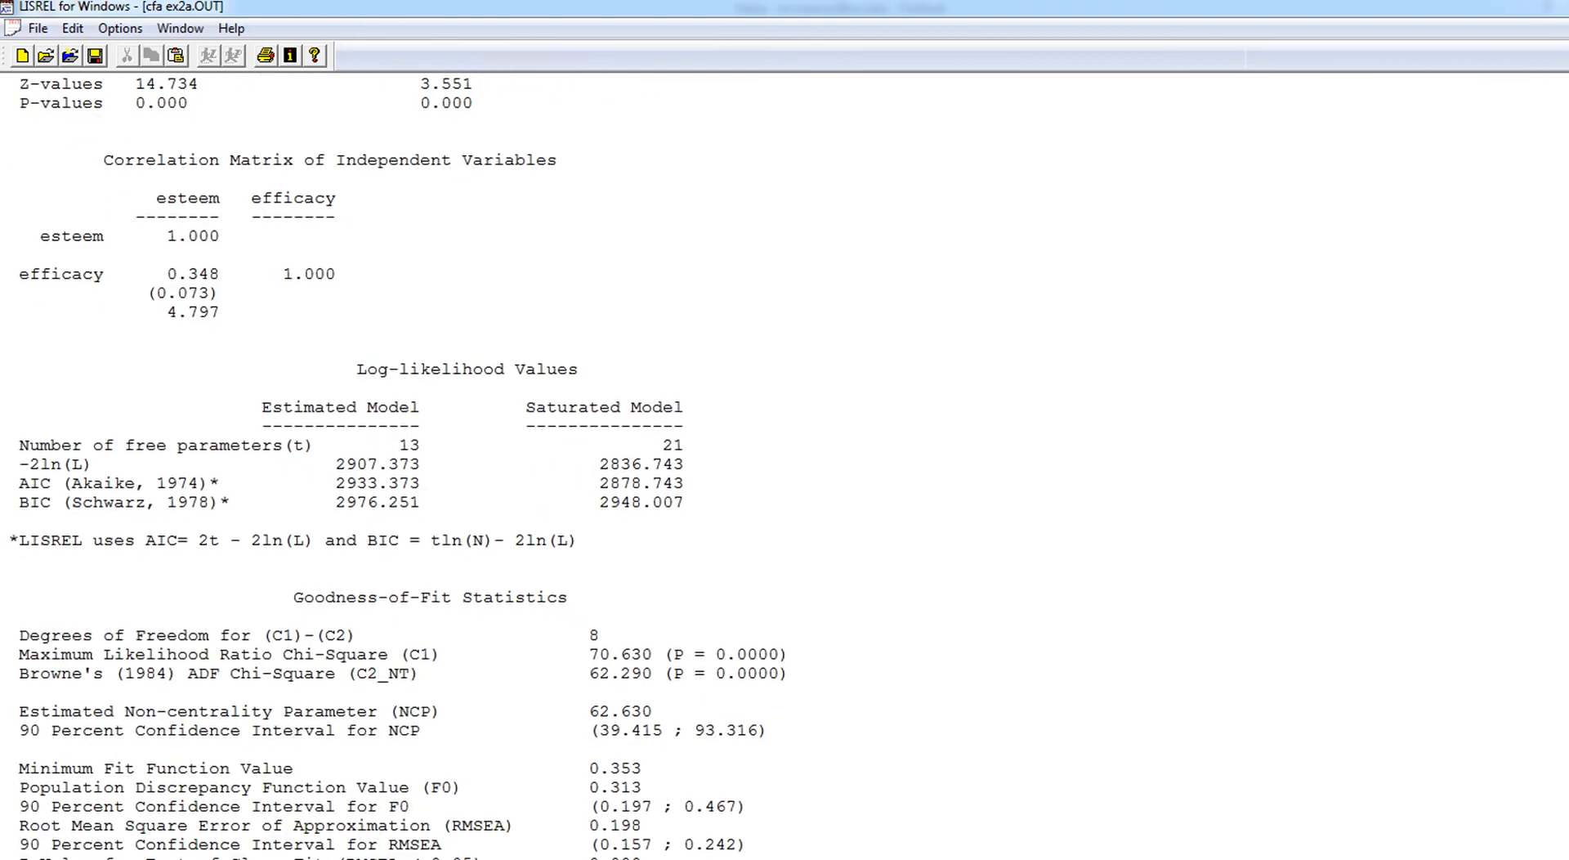
pyautogui.scroll(-7, 313, 468)
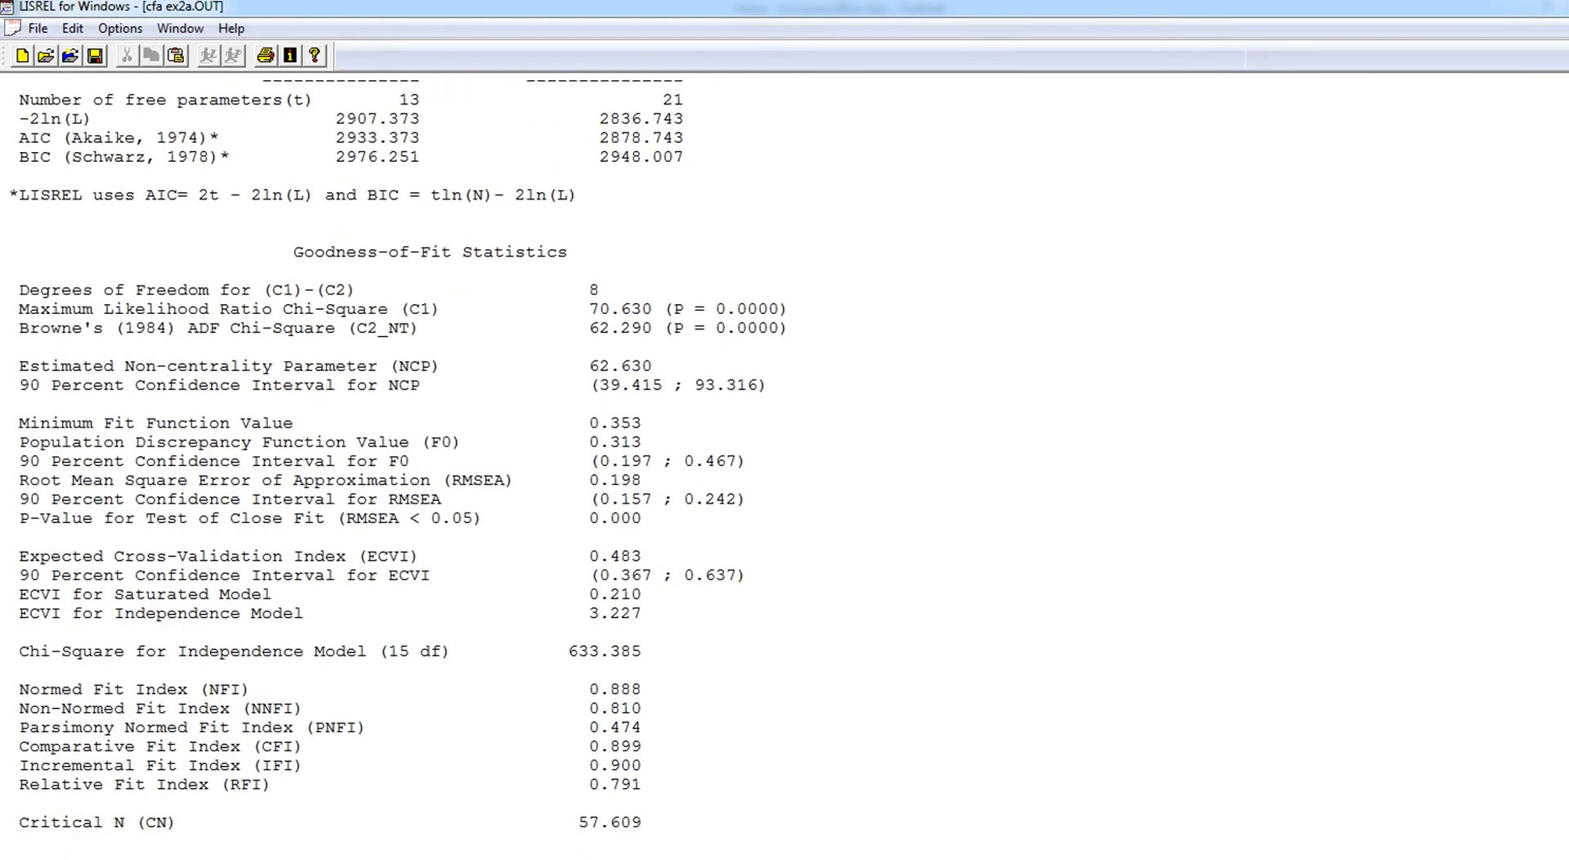
pyautogui.scroll(-1, 314, 468)
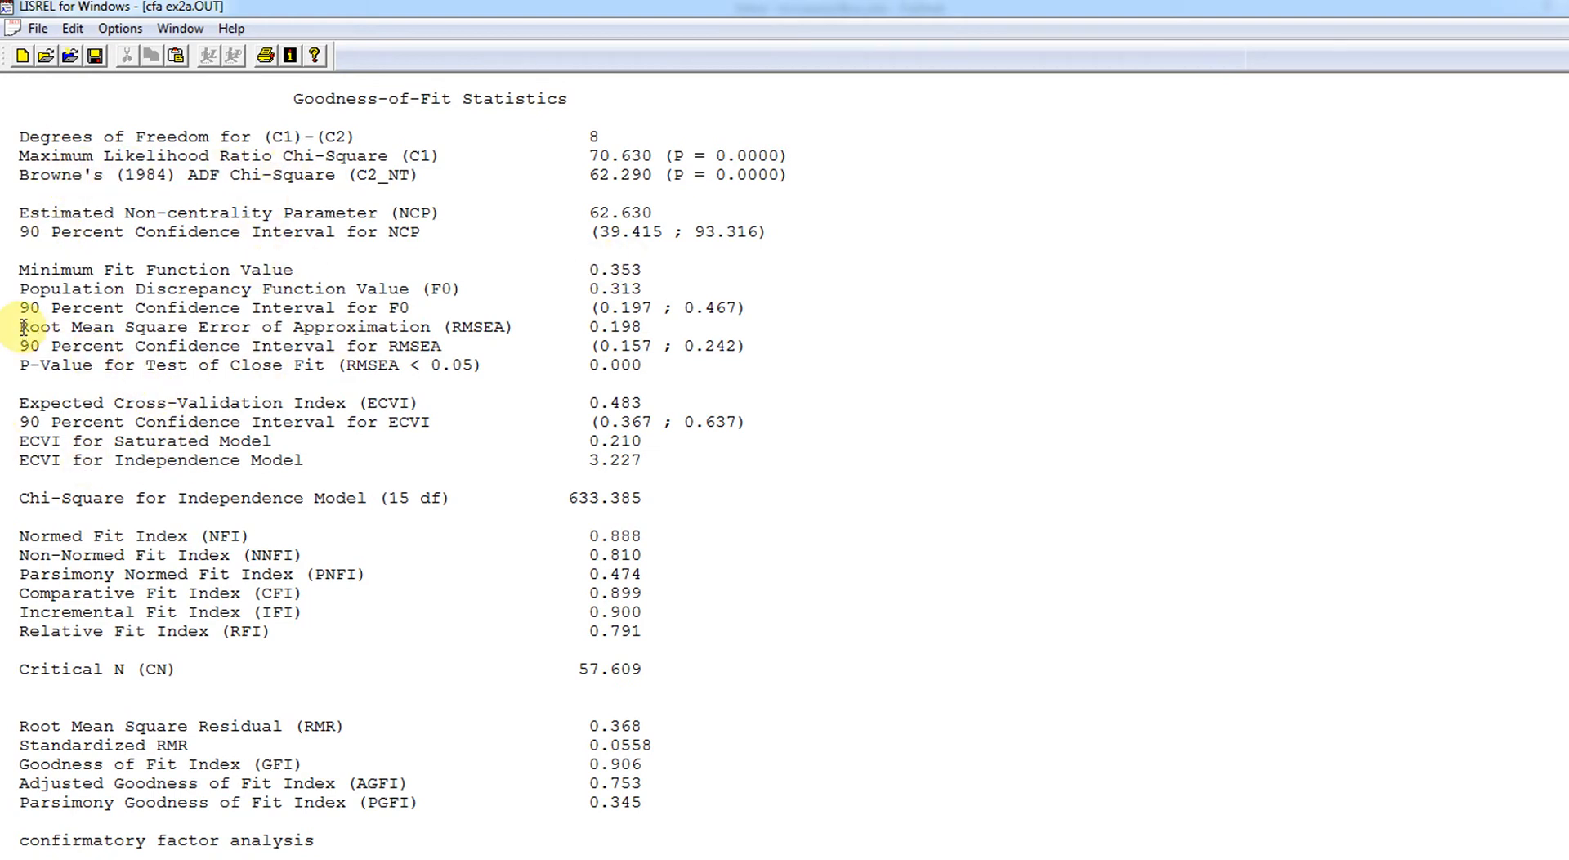
pyautogui.moveTo(24, 327); pyautogui.dragTo(652, 326)
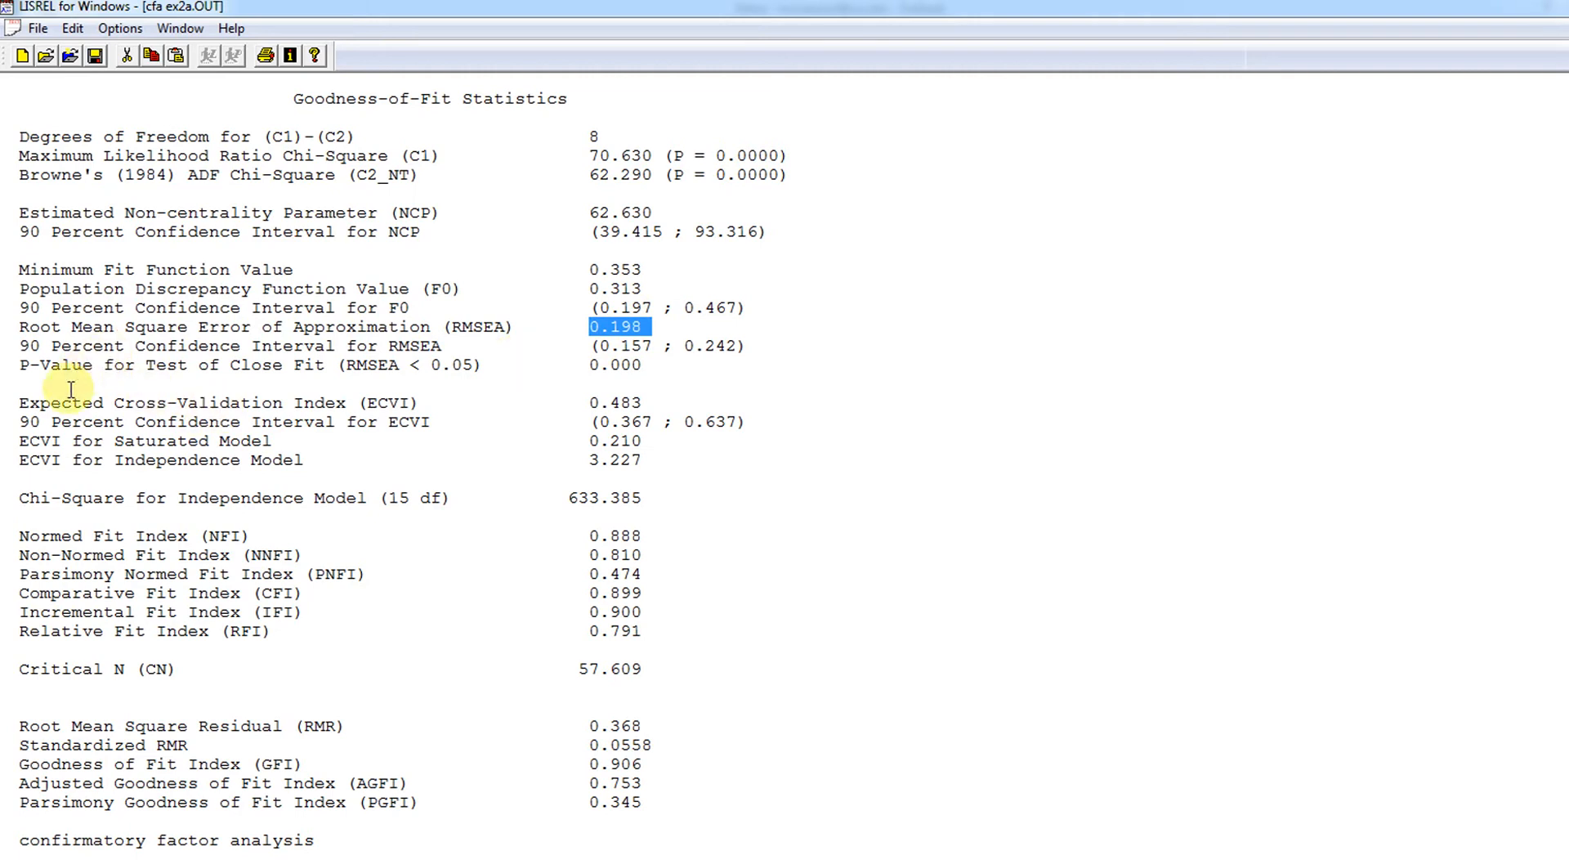
# Step: Examine the Normed, Non-Normed and Comparative Fit Index lines in the goodness-of-fit statistics by highlighting each one
pyautogui.click(15, 537)
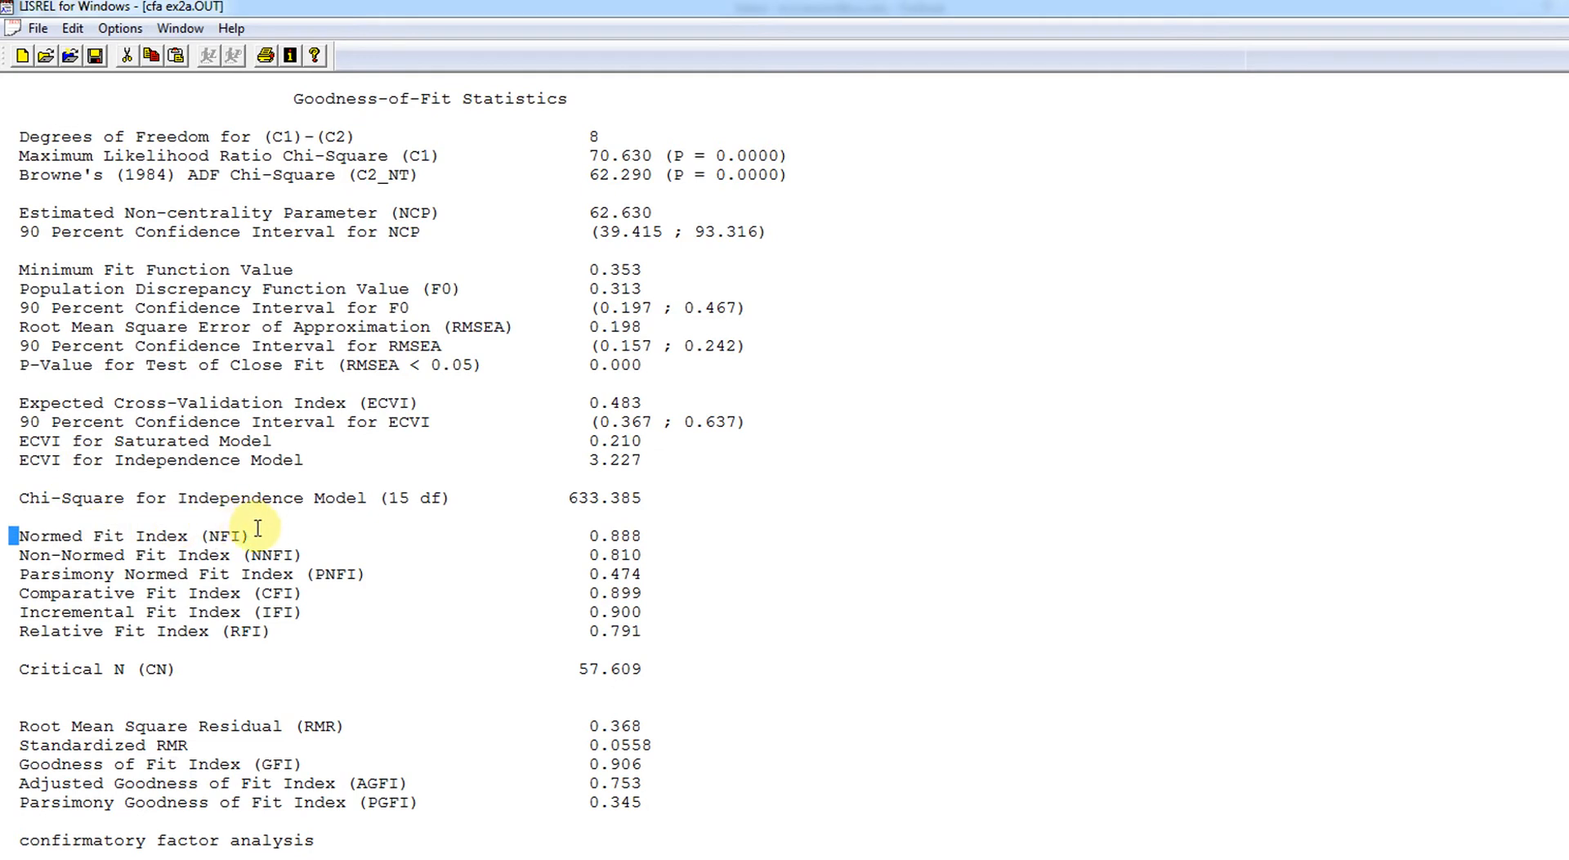
pyautogui.moveTo(258, 528); pyautogui.dragTo(587, 521)
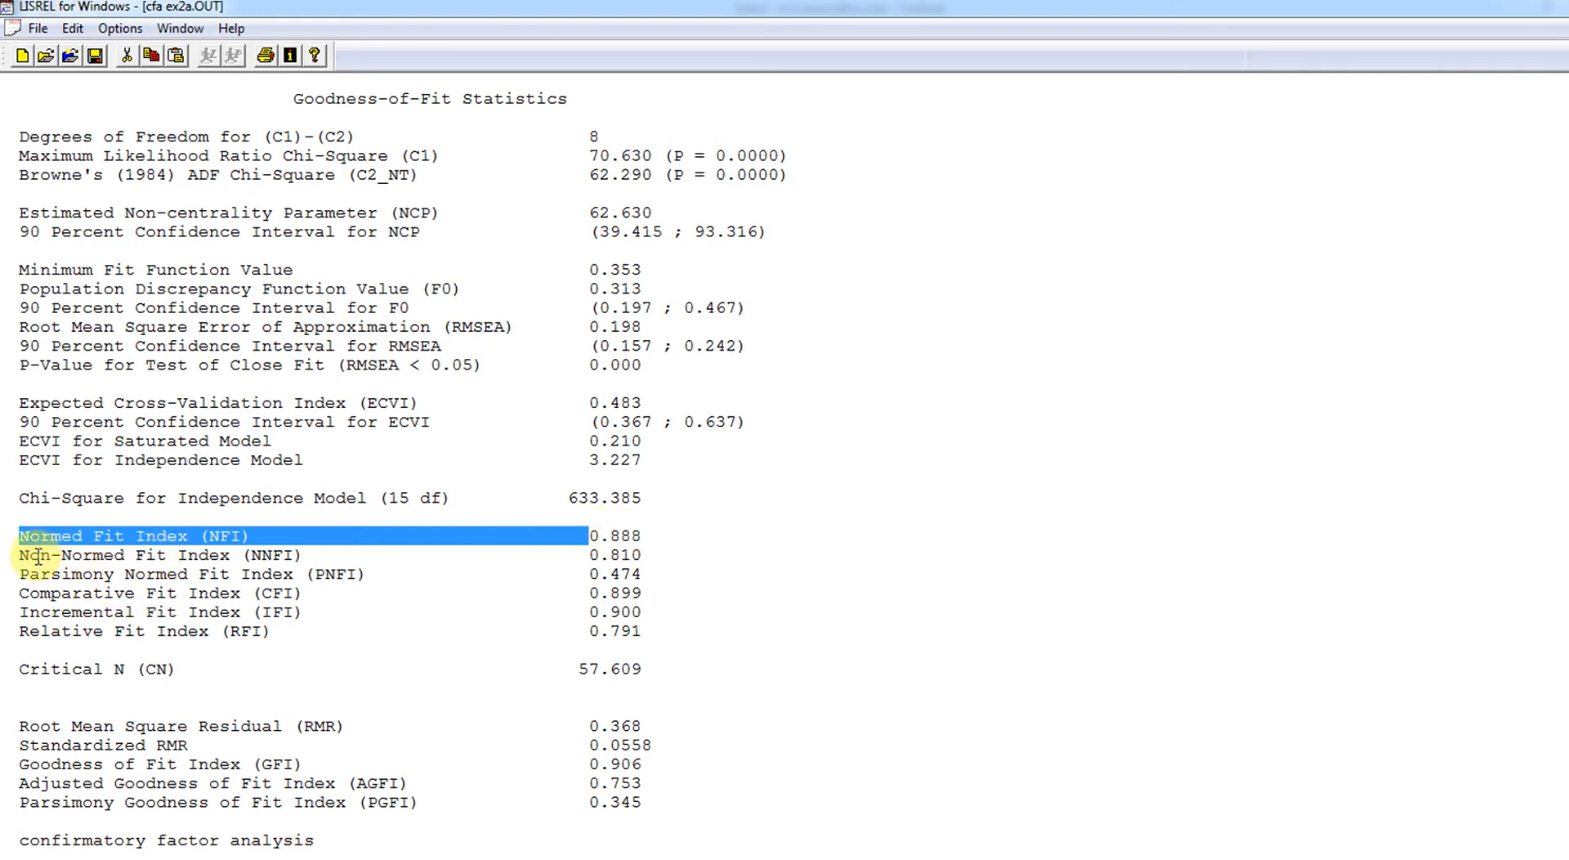
pyautogui.moveTo(22, 558); pyautogui.dragTo(307, 562)
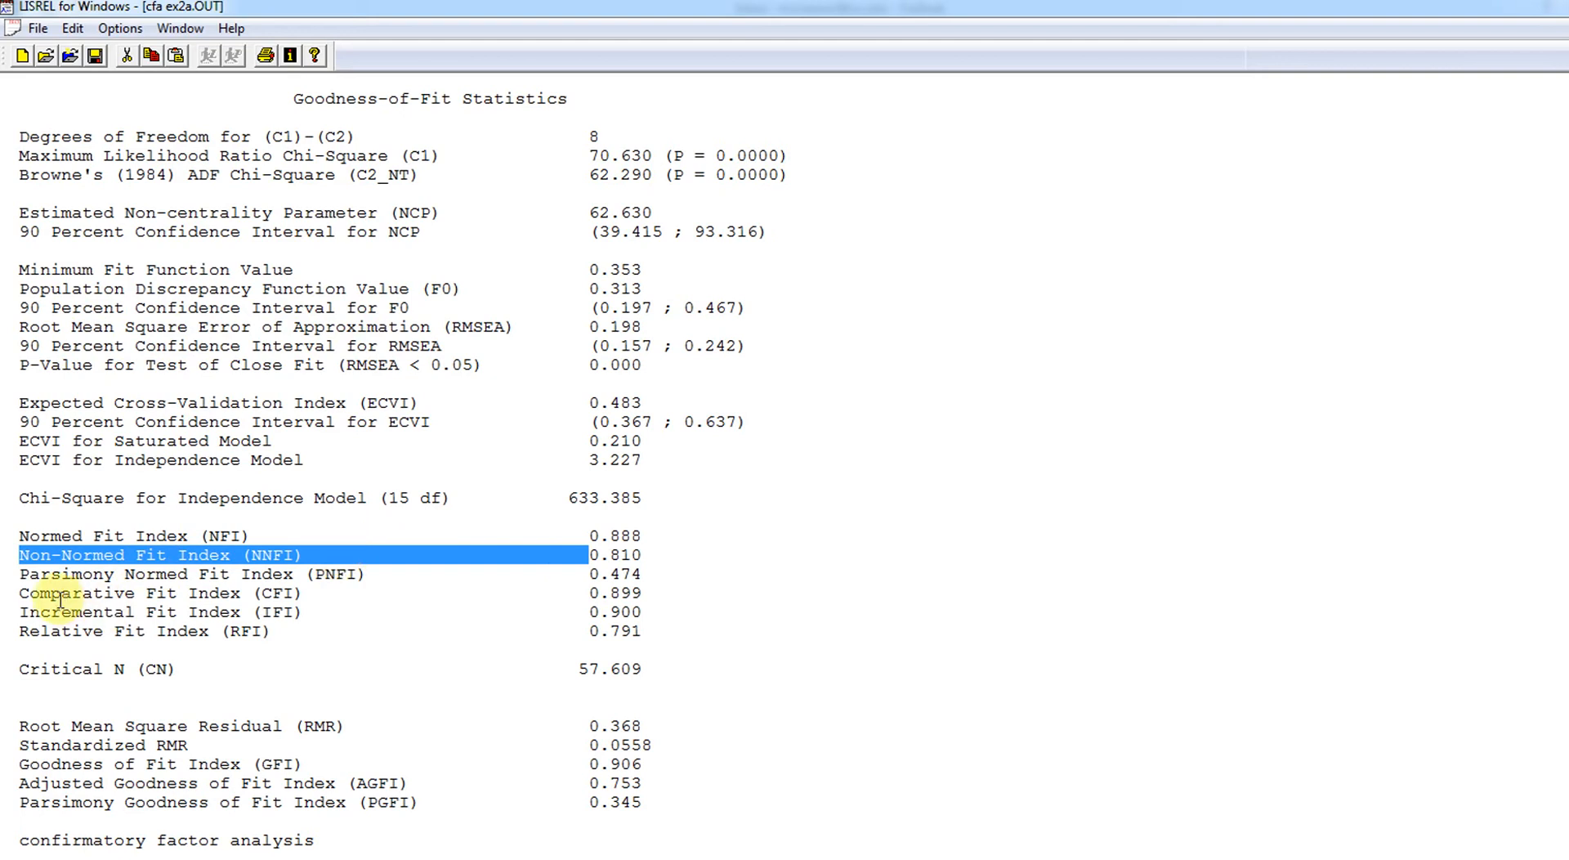
pyautogui.moveTo(20, 595); pyautogui.dragTo(658, 590)
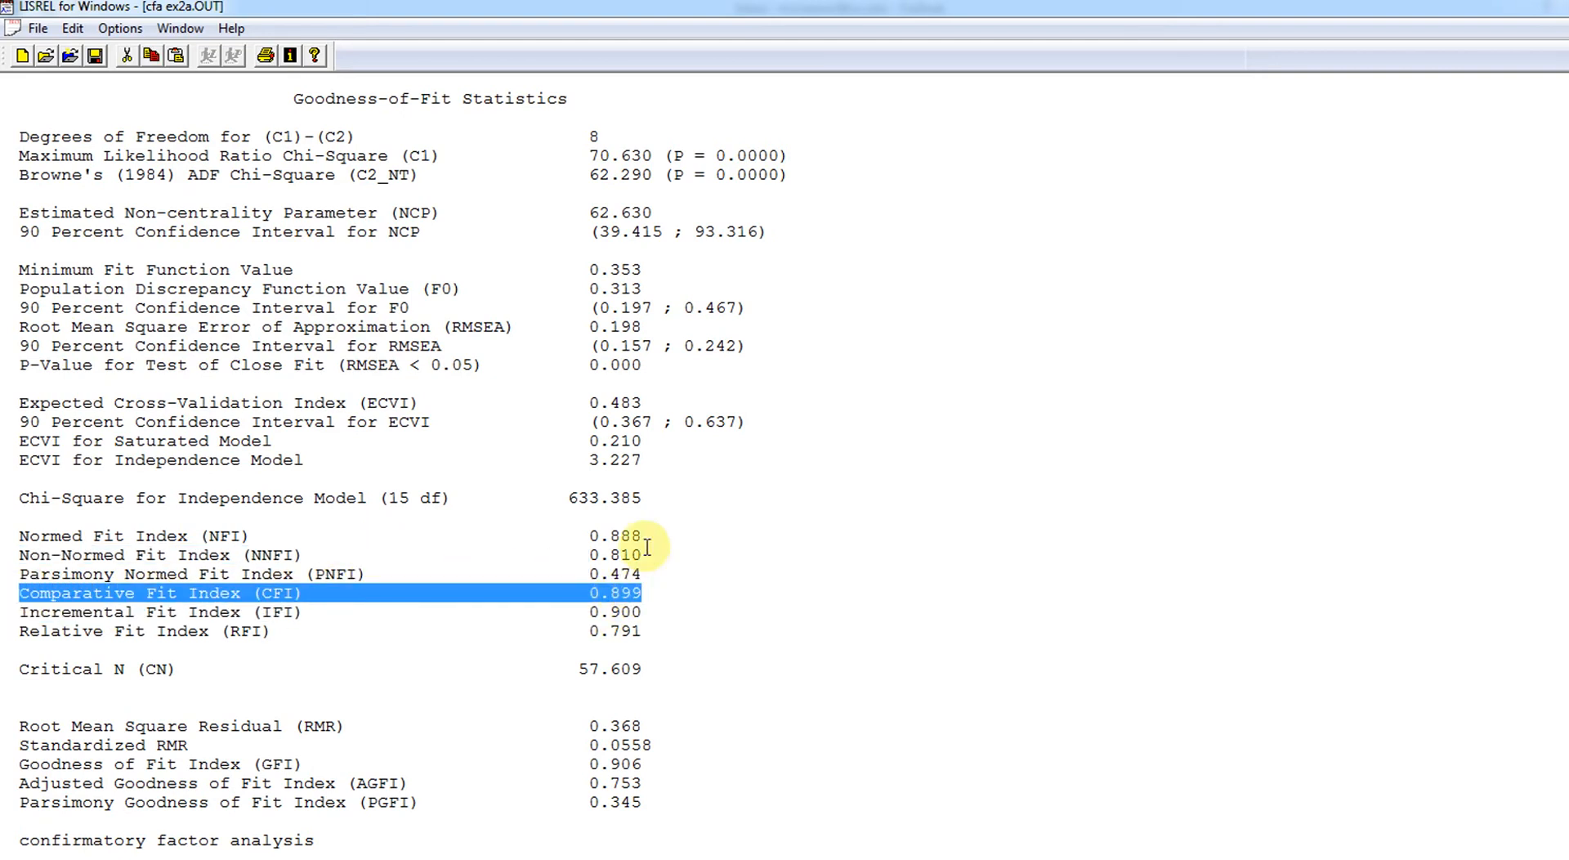
pyautogui.click(659, 523)
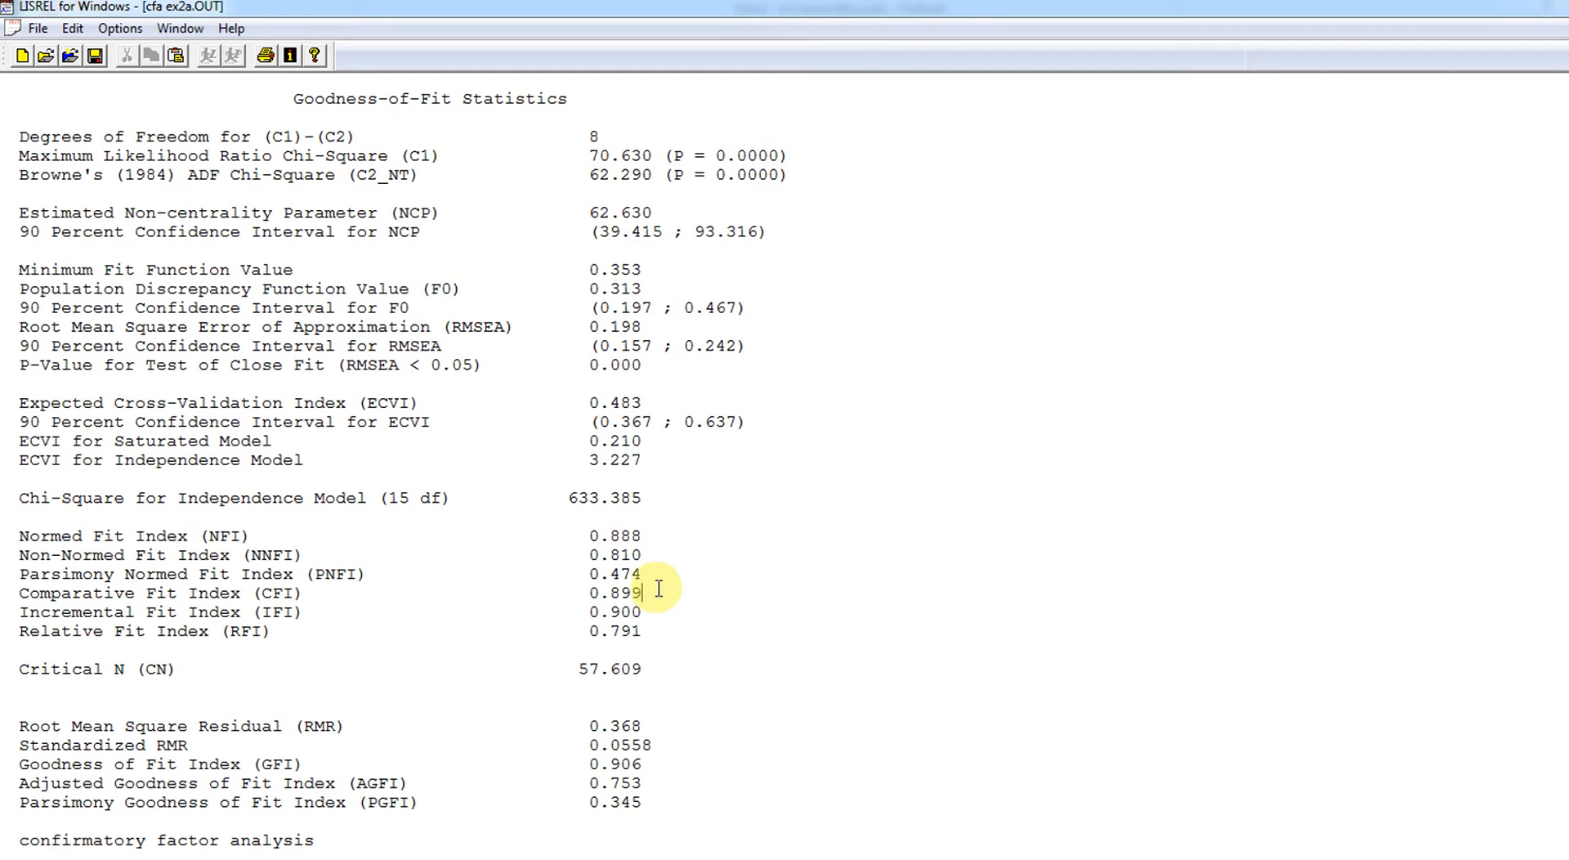
pyautogui.click(644, 533)
# Step: Revisit the RMSEA line and highlight the Standardized RMR line to compare the two fit measures
pyautogui.scroll(-5, 925, 366)
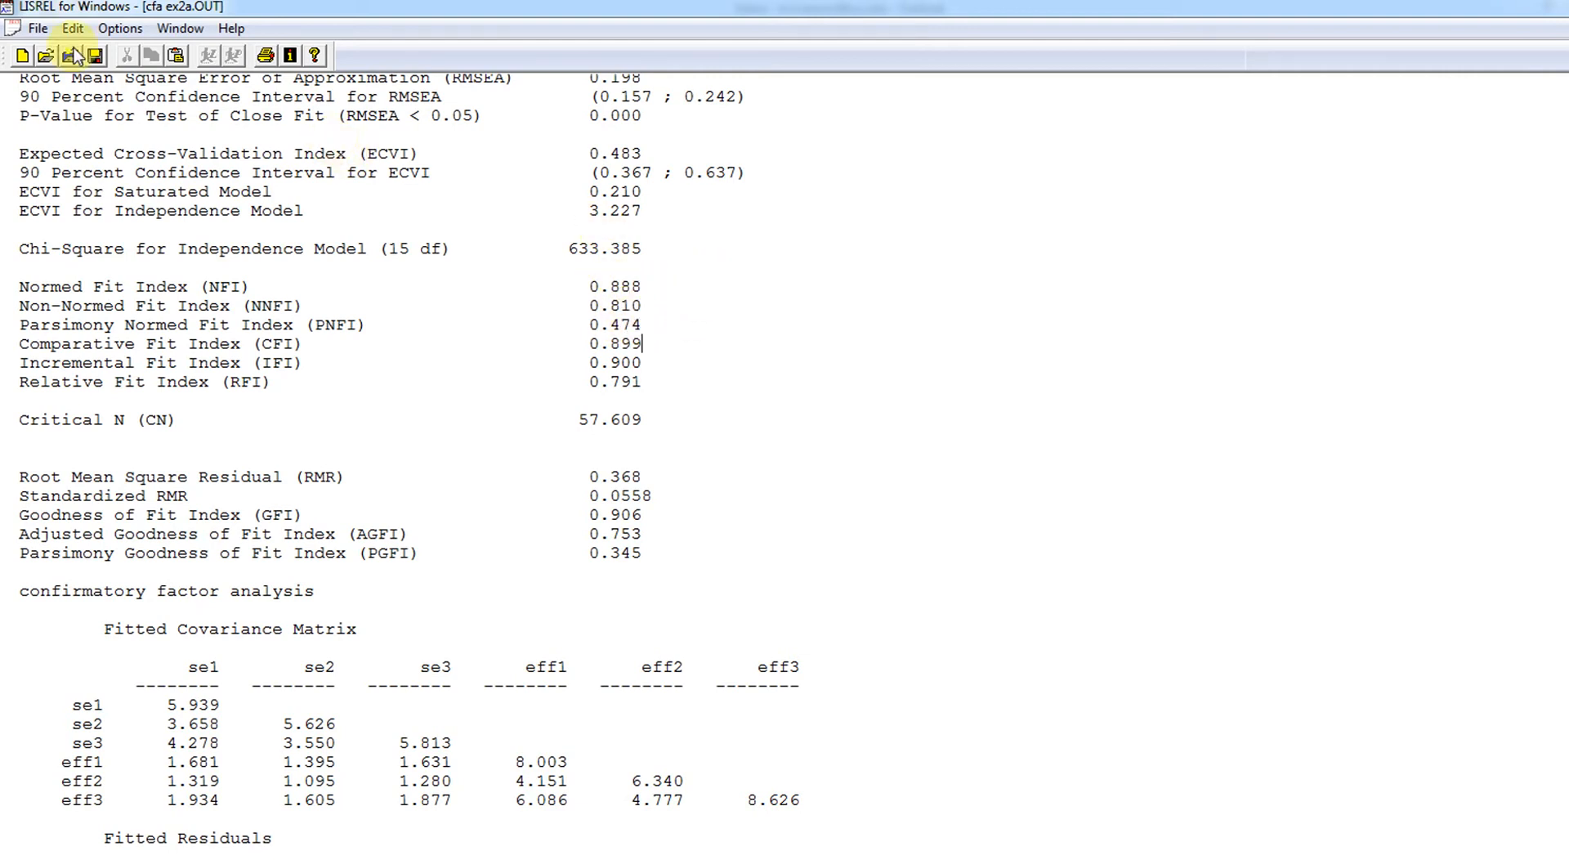
pyautogui.moveTo(29, 82); pyautogui.dragTo(688, 159)
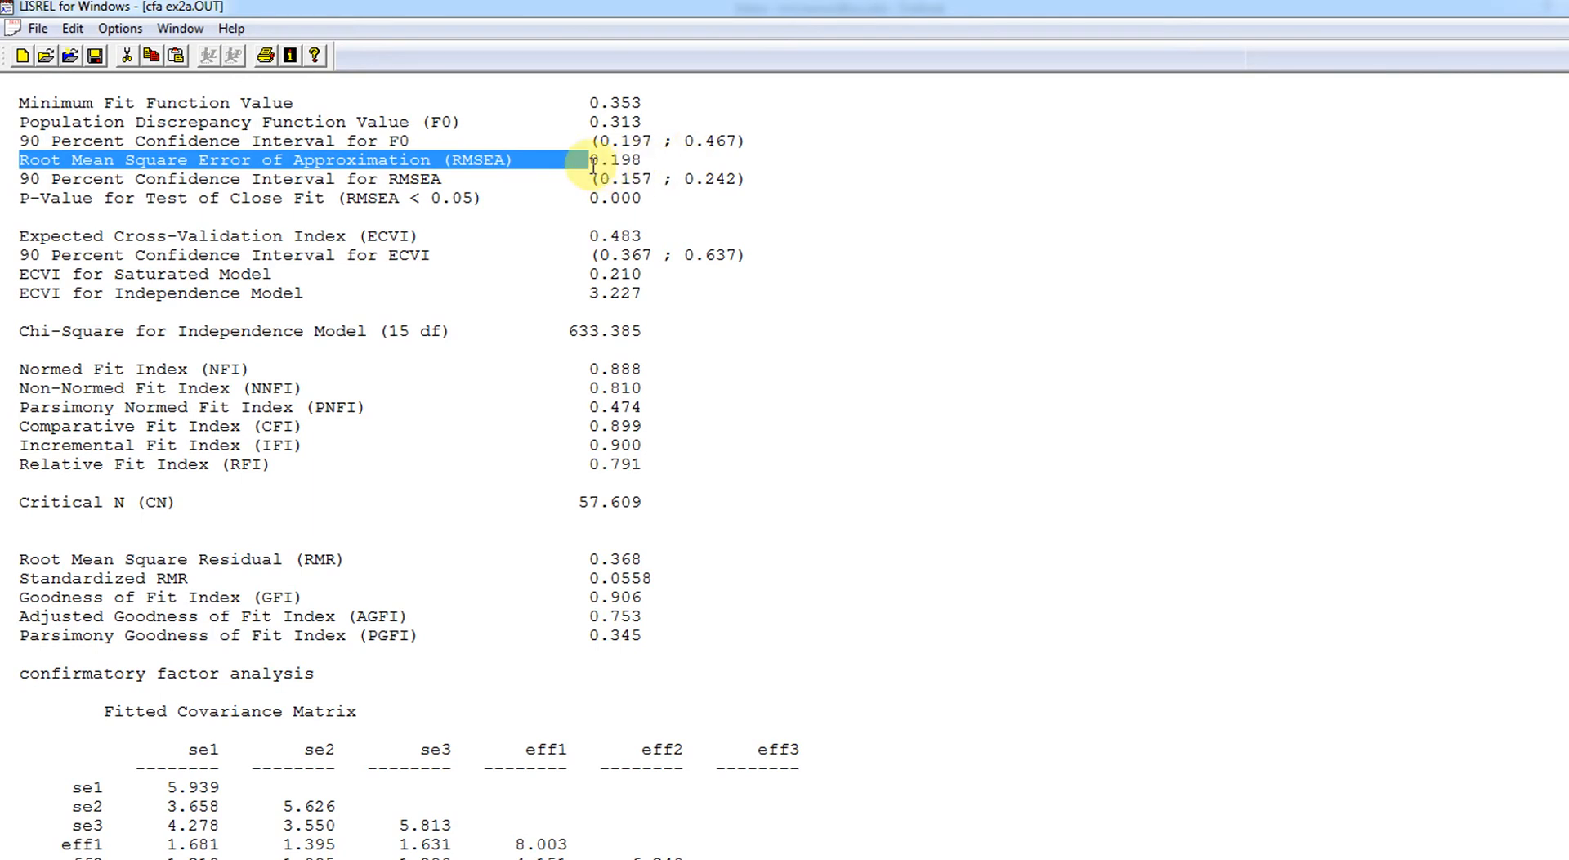
pyautogui.moveTo(589, 159); pyautogui.dragTo(652, 159)
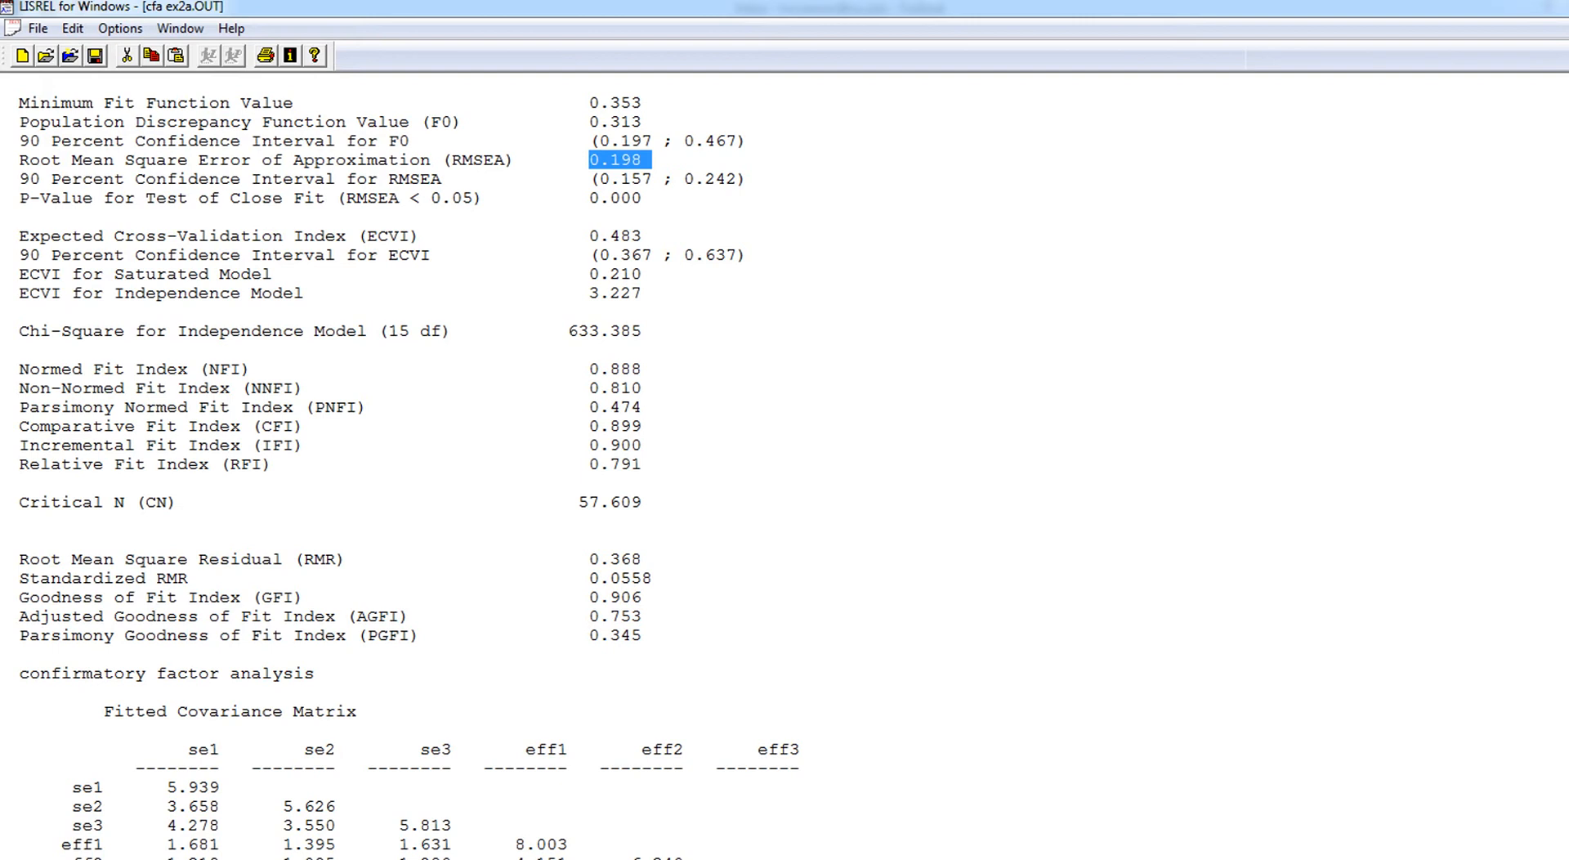
pyautogui.scroll(-3, 409, 466)
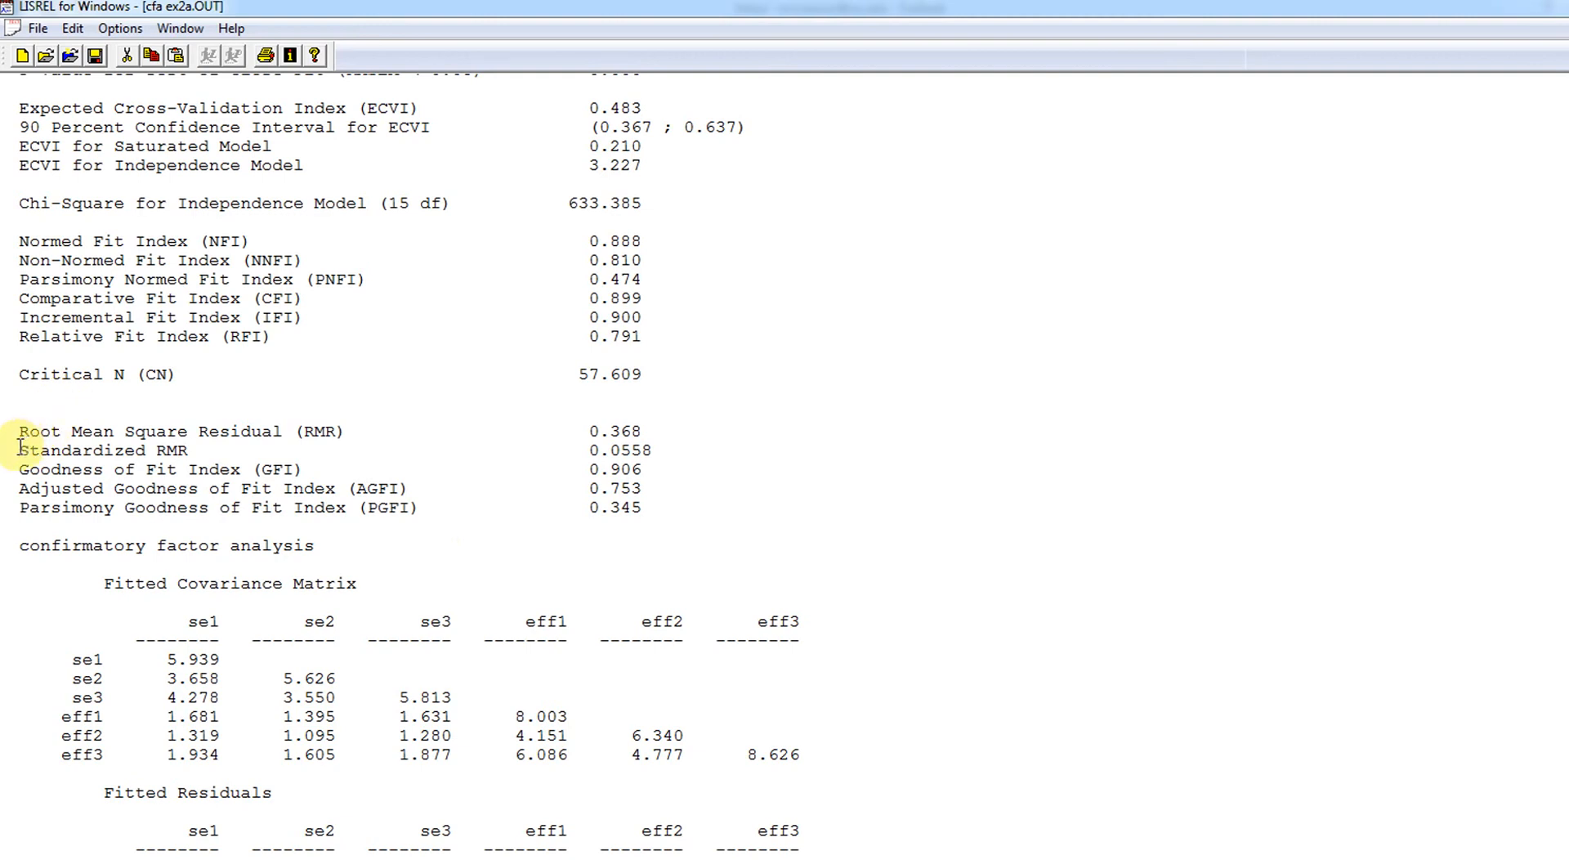
pyautogui.moveTo(18, 450); pyautogui.dragTo(684, 448)
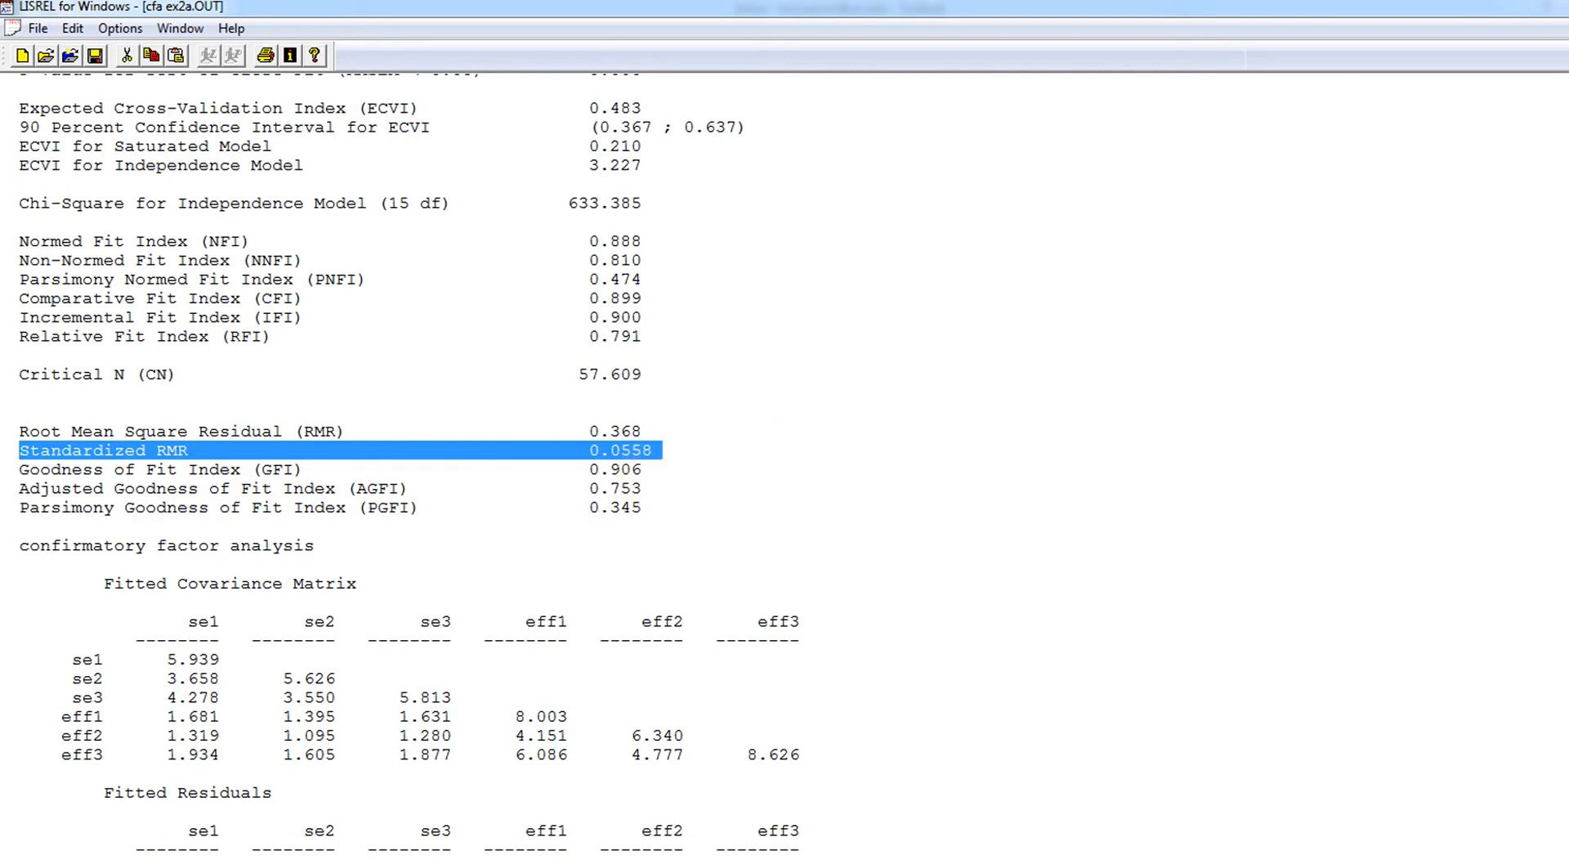
pyautogui.click(1506, 625)
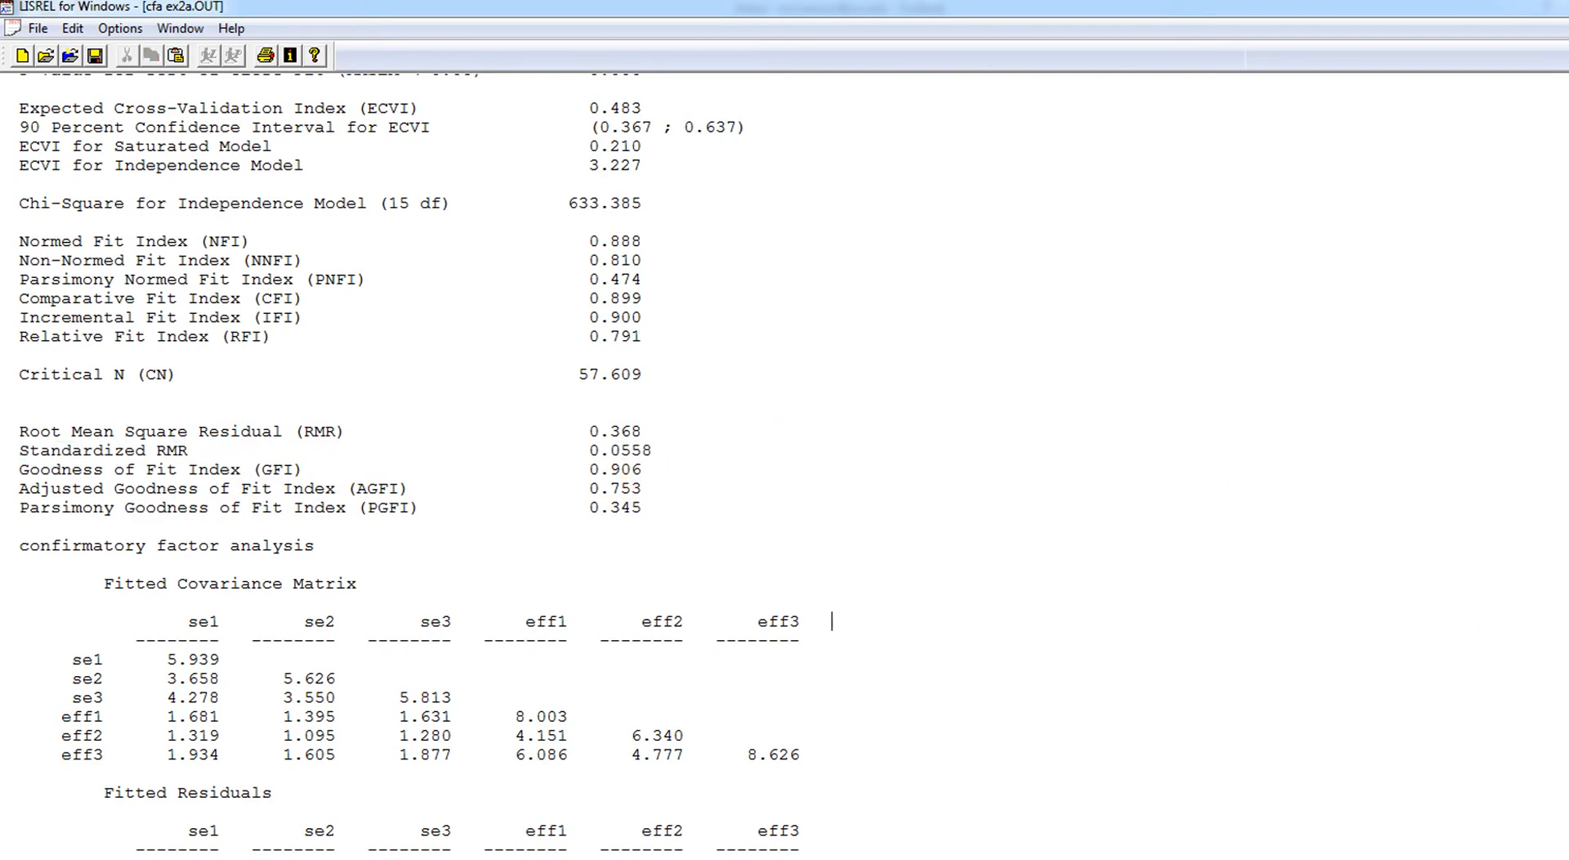
# Step: Examine the fitted covariance matrix, fitted and standardized residuals, stemleaf plots and suggested modification indices through the end of the output
pyautogui.scroll(-2, 784, 466)
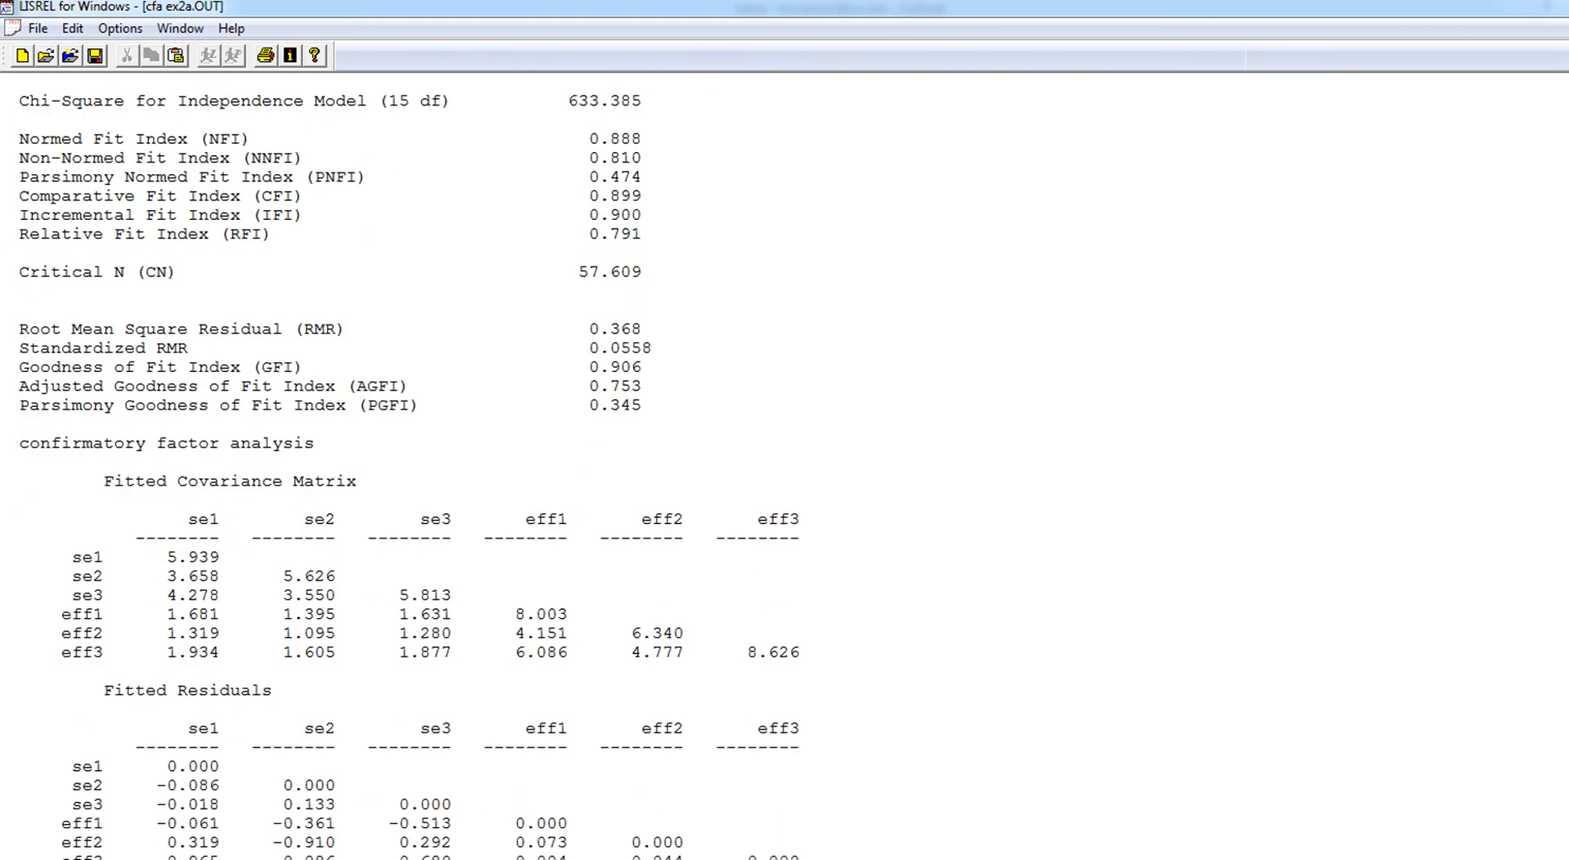
pyautogui.scroll(-1, 408, 471)
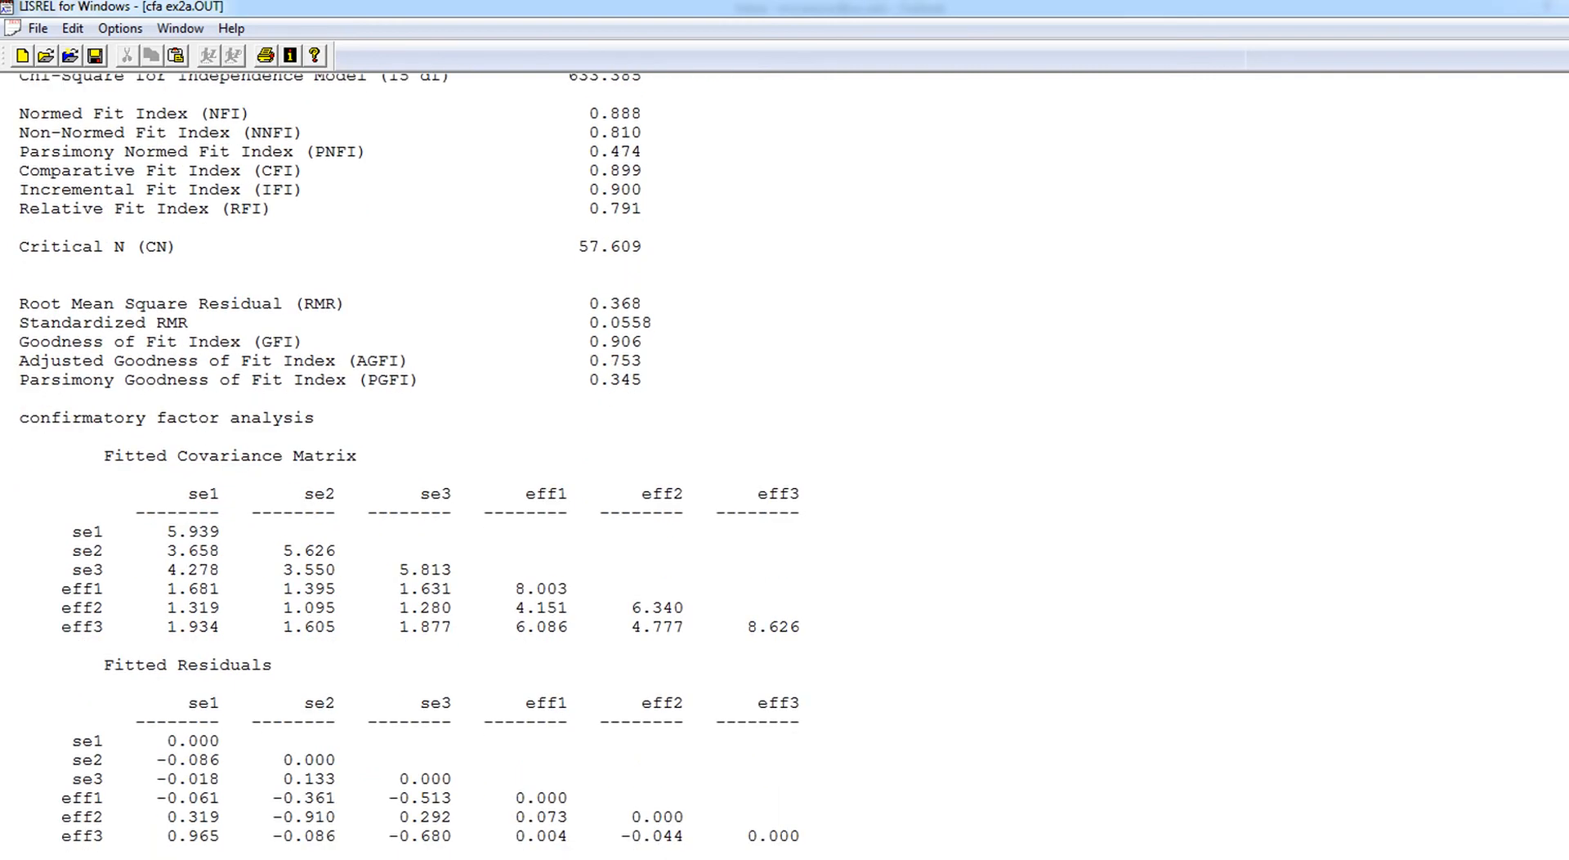
pyautogui.scroll(20, 784, 466)
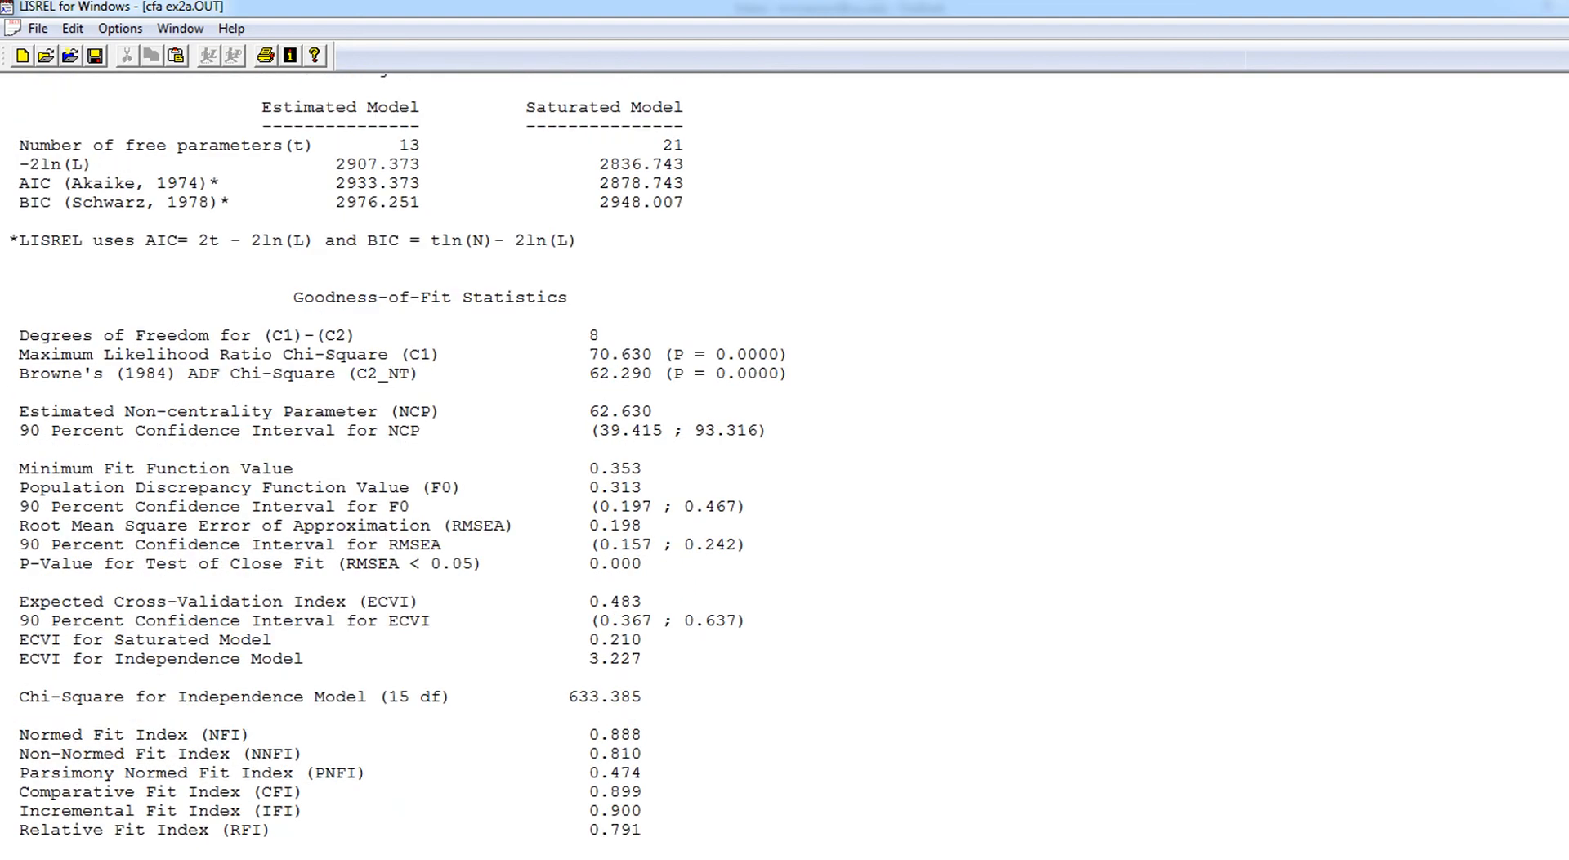
pyautogui.scroll(1, 832, 686)
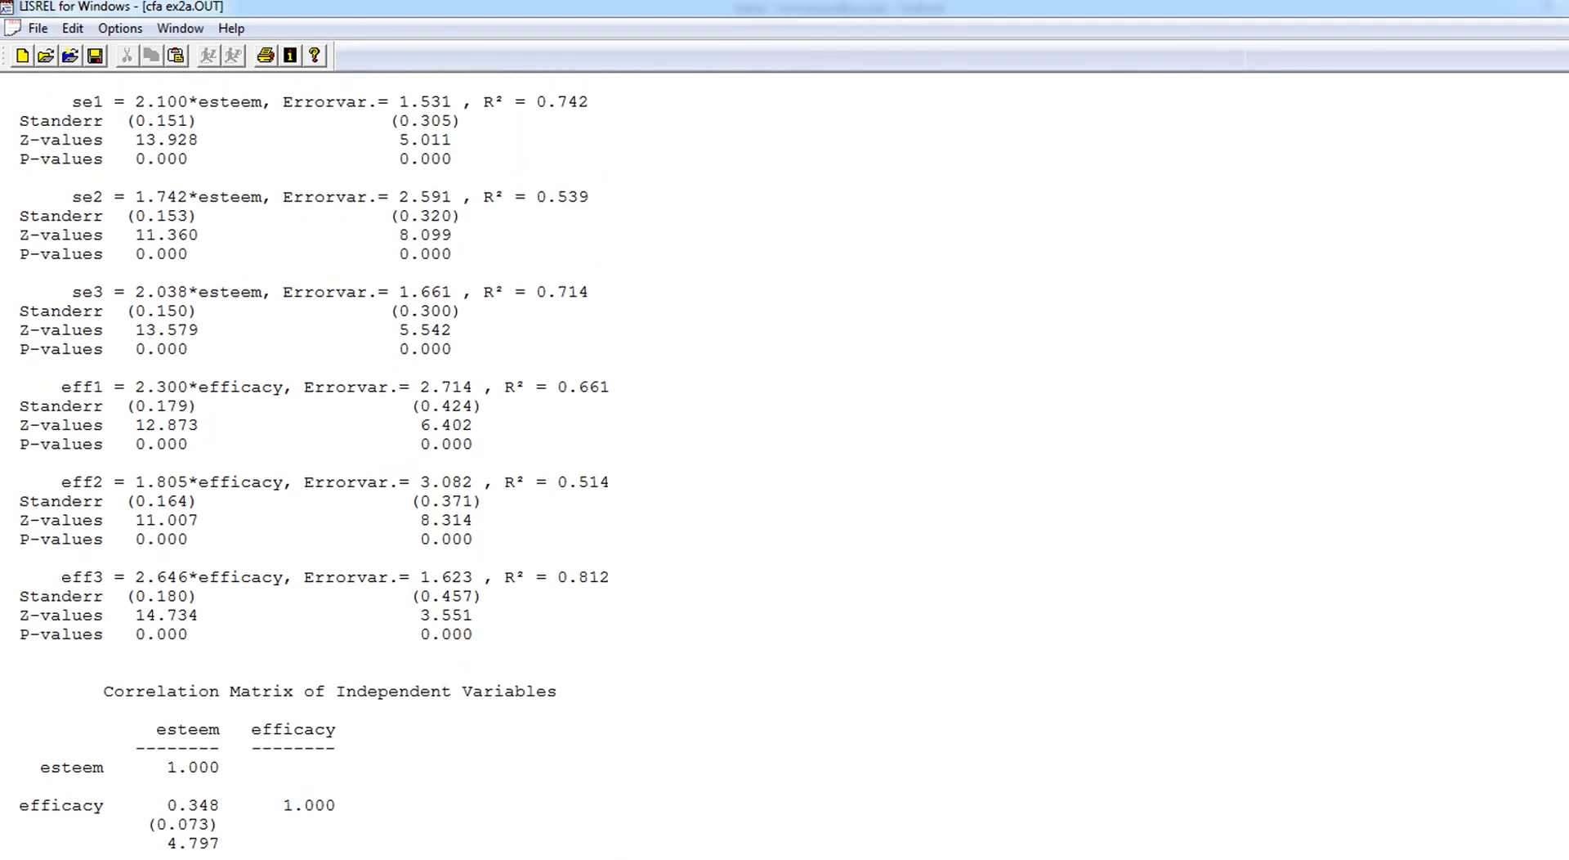
pyautogui.scroll(-20, 832, 685)
pyautogui.scroll(-7, 408, 466)
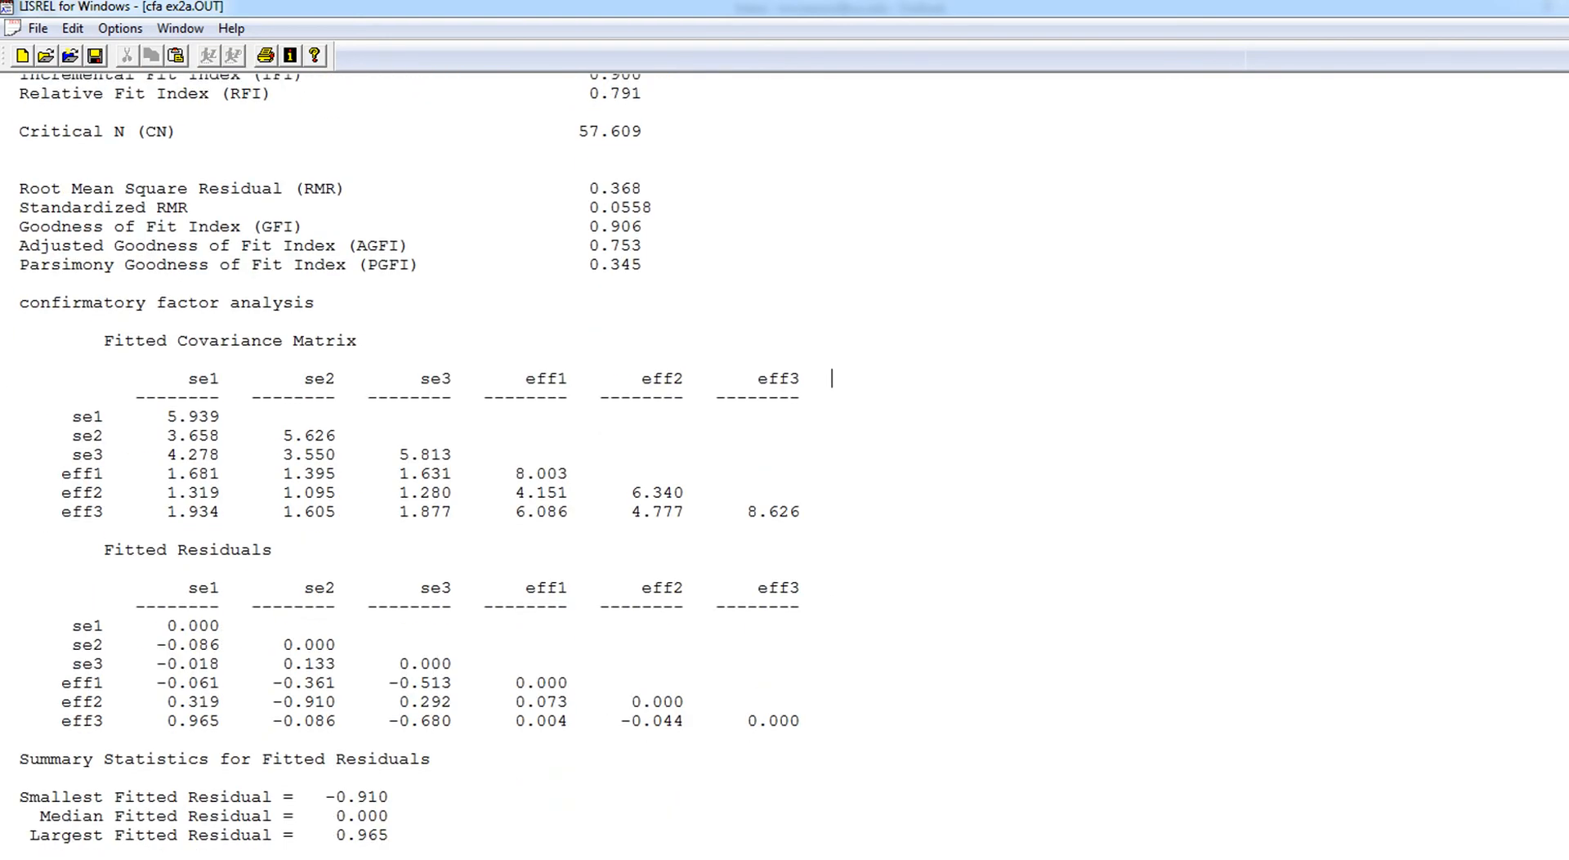
pyautogui.scroll(-8, 408, 466)
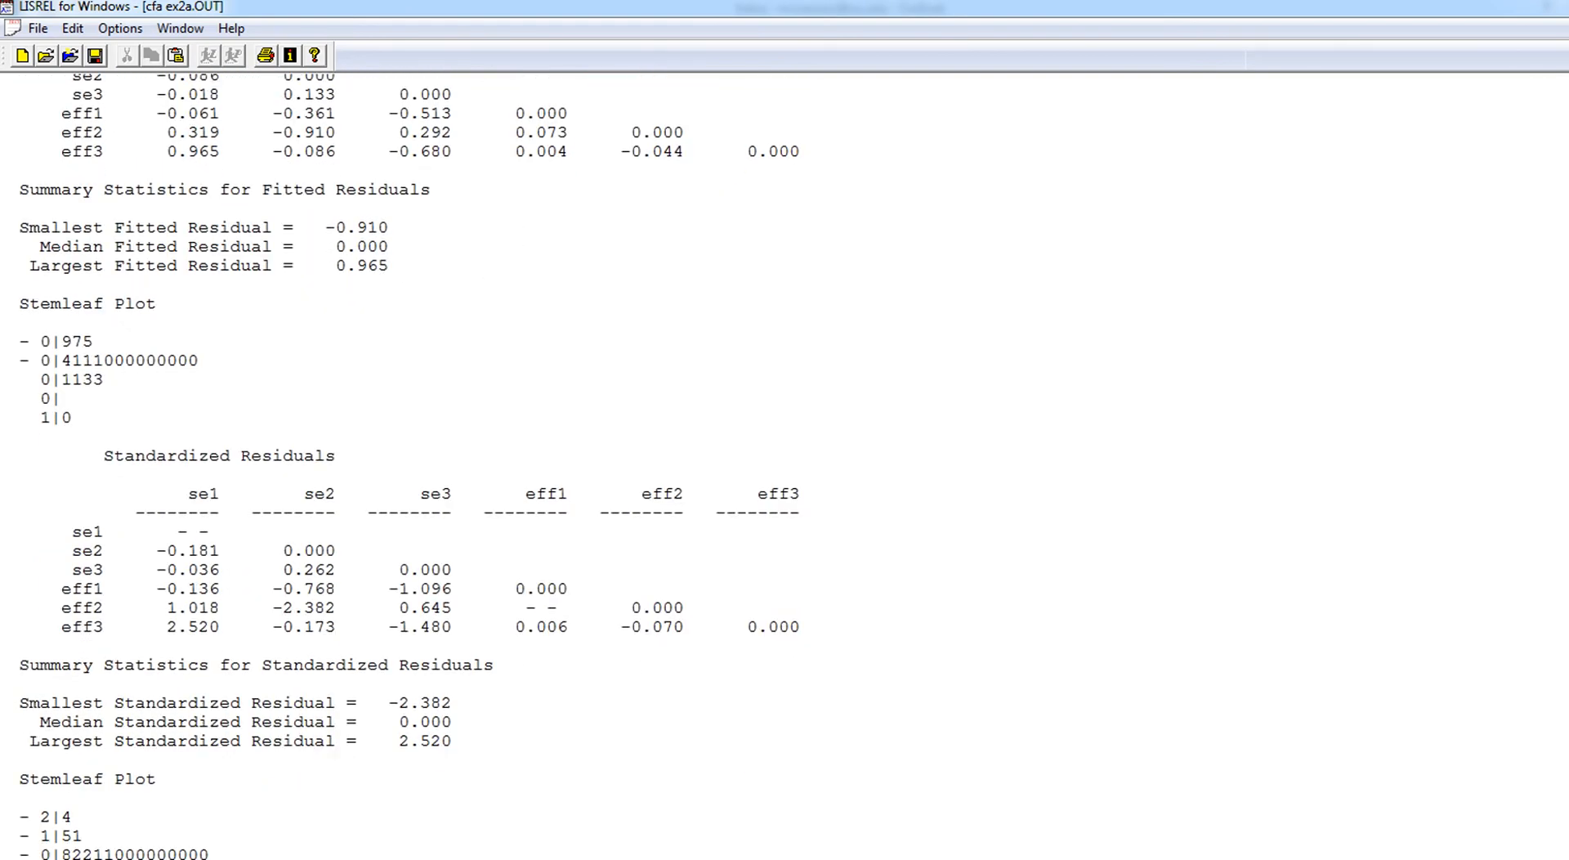
pyautogui.scroll(-6, 408, 466)
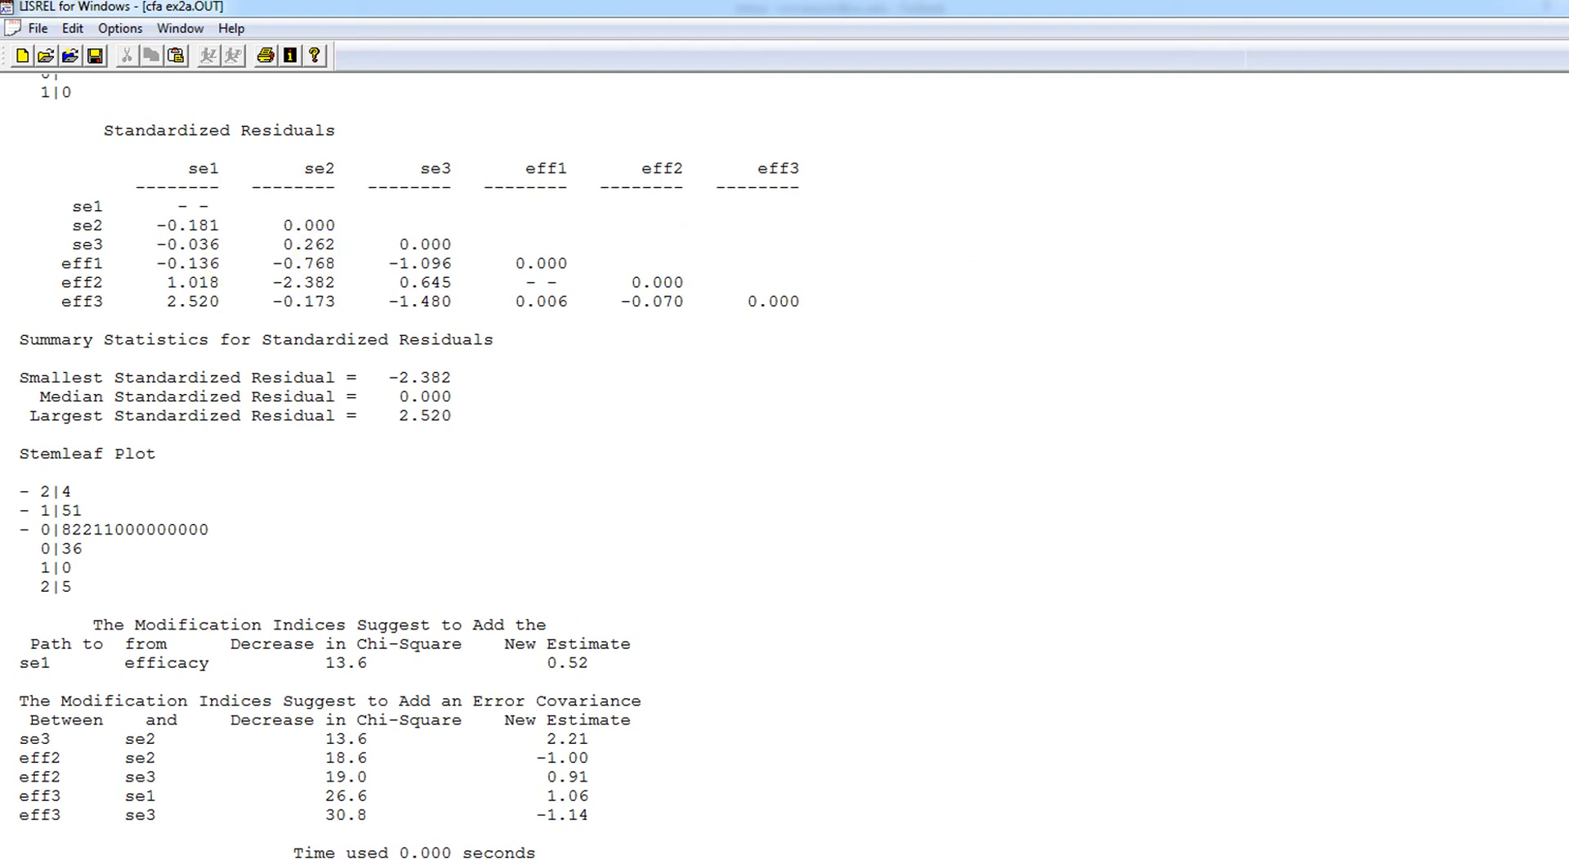
# Step: Examine the modification indices, highlighting the suggested path to se1 from efficacy and the chi-square decreases for the error covariances
pyautogui.scroll(3, 768, 746)
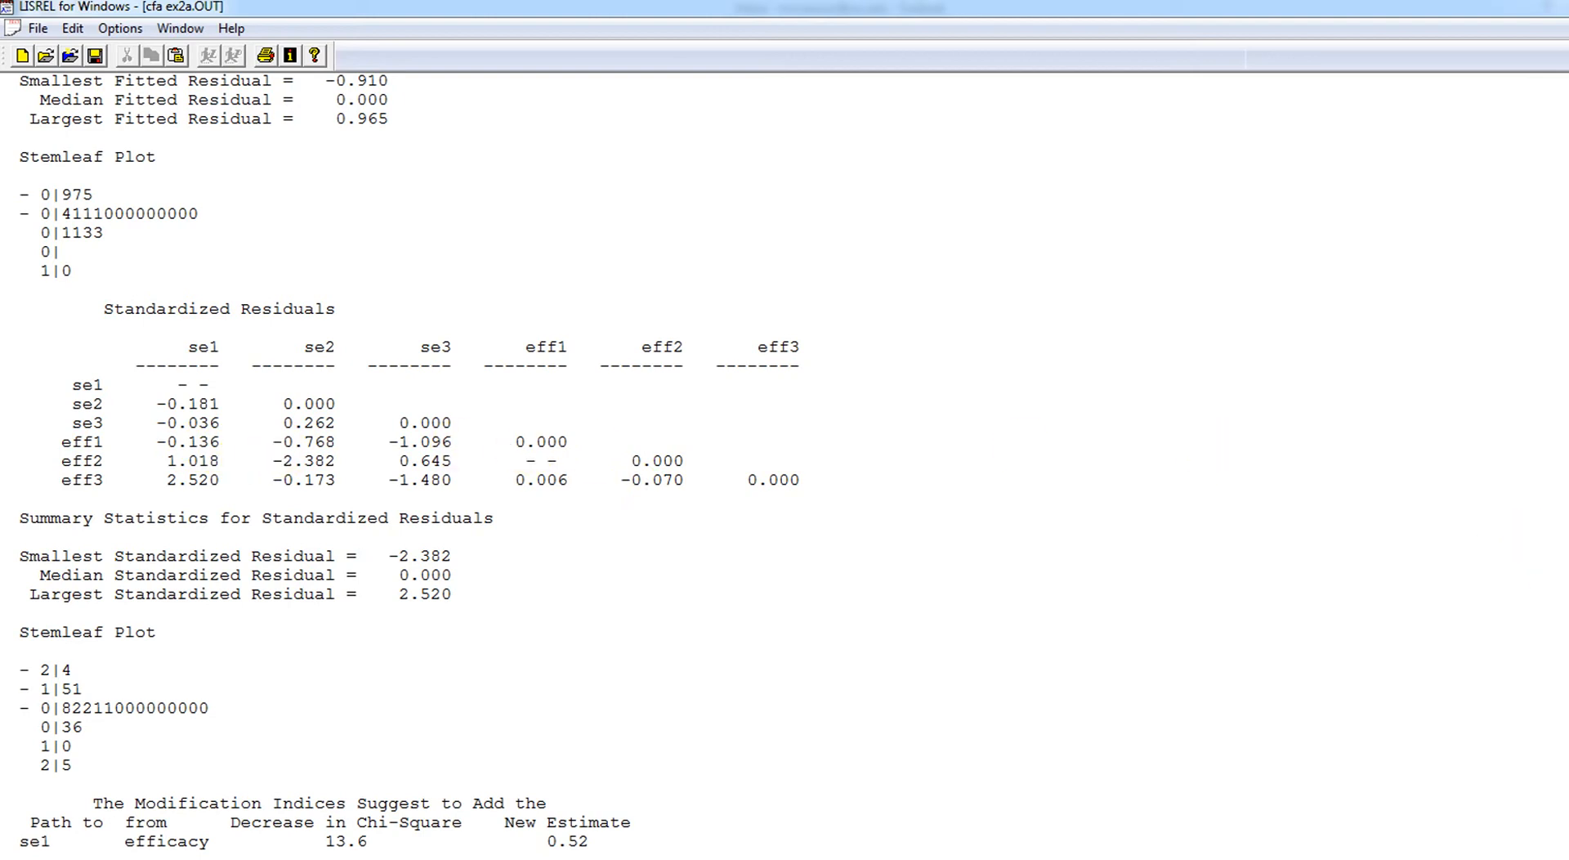
pyautogui.scroll(-3, 805, 729)
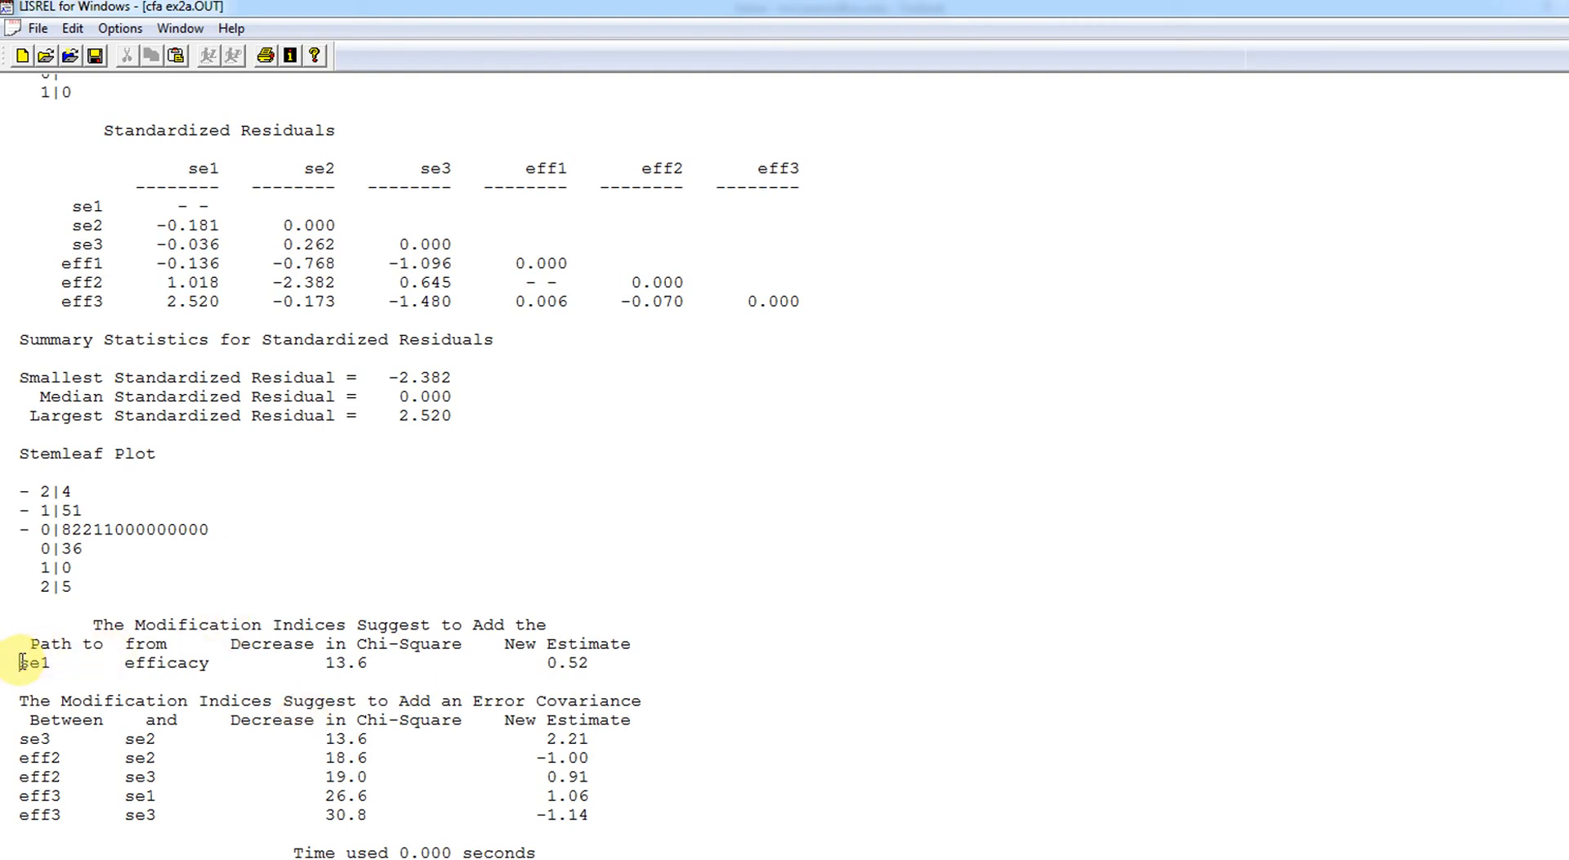
pyautogui.moveTo(21, 659); pyautogui.dragTo(54, 657)
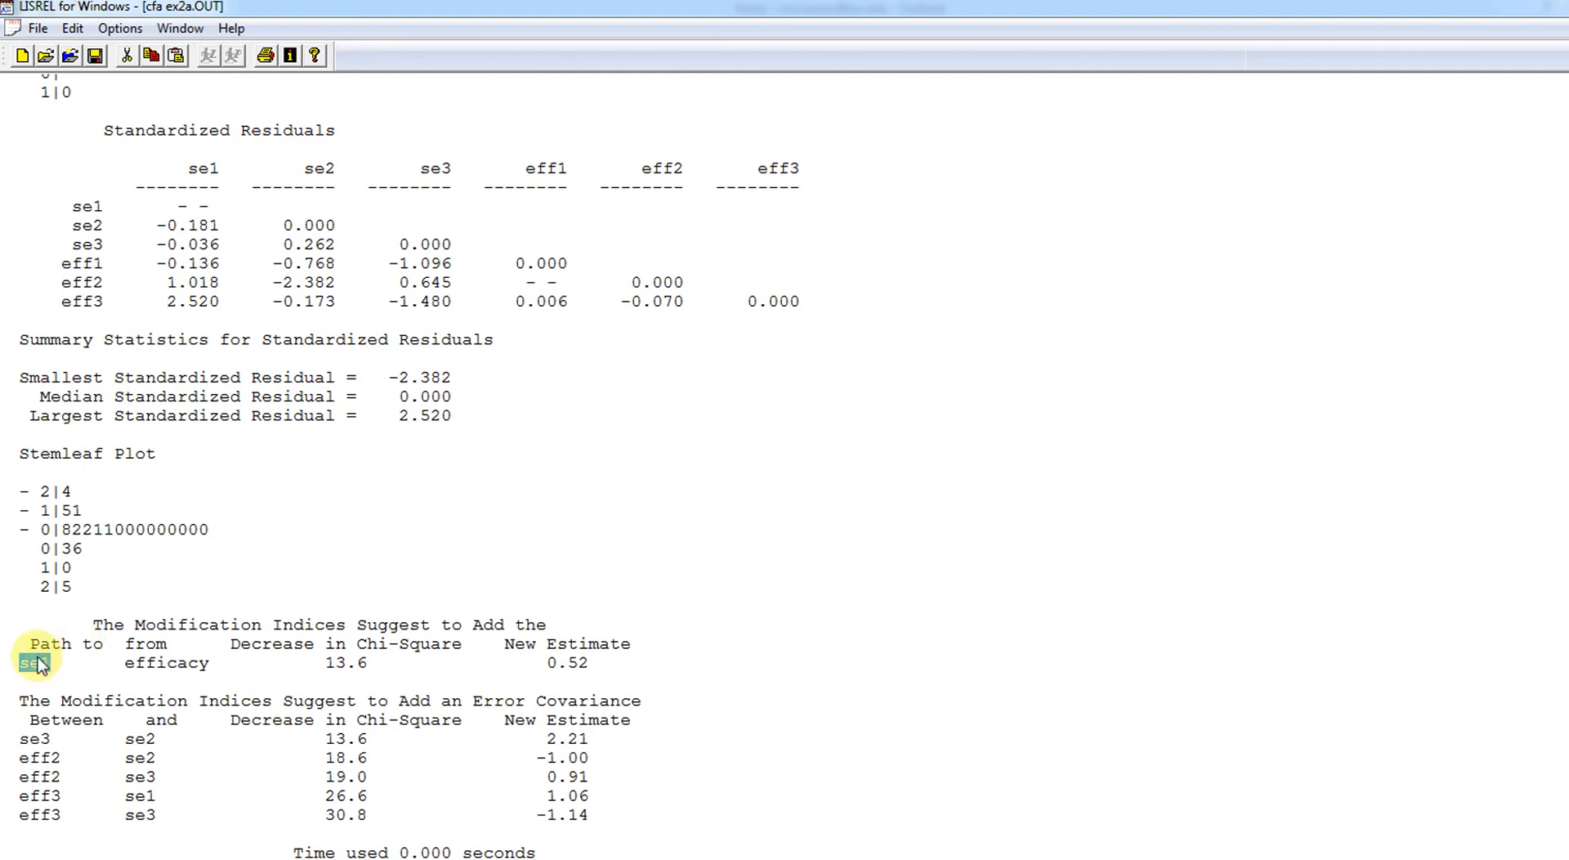
pyautogui.moveTo(125, 662); pyautogui.dragTo(212, 663)
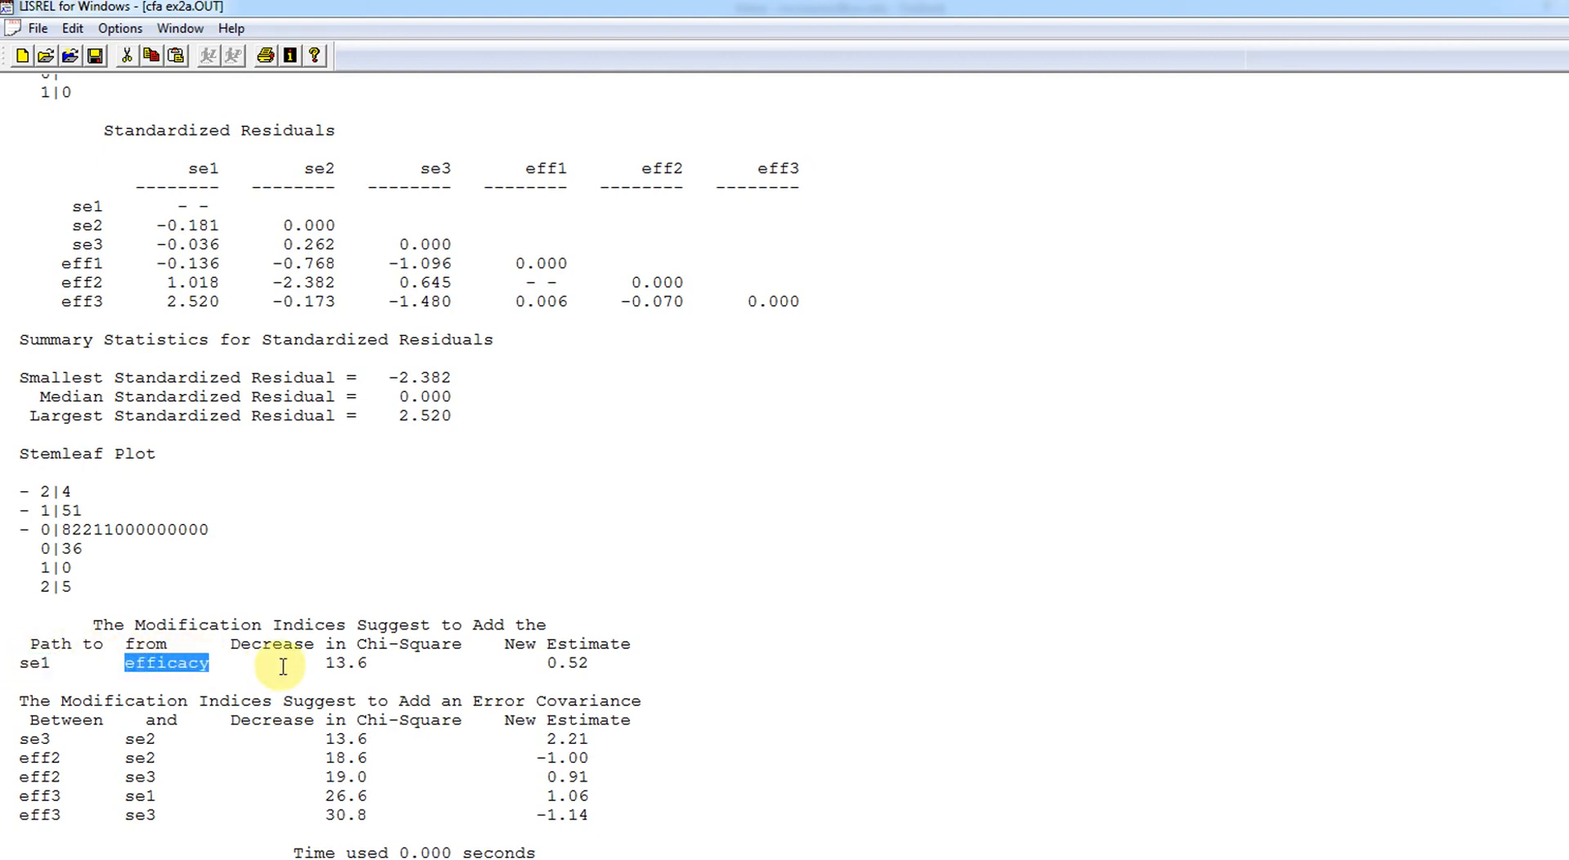
pyautogui.doubleClick(326, 662)
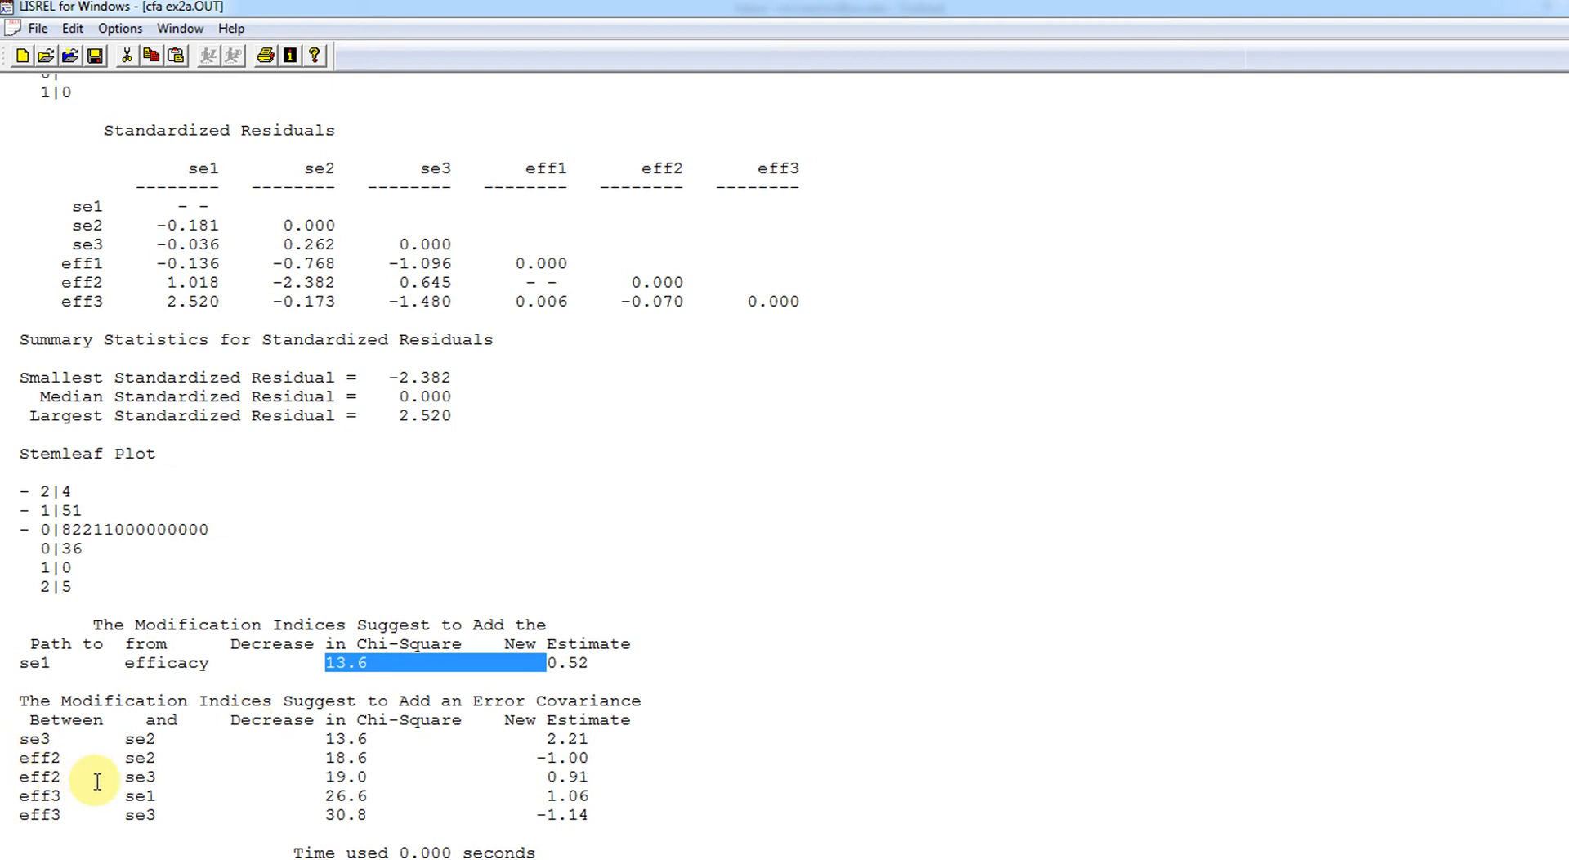
pyautogui.click(328, 740)
pyautogui.moveTo(328, 740); pyautogui.dragTo(360, 815)
pyautogui.click(352, 801)
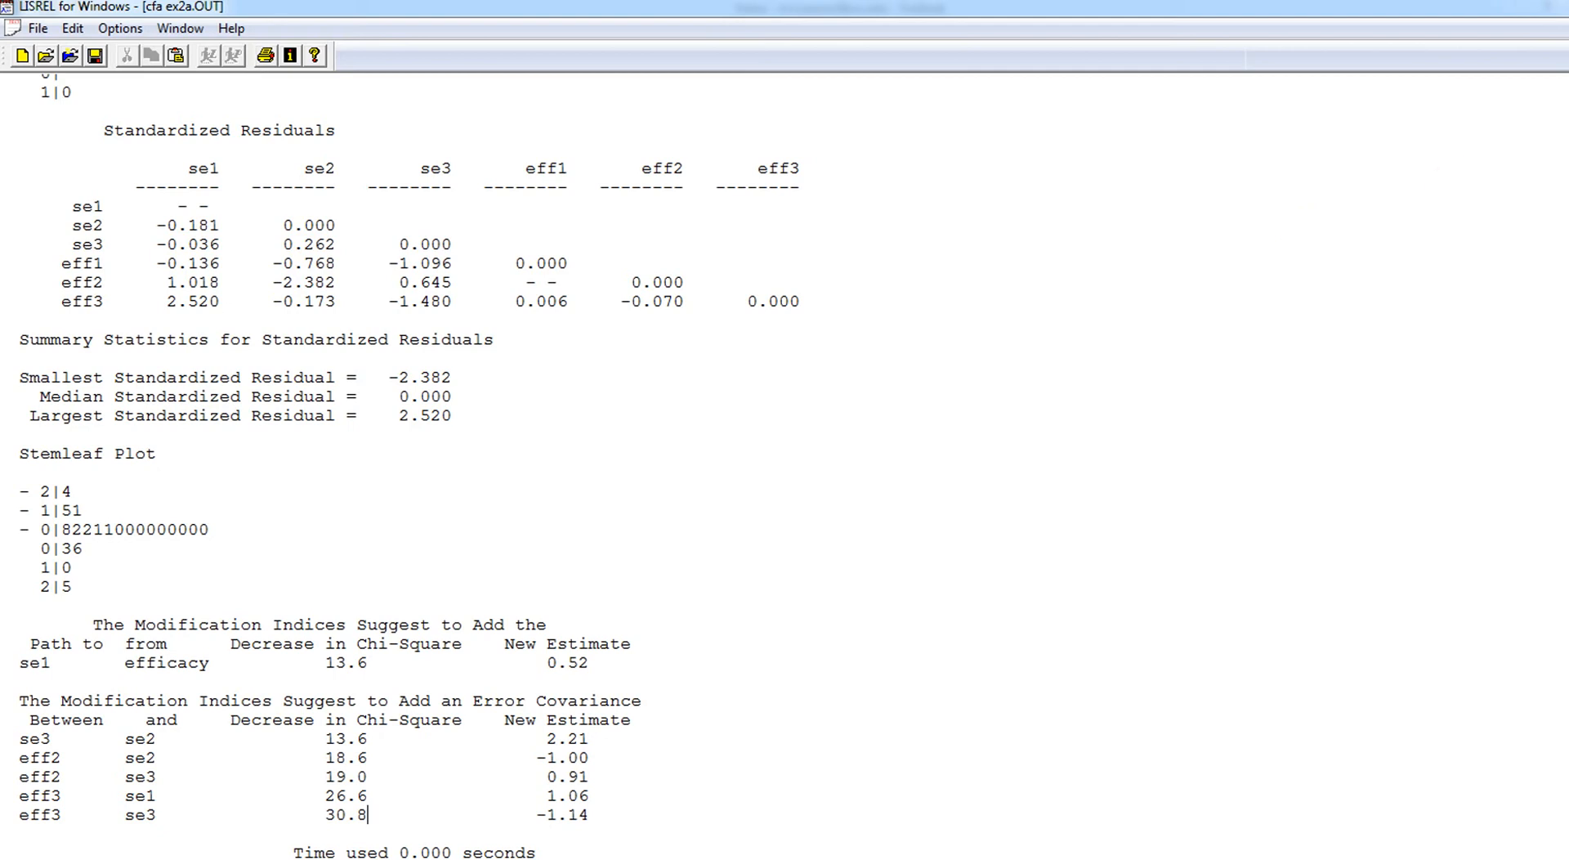
# Step: Close the output, add se1 as an indicator of efficacy in the Relationships syntax, and rerun the whole model
pyautogui.hotkey('ctrl', 'F4')
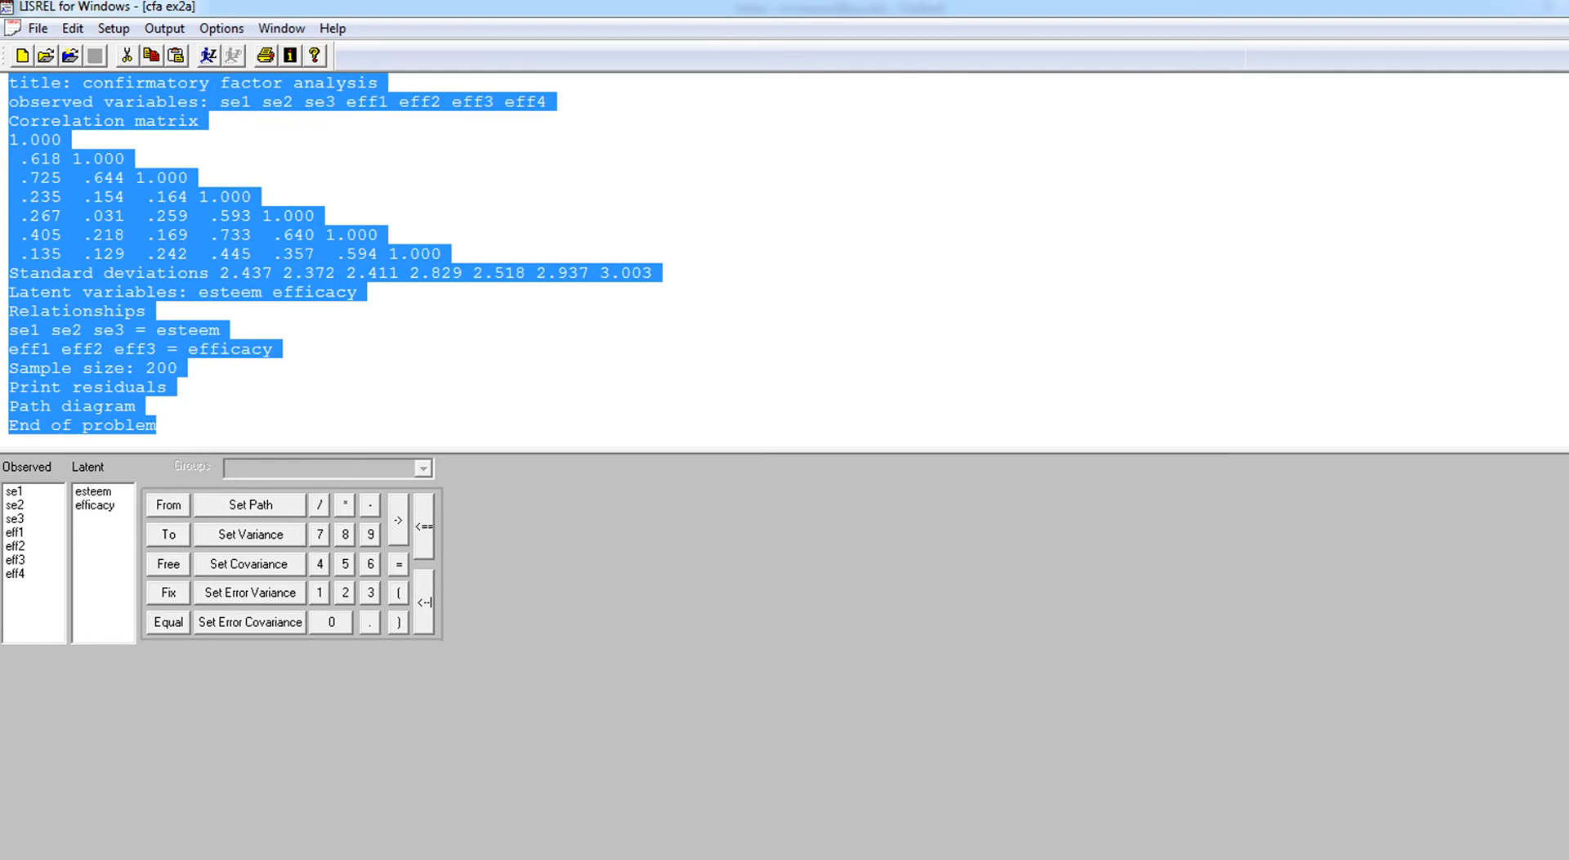
pyautogui.click(357, 307)
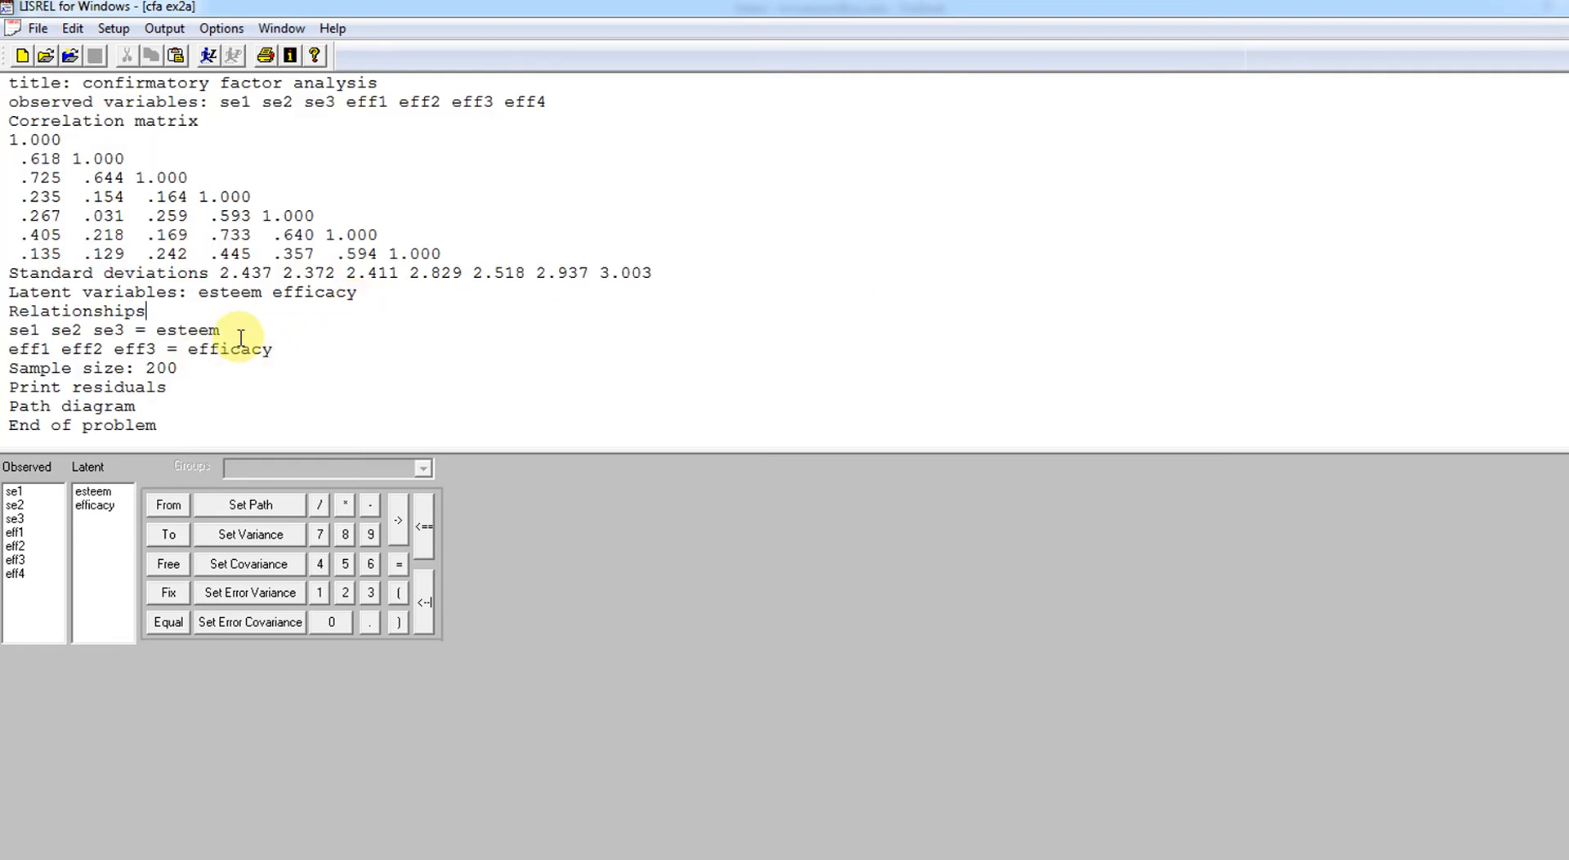
pyautogui.click(284, 344)
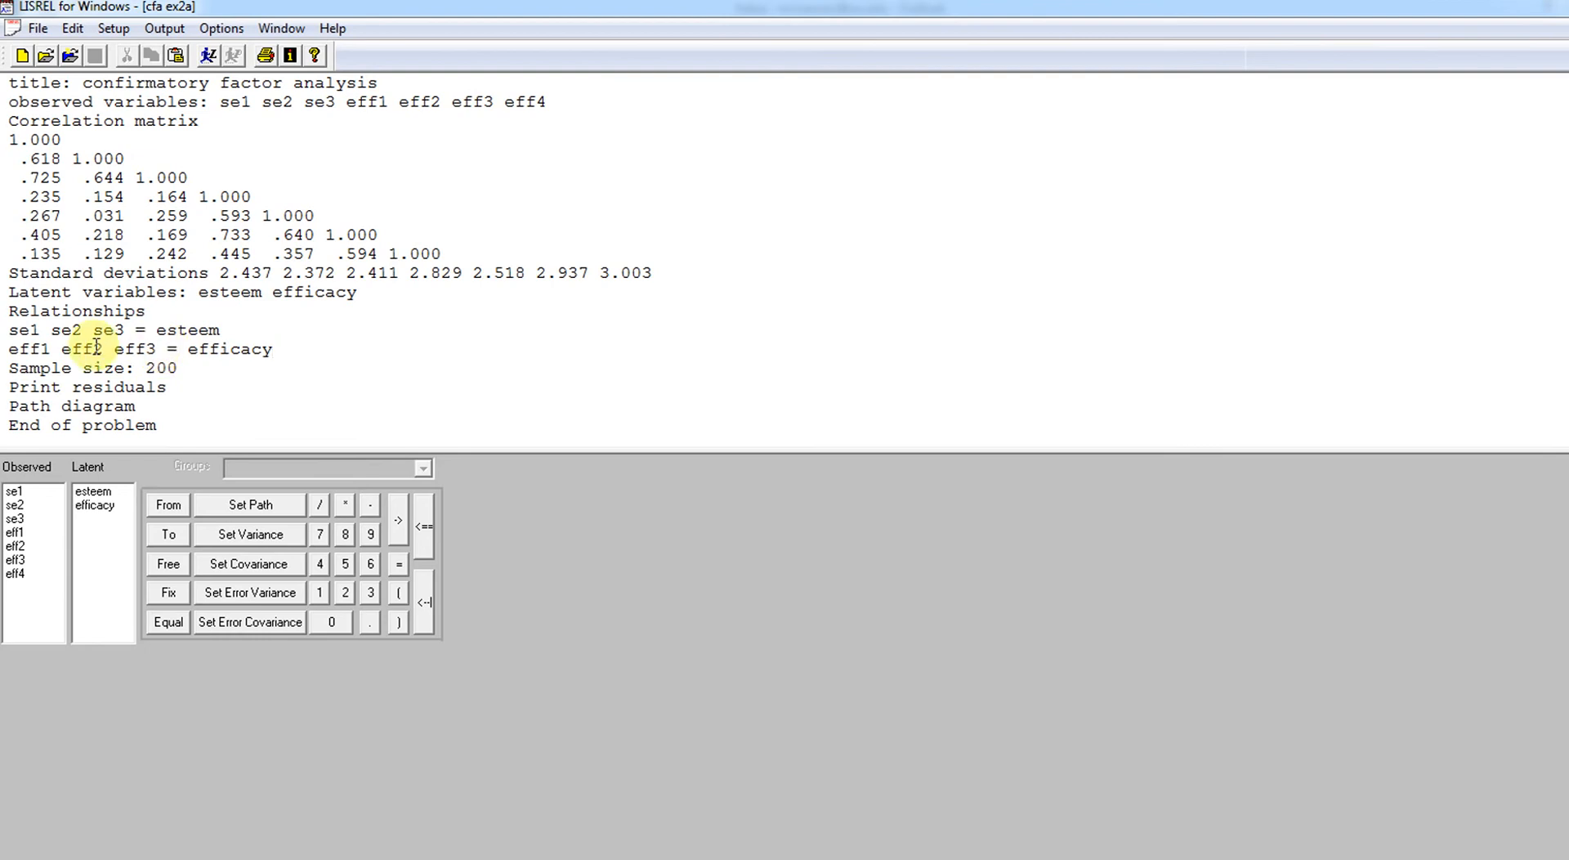
pyautogui.click(161, 350)
pyautogui.write('se1')
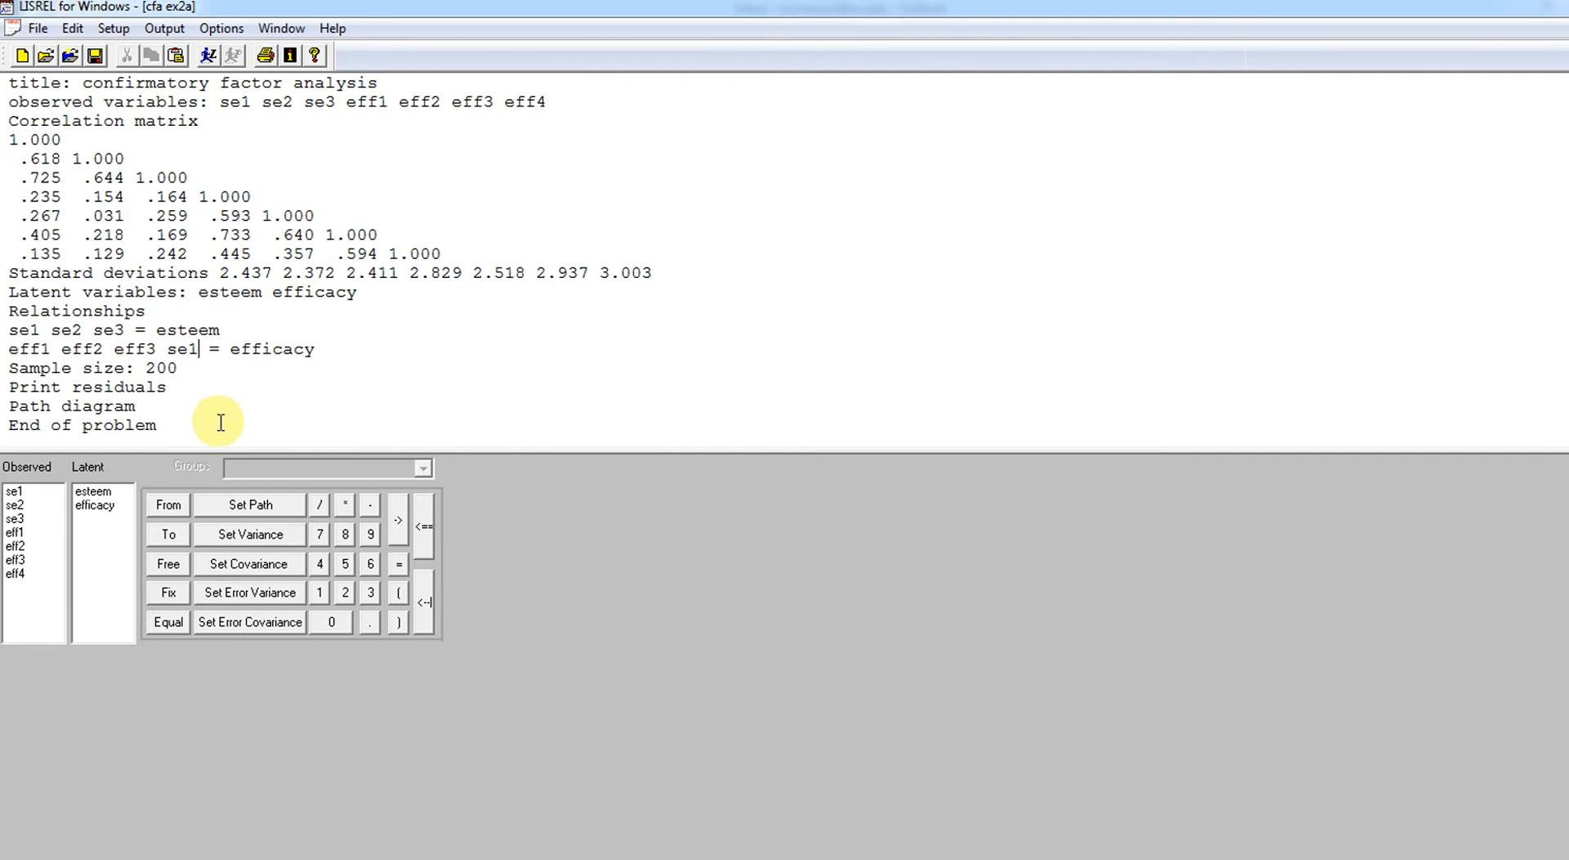
pyautogui.moveTo(218, 418); pyautogui.dragTo(5, 82)
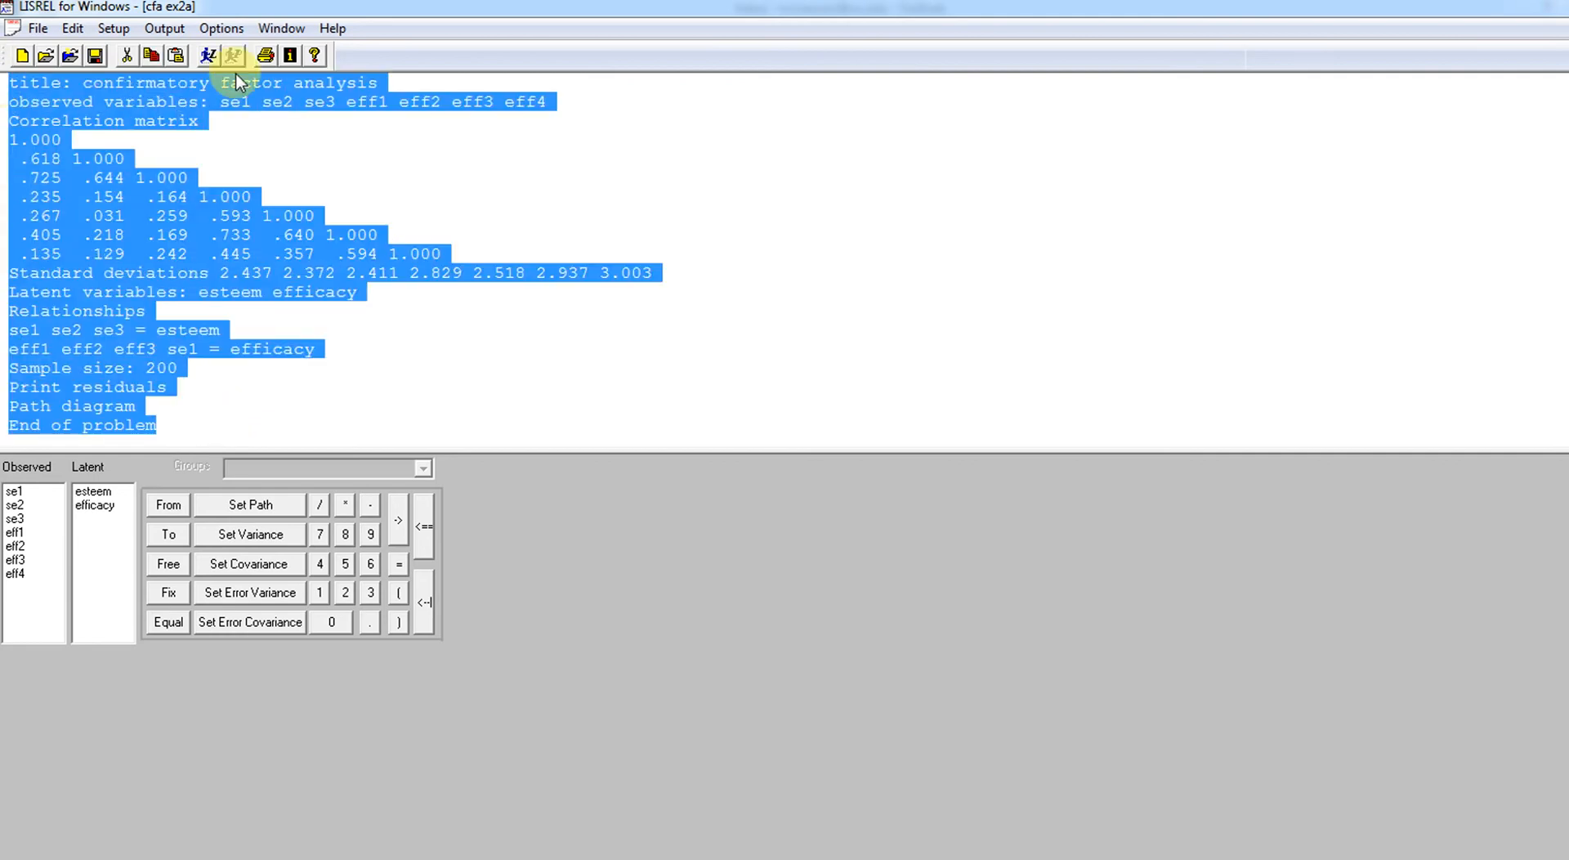
pyautogui.click(209, 56)
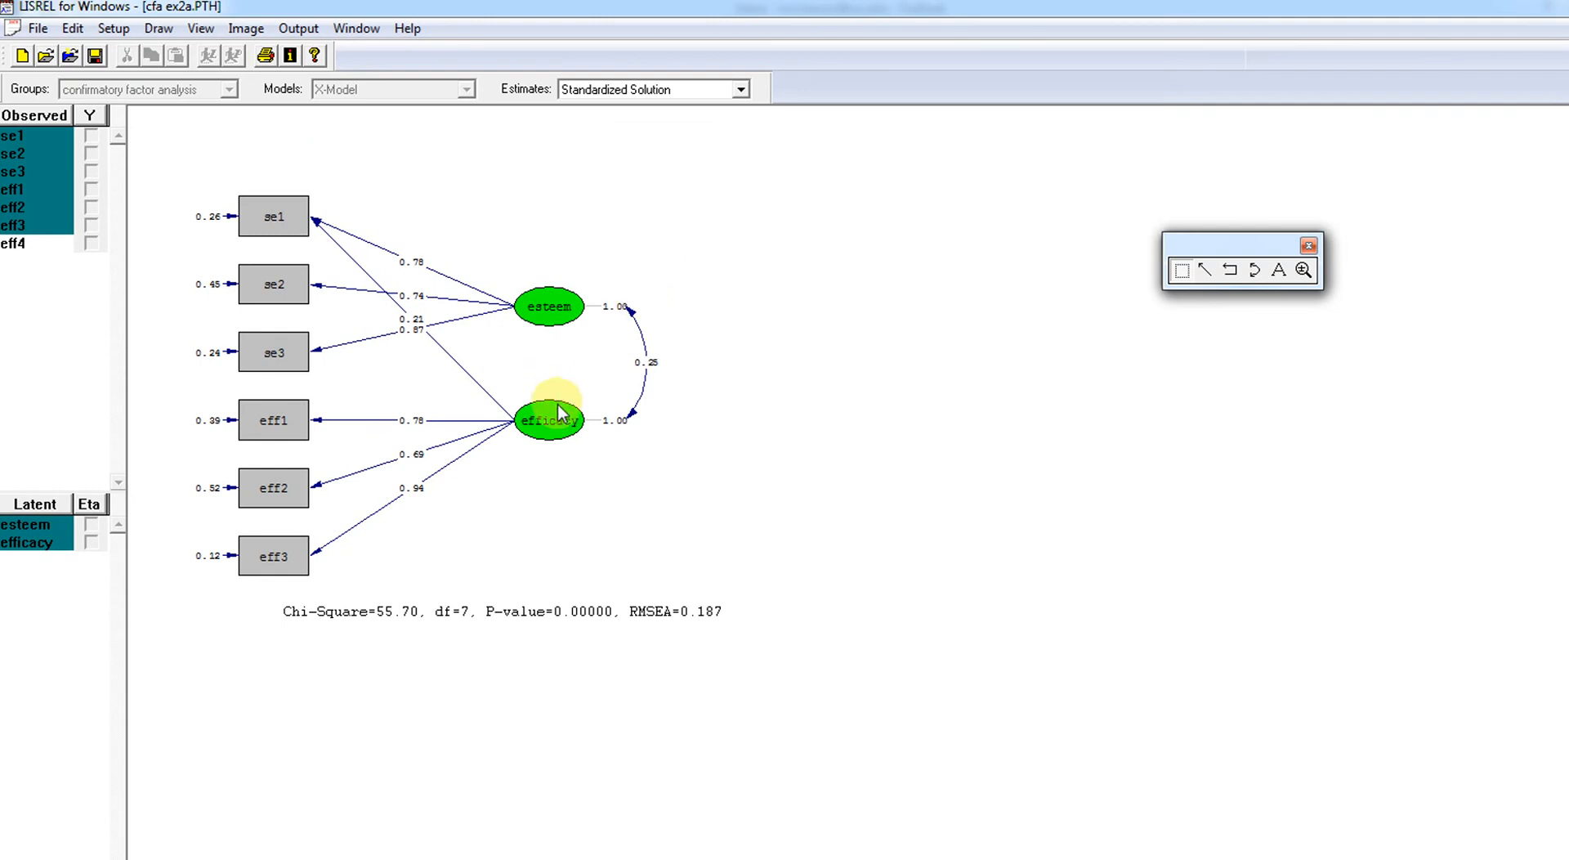
# Step: Spread the esteem and efficacy ellipses apart vertically in the path diagram
pyautogui.moveTo(562, 422); pyautogui.dragTo(572, 474)
pyautogui.moveTo(564, 315); pyautogui.dragTo(564, 271)
pyautogui.click(571, 322)
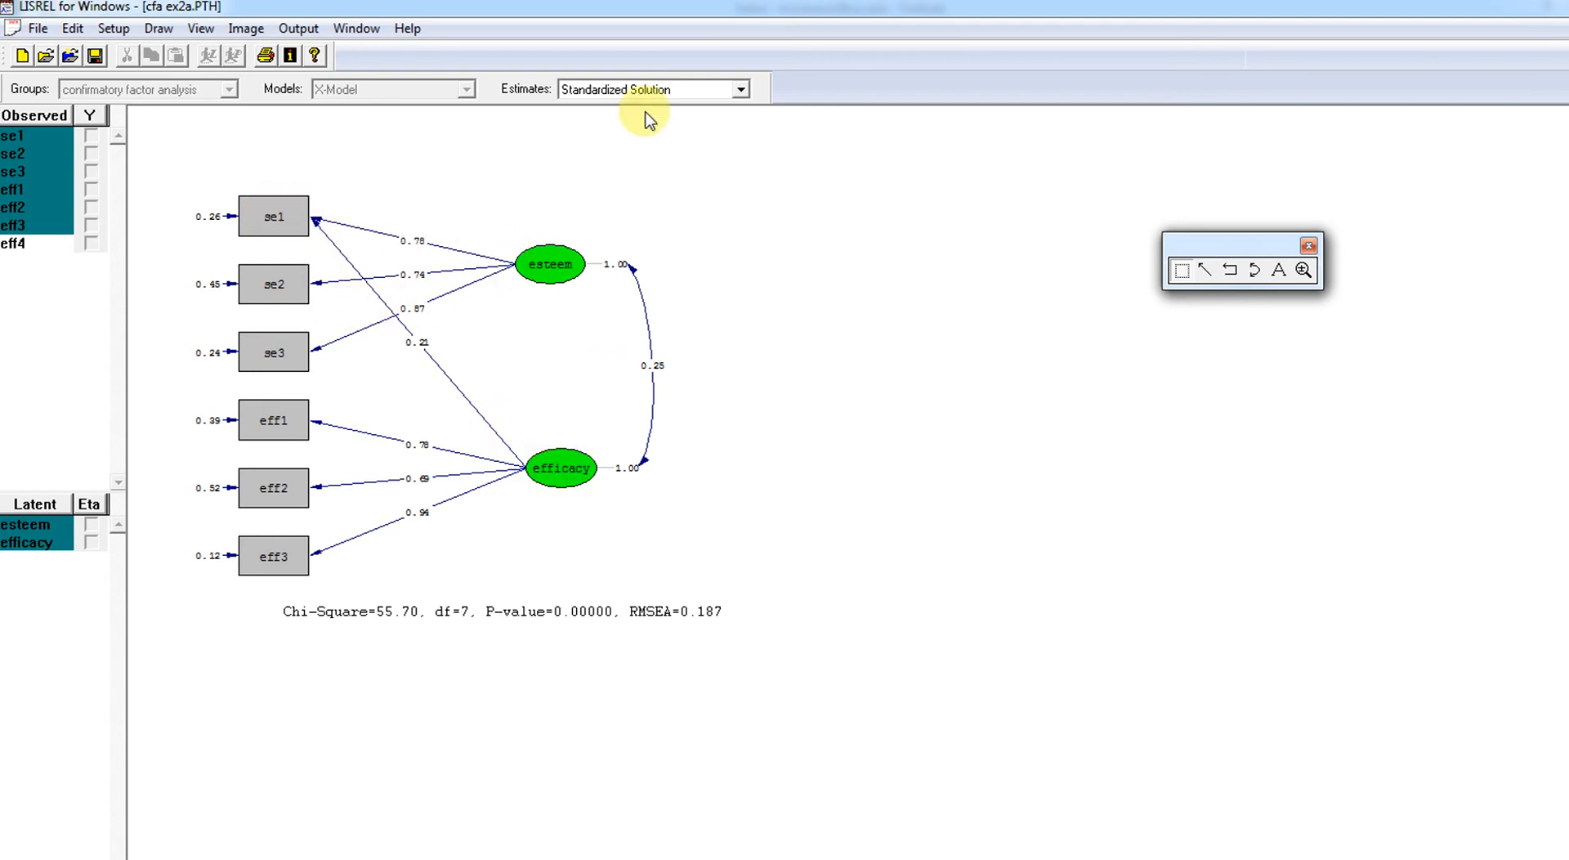
# Step: Display the unstandardized Estimates and the T-values on the path diagram, shifting the efficacy ellipse slightly lower
pyautogui.click(676, 92)
pyautogui.click(676, 109)
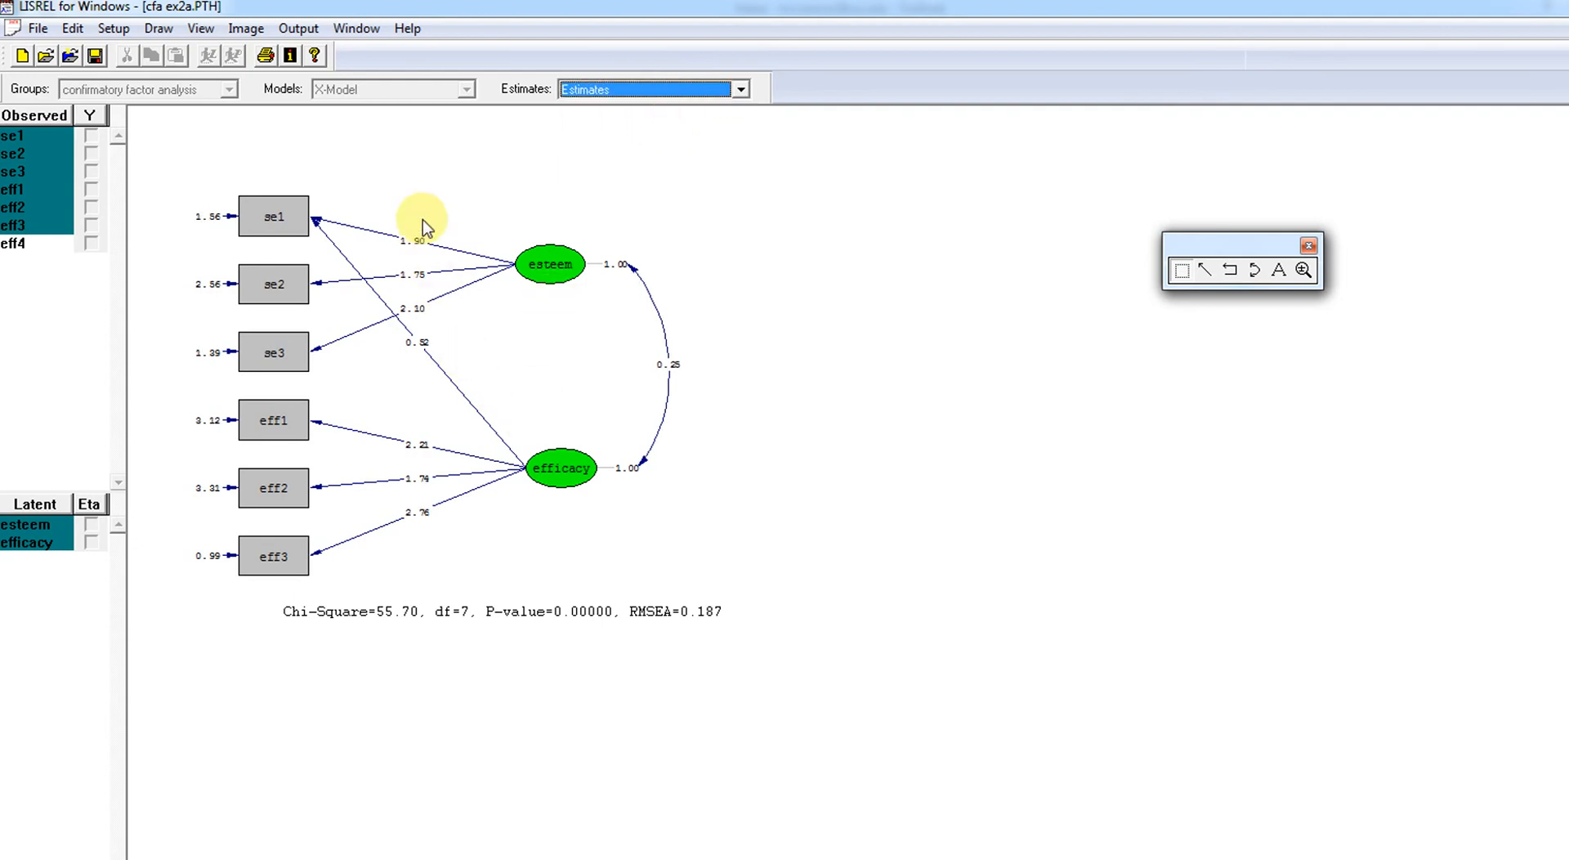
pyautogui.click(587, 95)
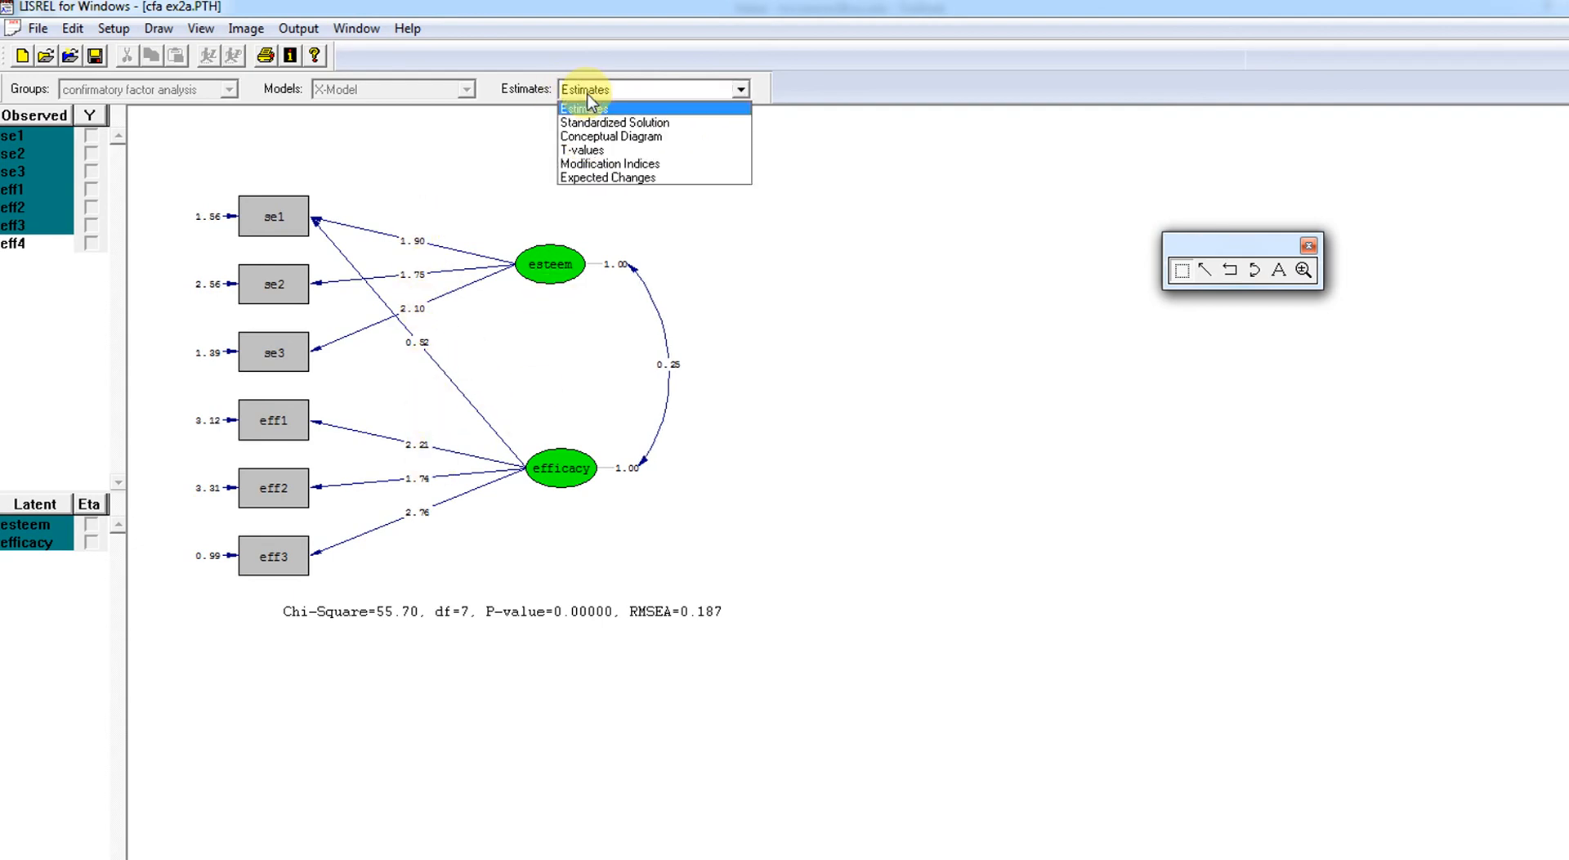
pyautogui.click(602, 151)
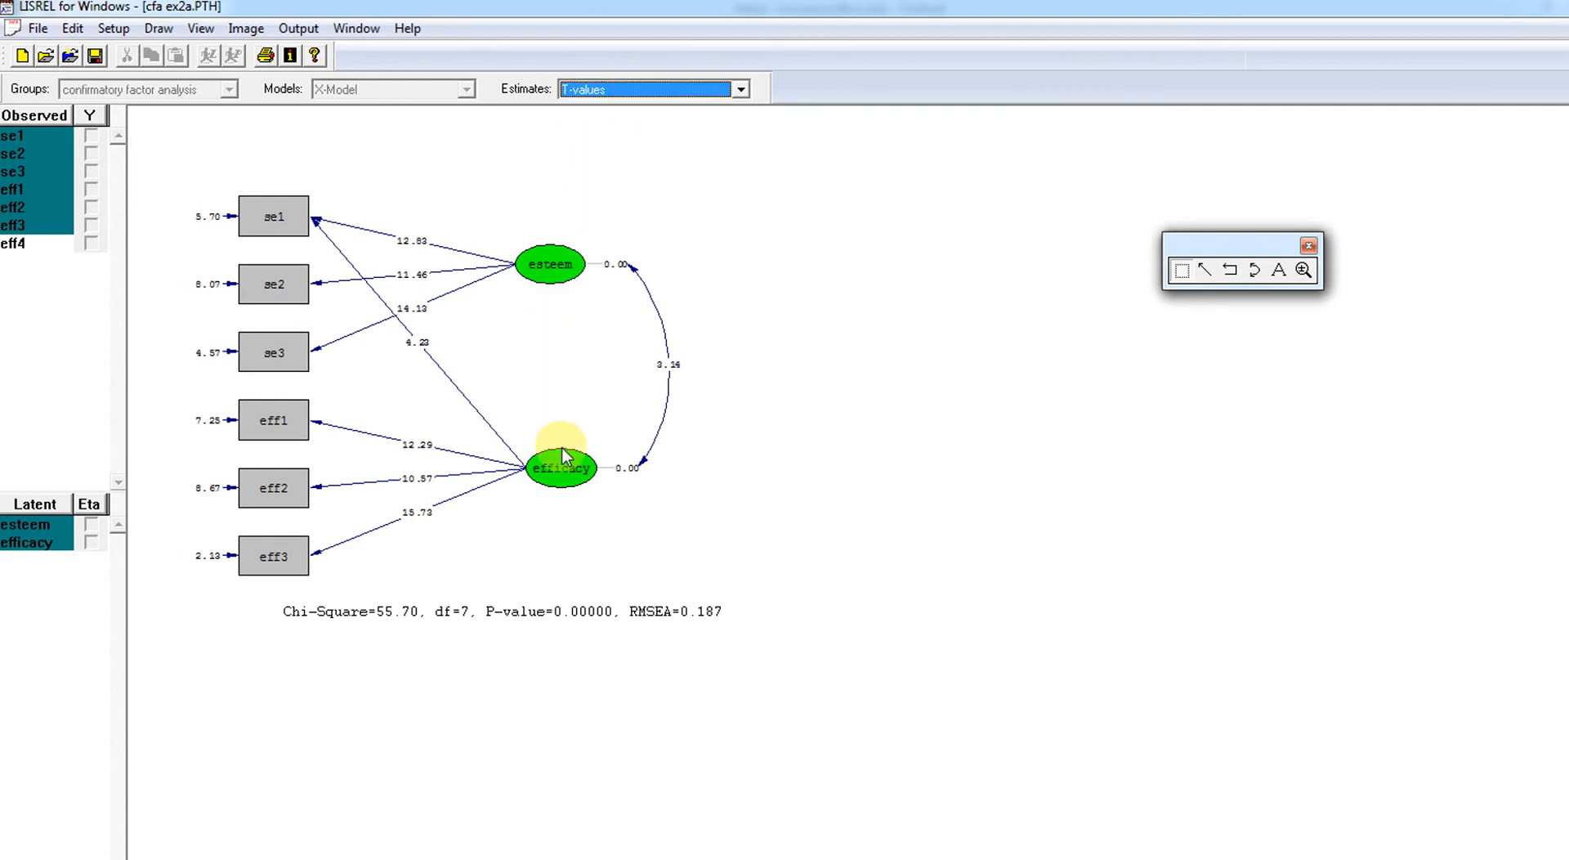
pyautogui.moveTo(563, 454); pyautogui.dragTo(565, 471)
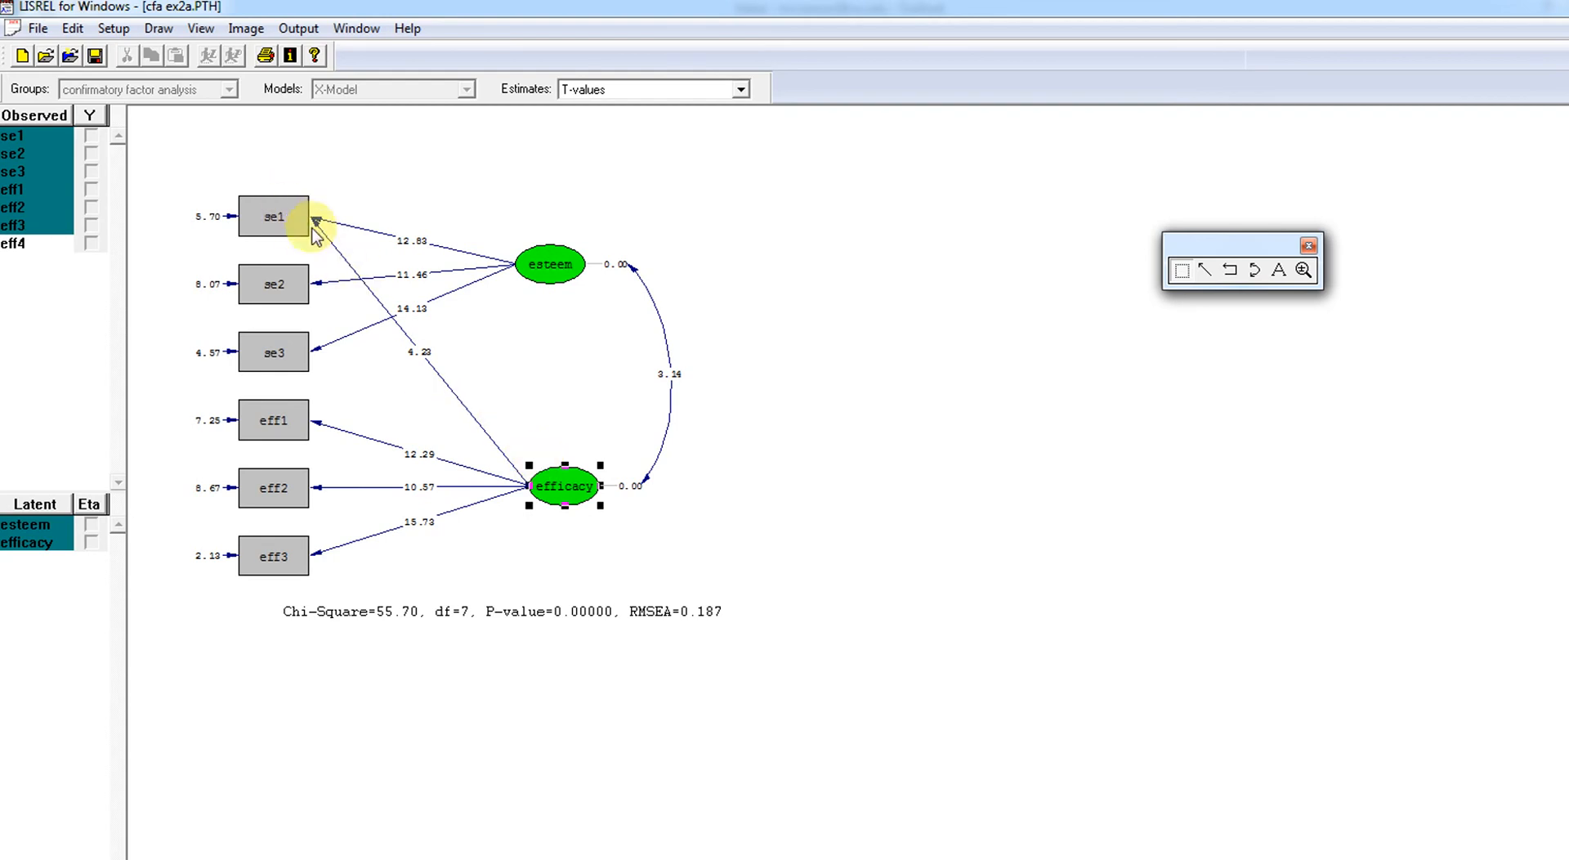
pyautogui.click(821, 370)
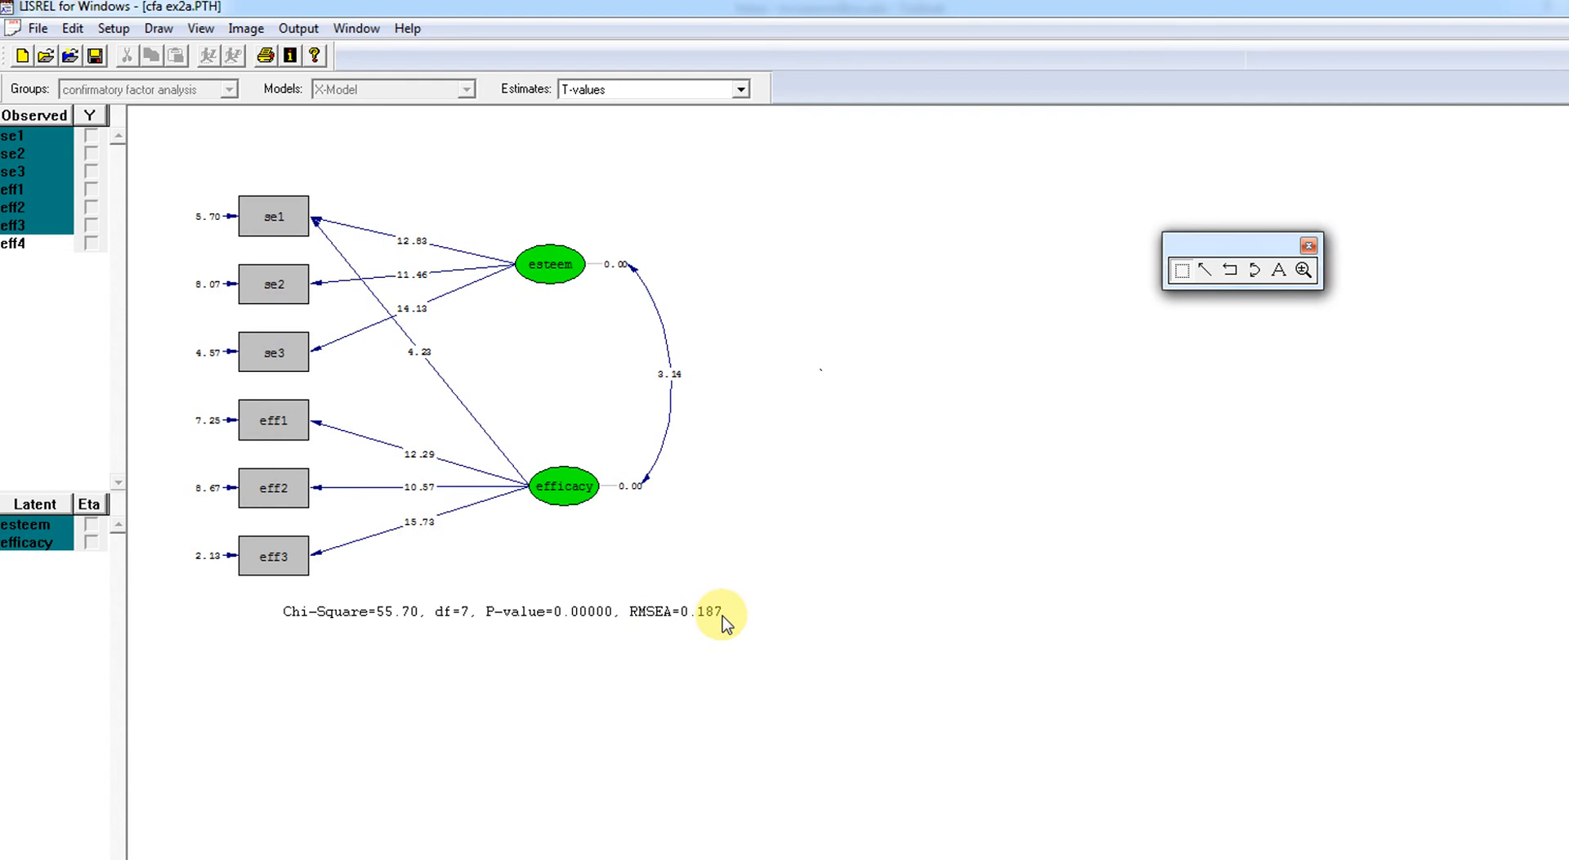
# Step: Show the Standardized Solution on the path diagram, and close the diagram without saving its changes
pyautogui.click(719, 98)
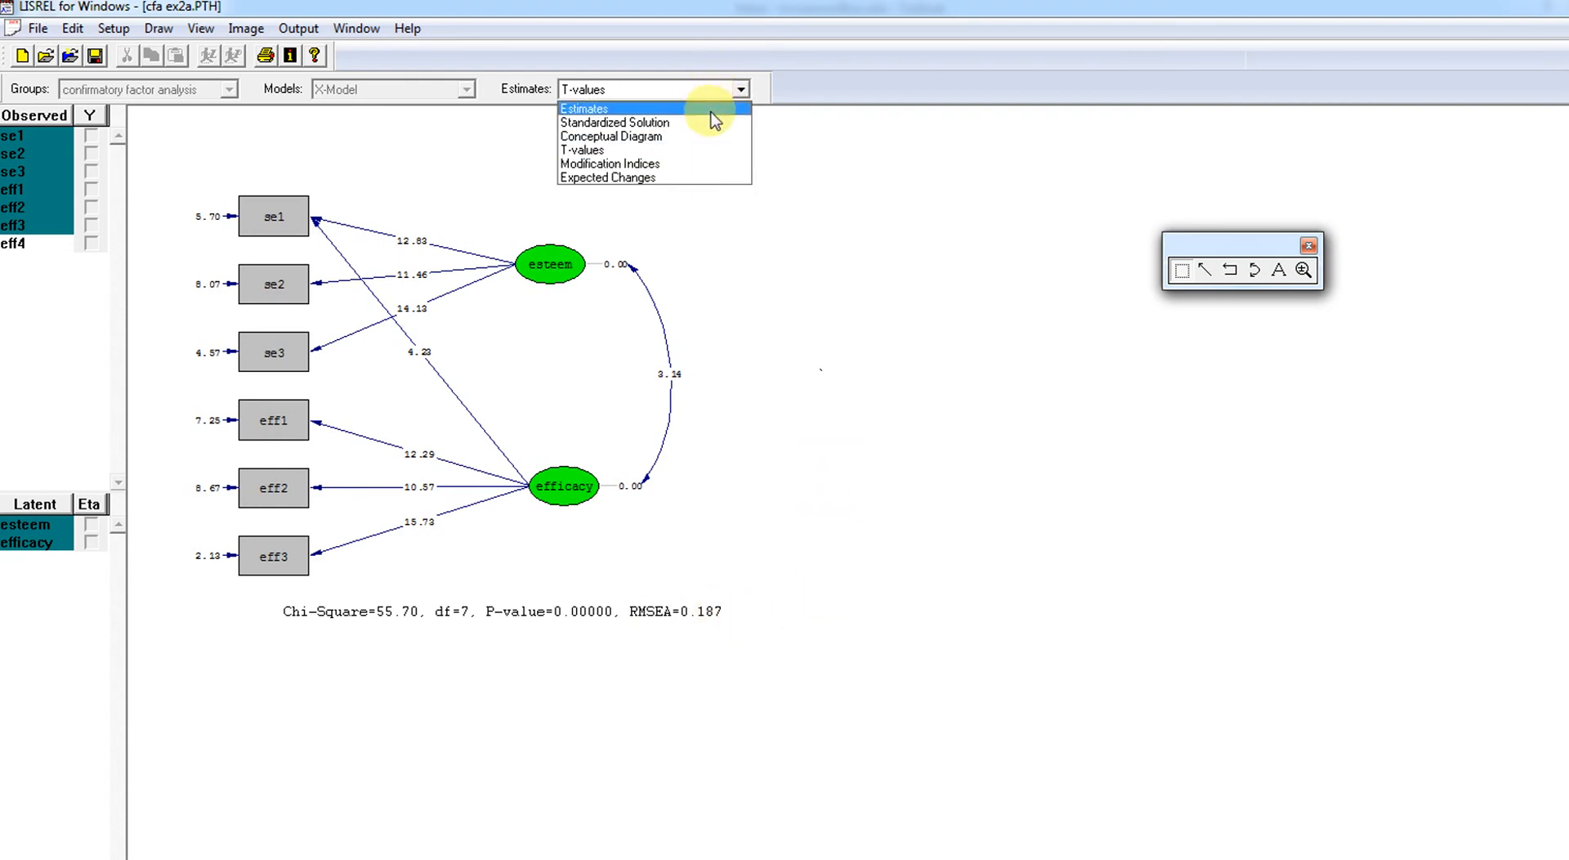
pyautogui.click(714, 123)
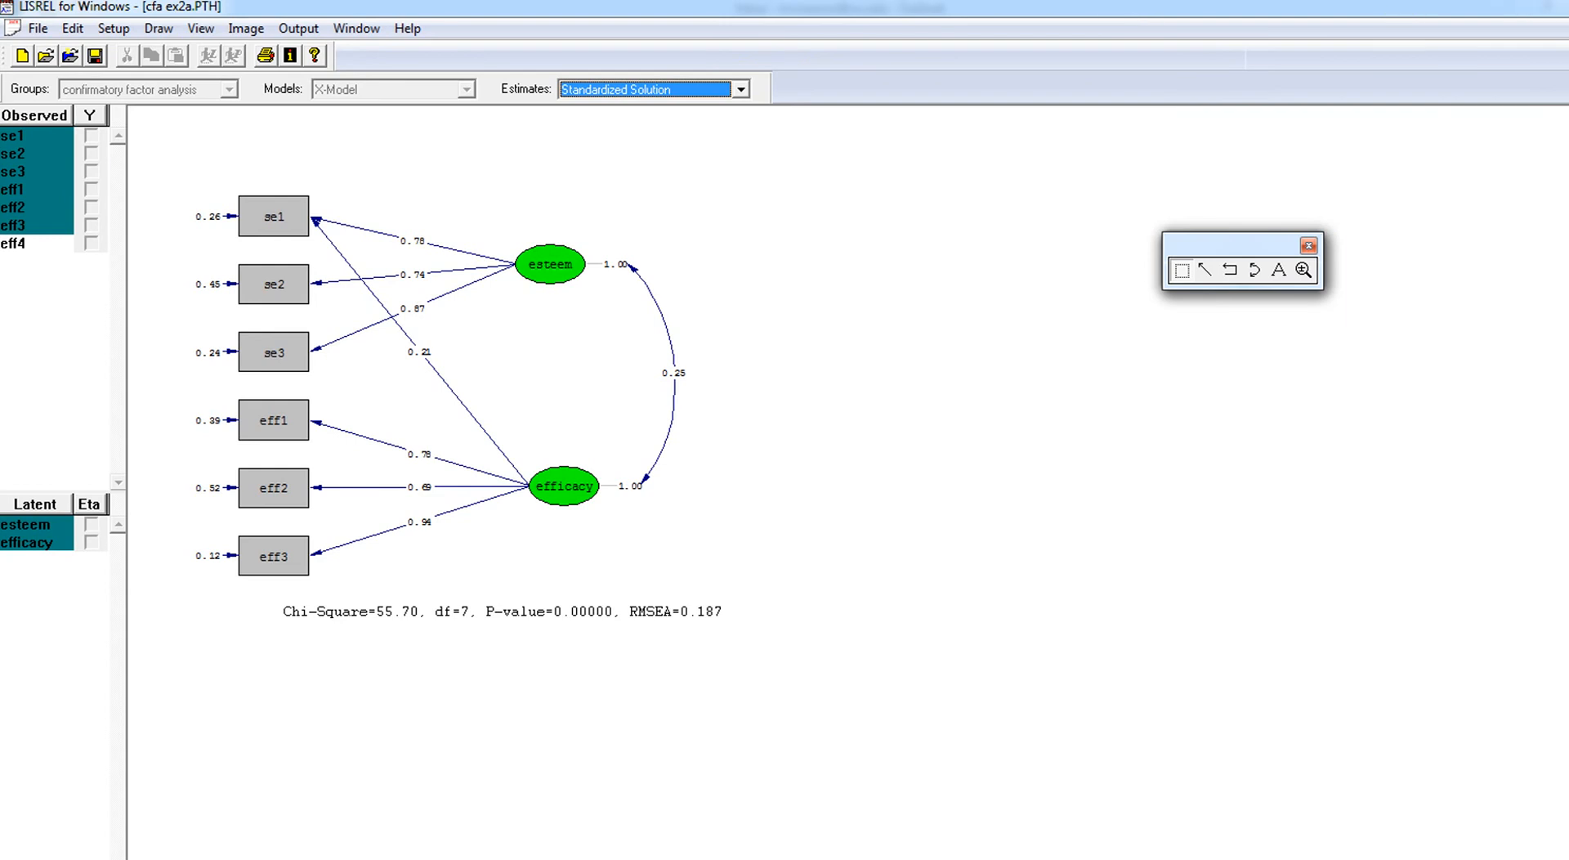
pyautogui.hotkey('ctrl', 'F4')
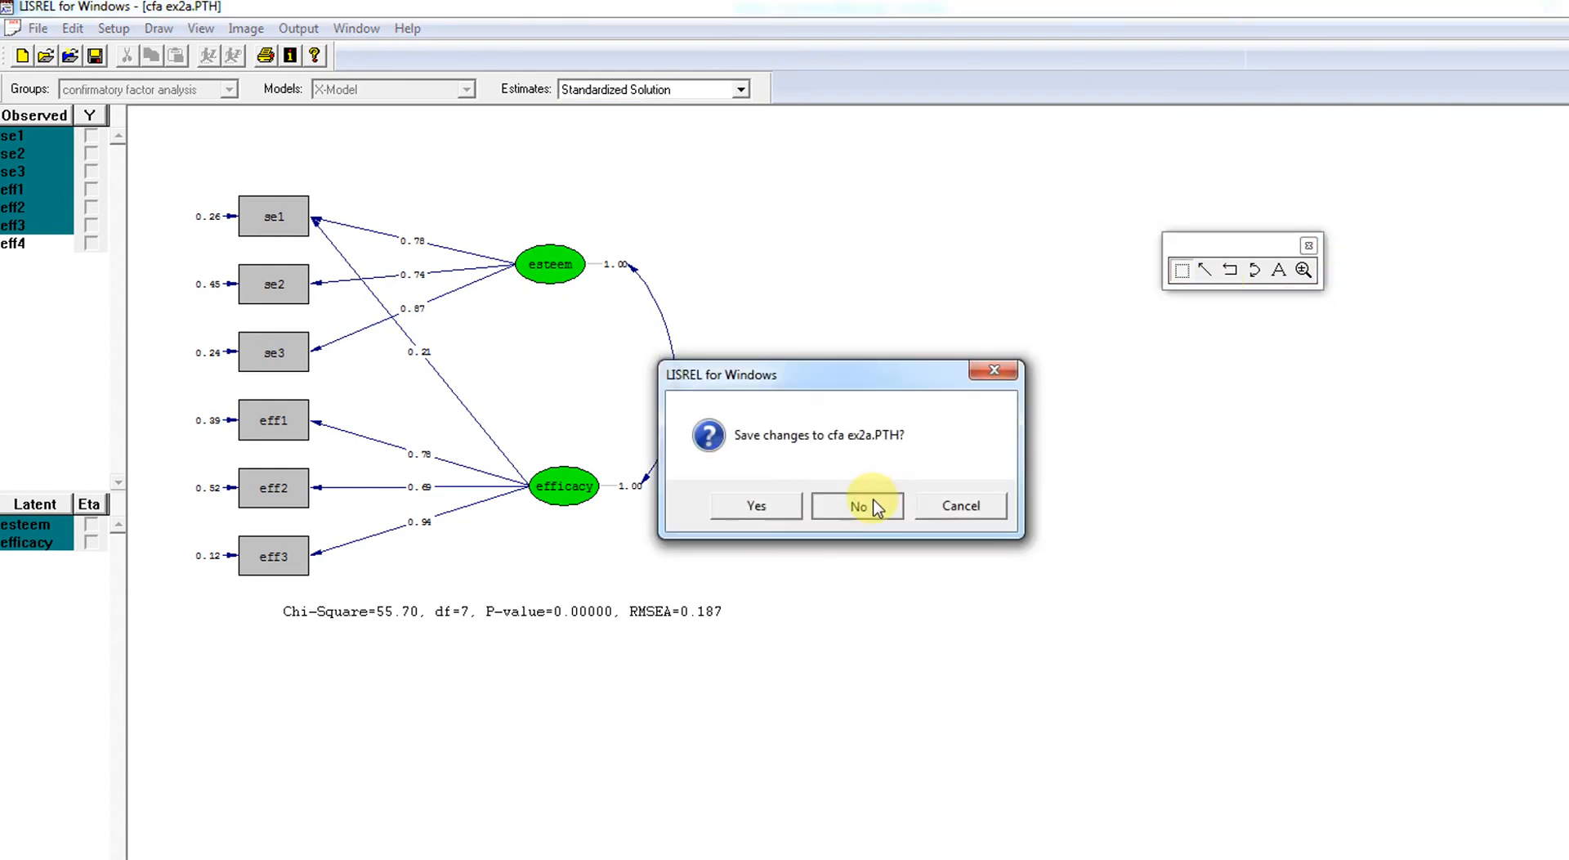
pyautogui.click(875, 504)
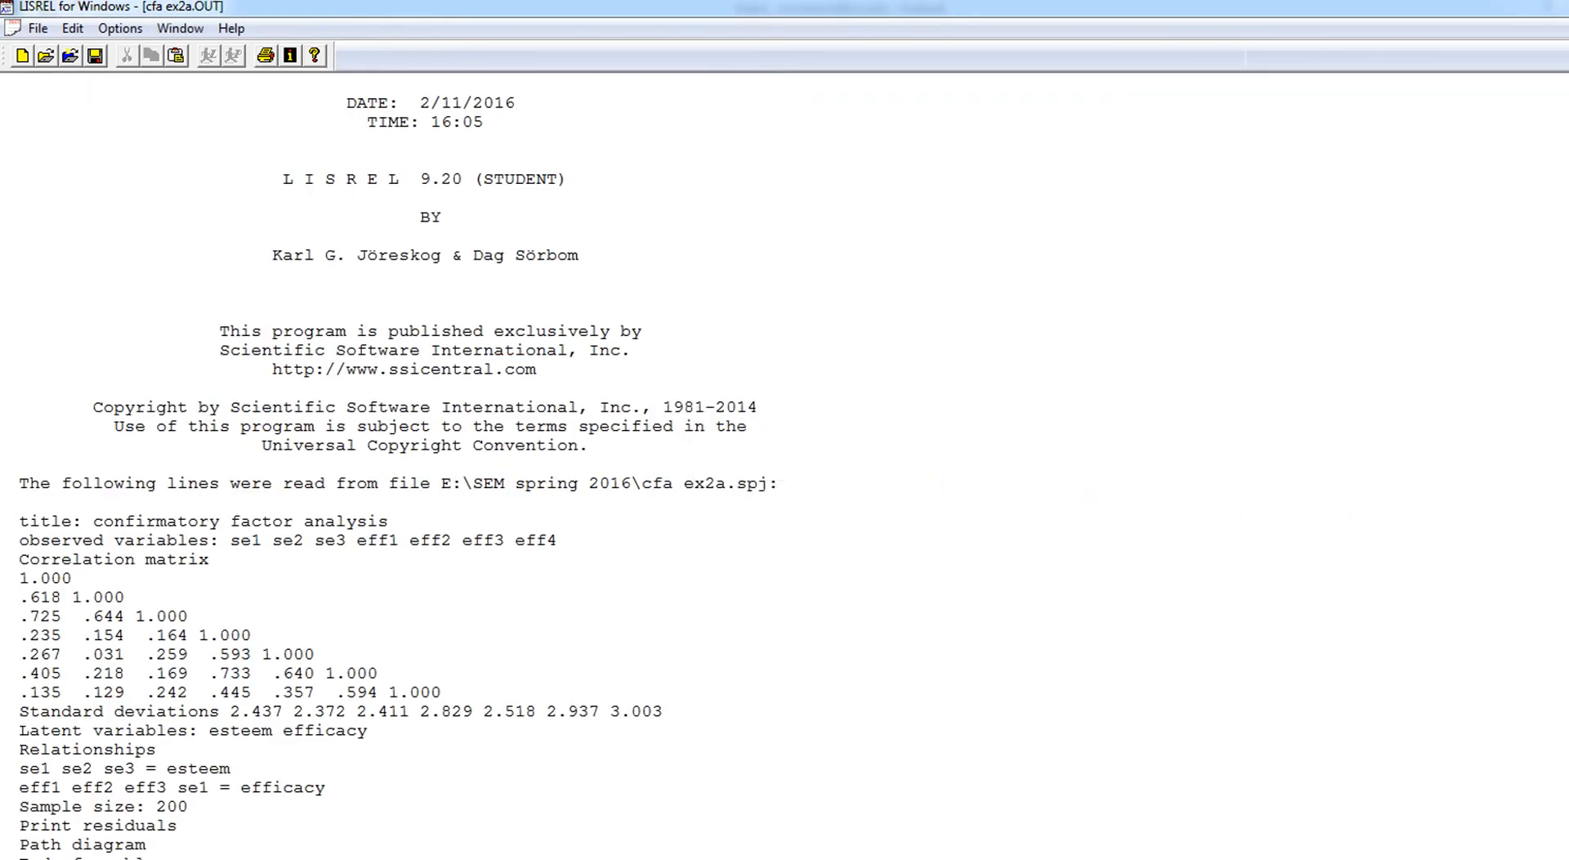
# Step: Review the measurement equations and goodness-of-fit statistics, highlighting the RMSEA line and the NFI, NNFI and CFI values
pyautogui.scroll(-20, 393, 476)
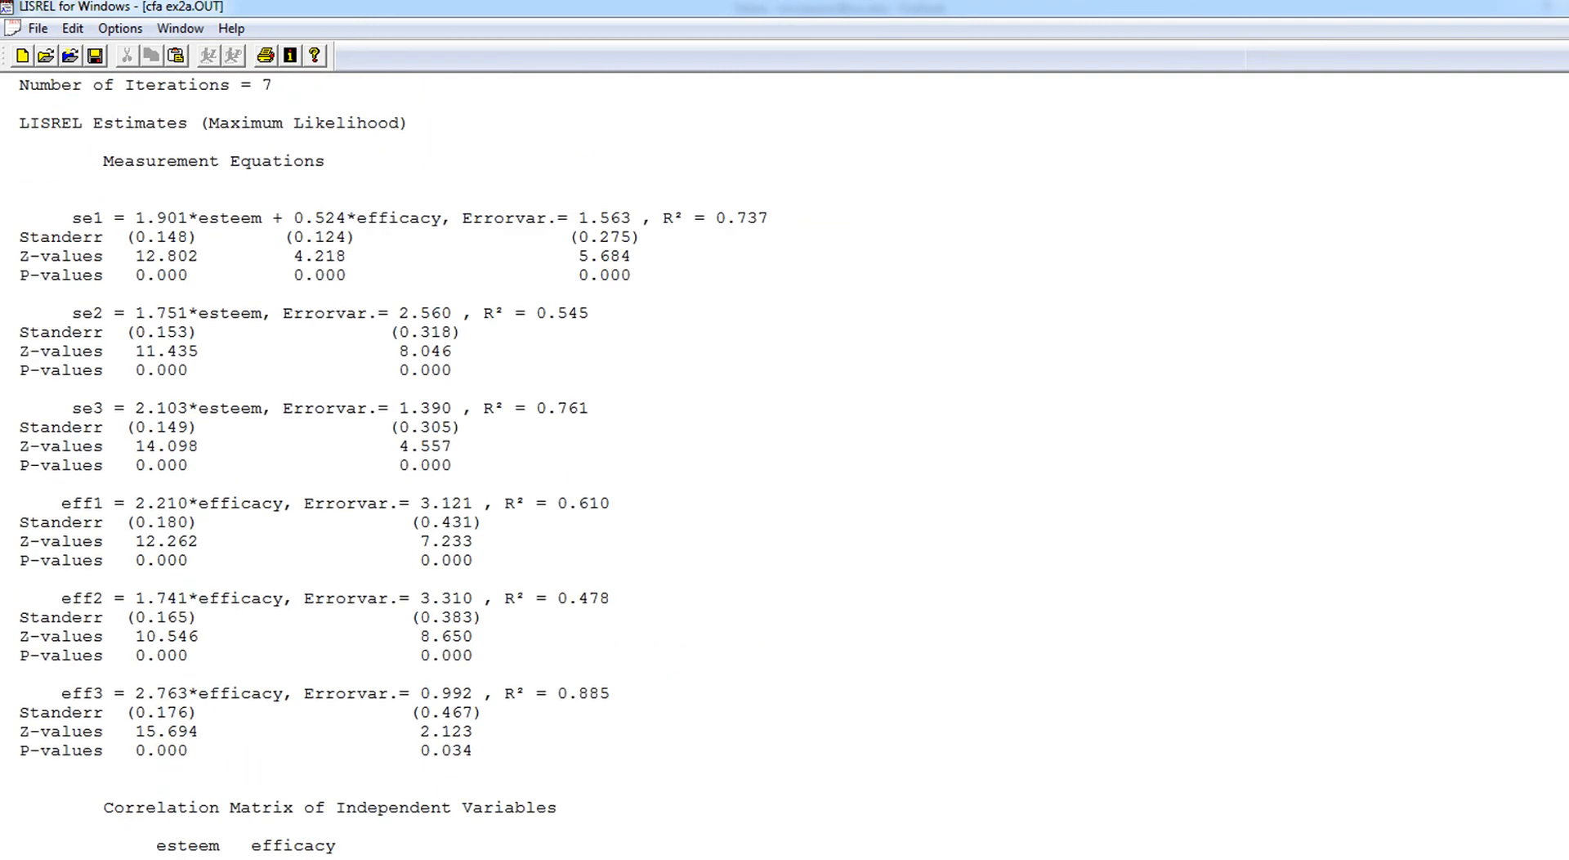
pyautogui.scroll(-1, 393, 476)
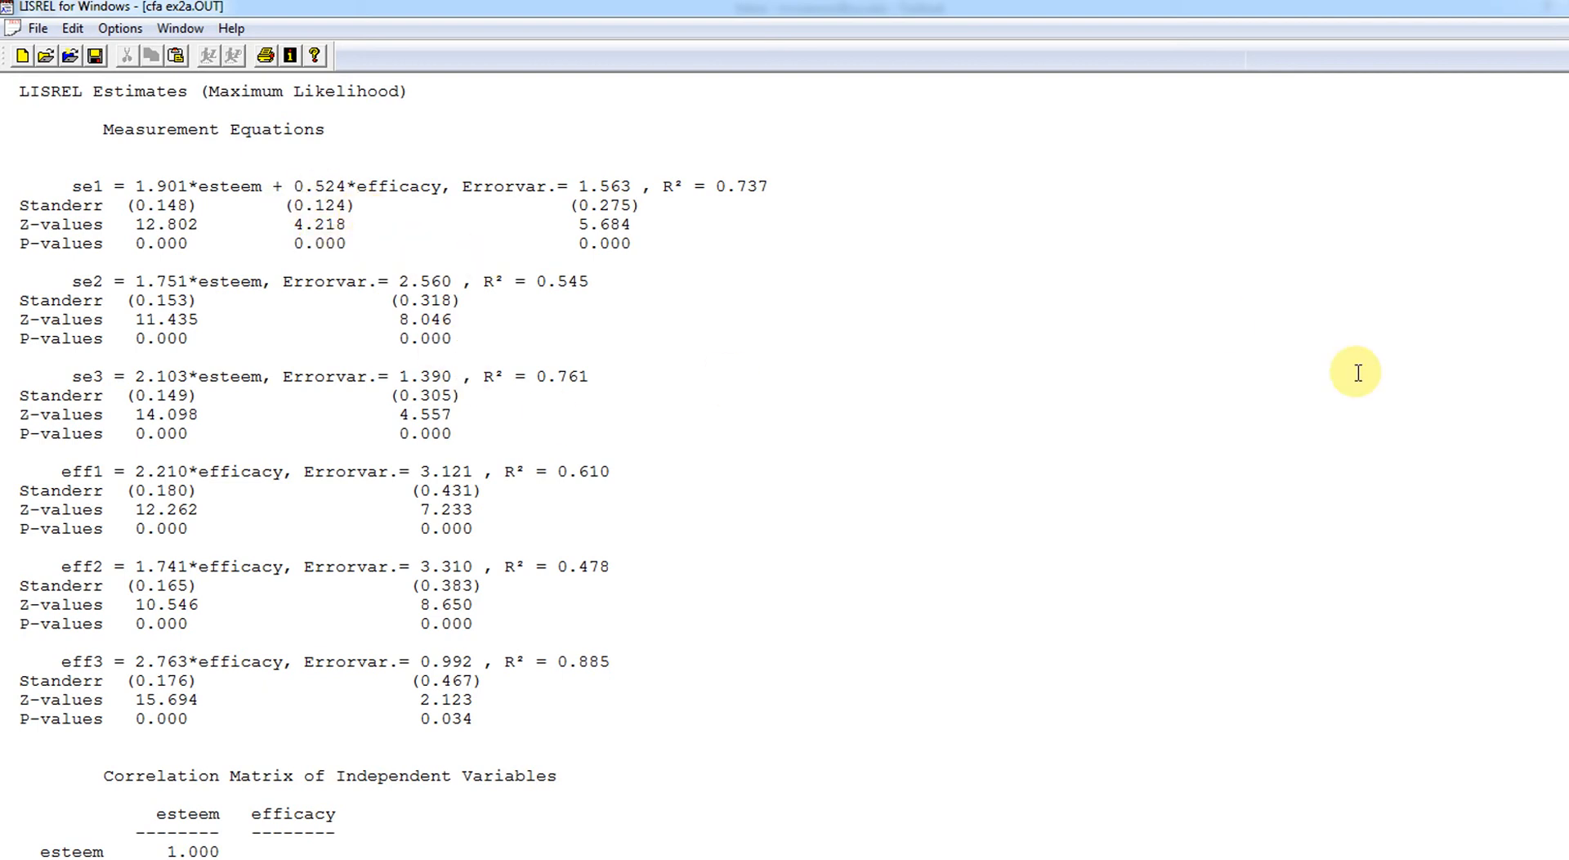
pyautogui.scroll(-20, 398, 467)
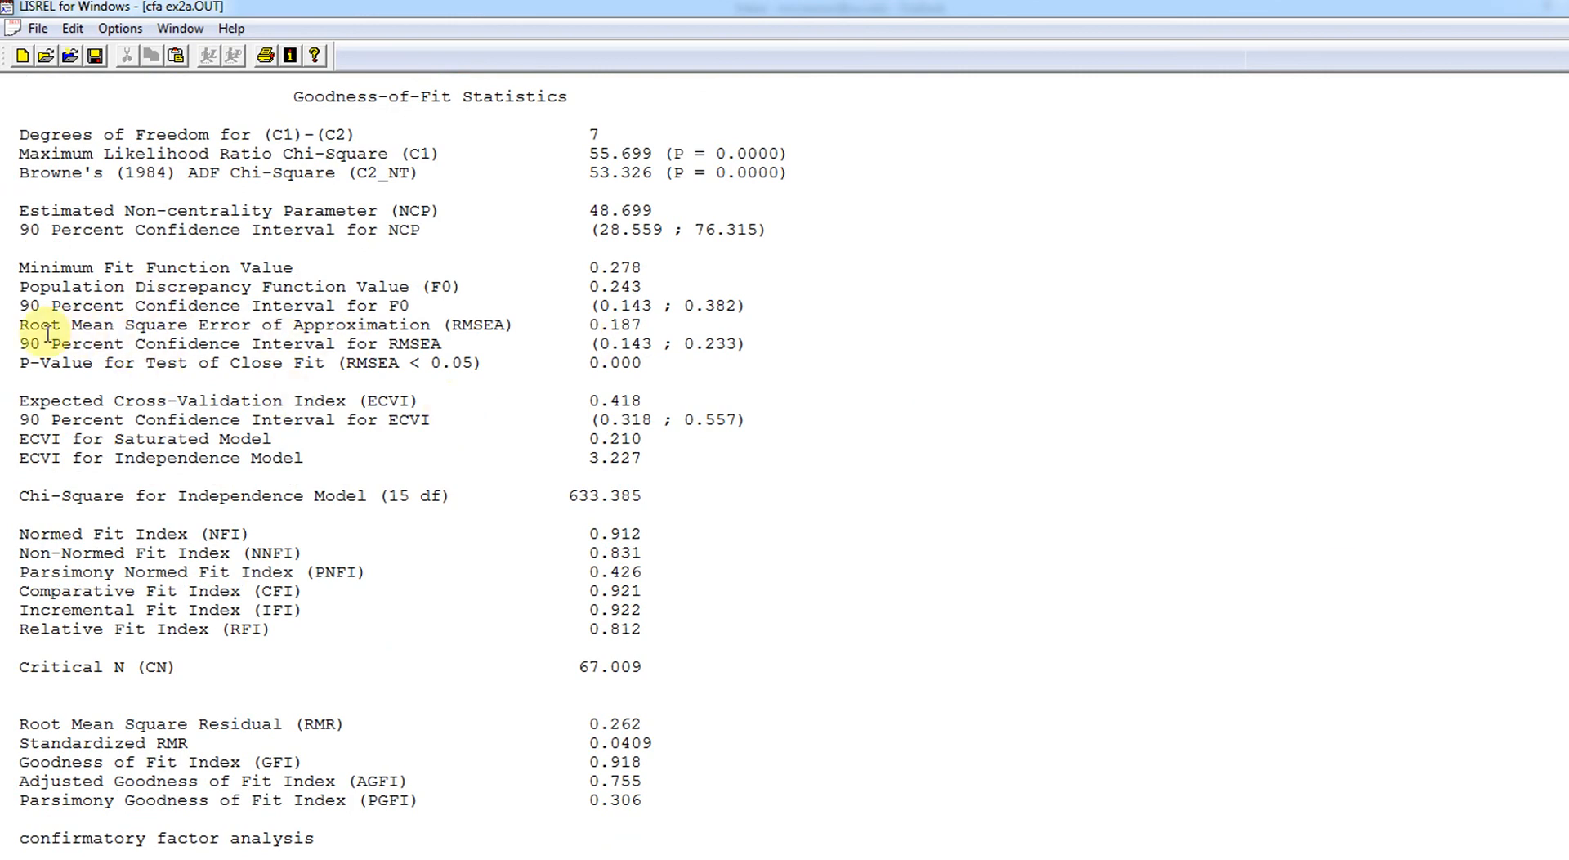
pyautogui.moveTo(16, 327); pyautogui.dragTo(588, 325)
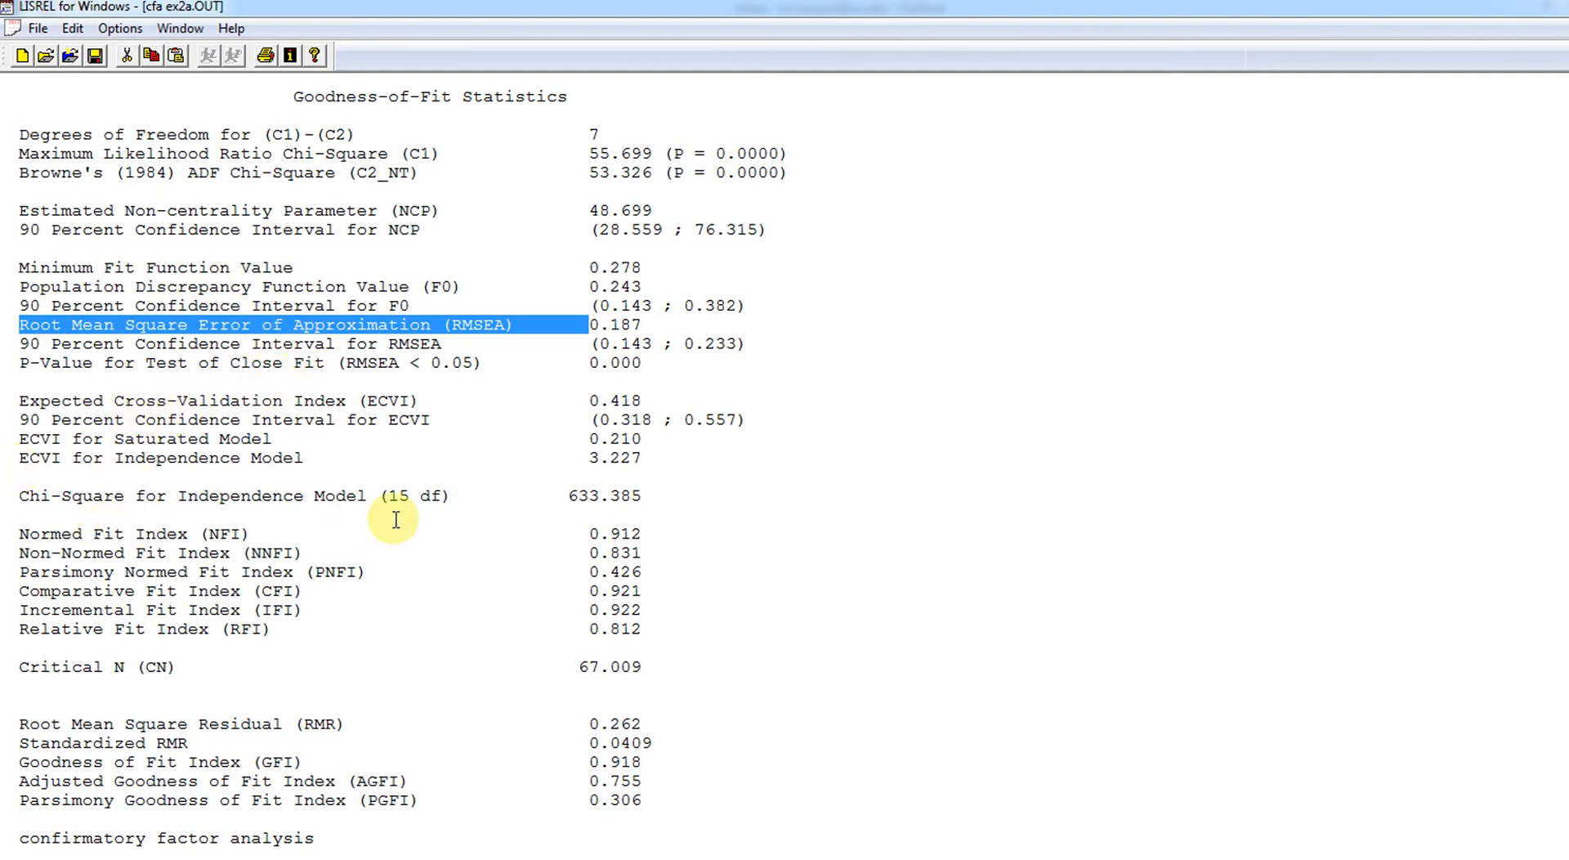
pyautogui.moveTo(578, 533); pyautogui.dragTo(654, 535)
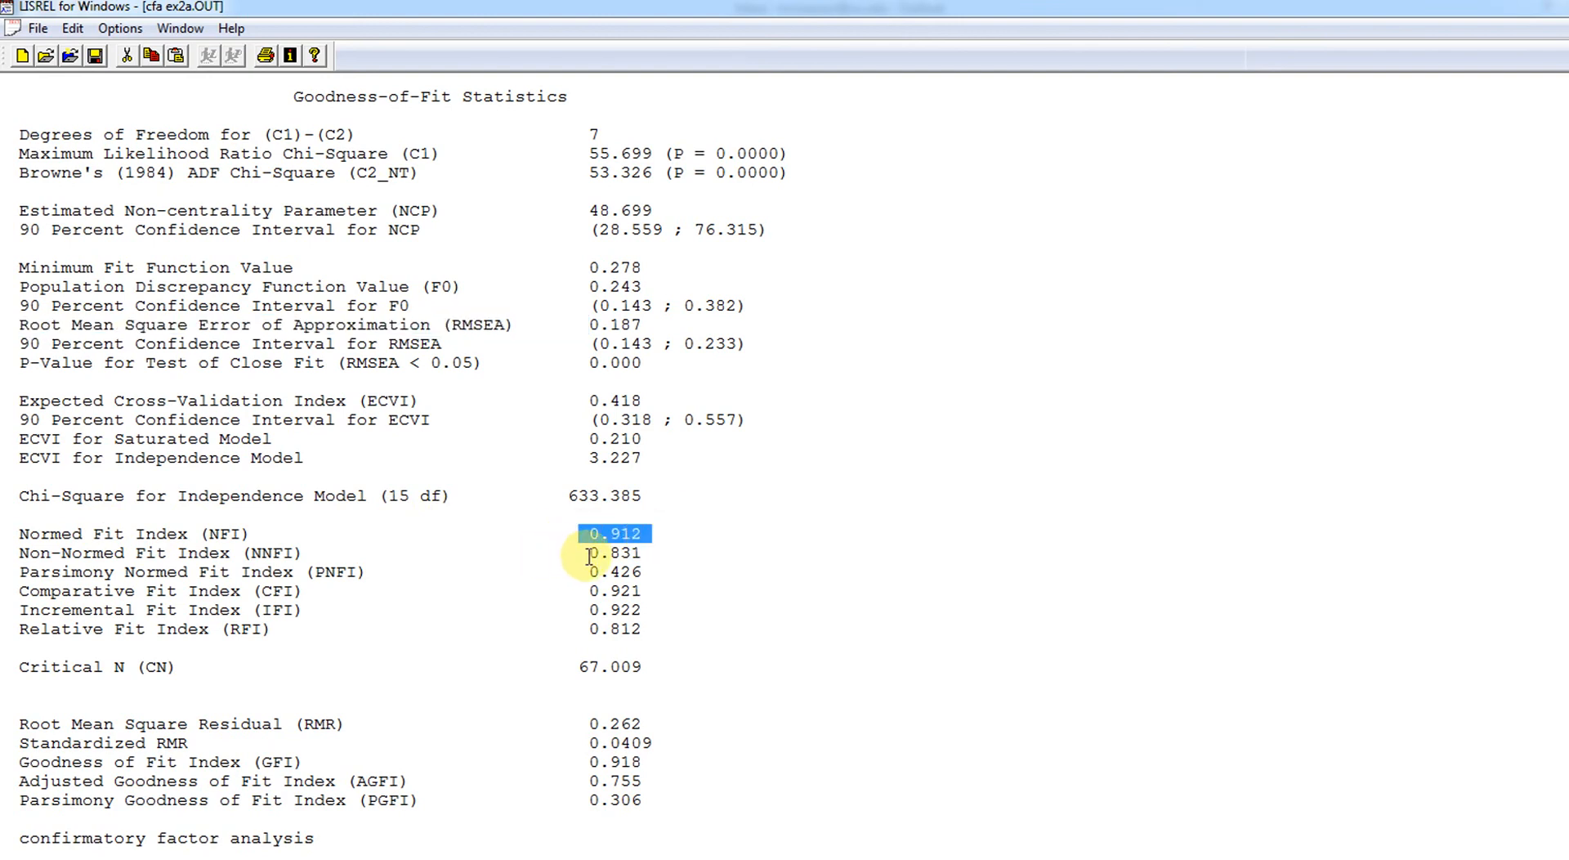
pyautogui.moveTo(593, 553); pyautogui.dragTo(652, 550)
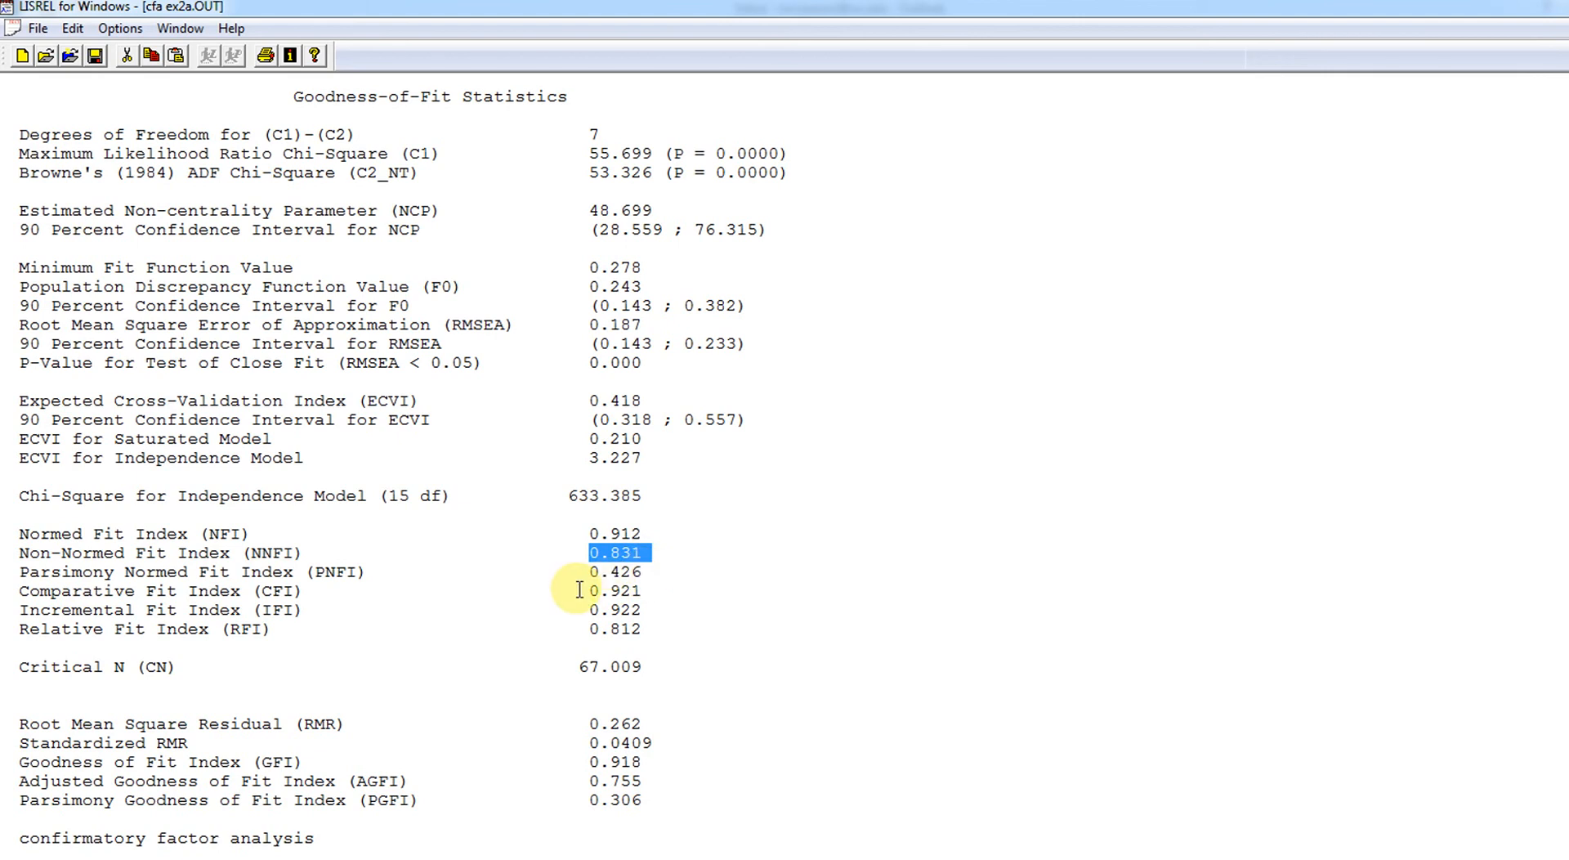
pyautogui.moveTo(586, 591); pyautogui.dragTo(639, 587)
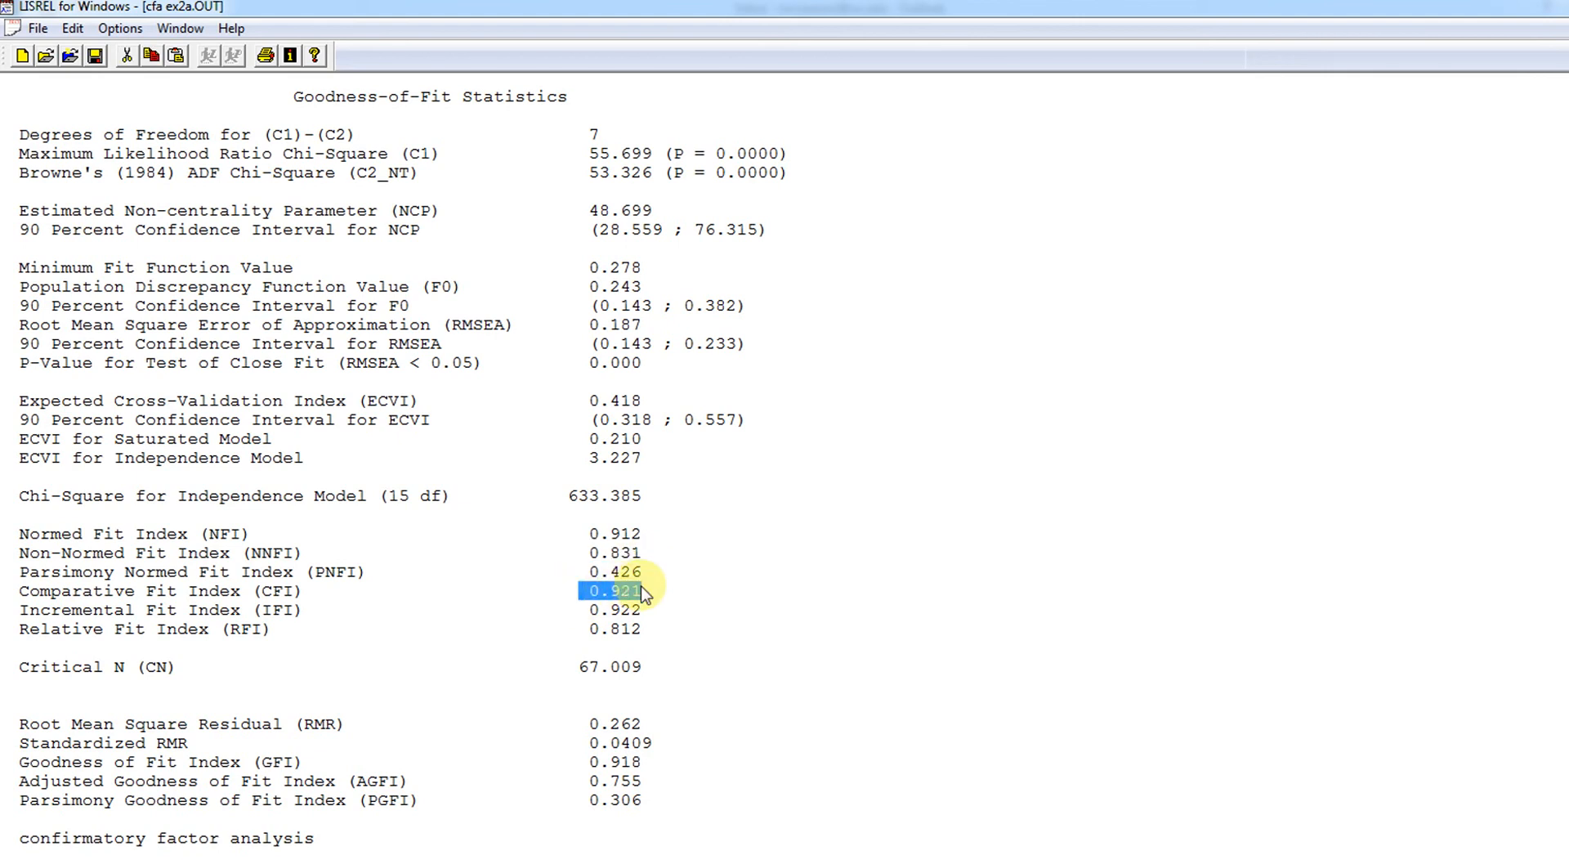
# Step: Highlight the Standardized RMR, Goodness of Fit Index and Adjusted Goodness of Fit Index values in the fit statistics
pyautogui.scroll(-2, 1241, 546)
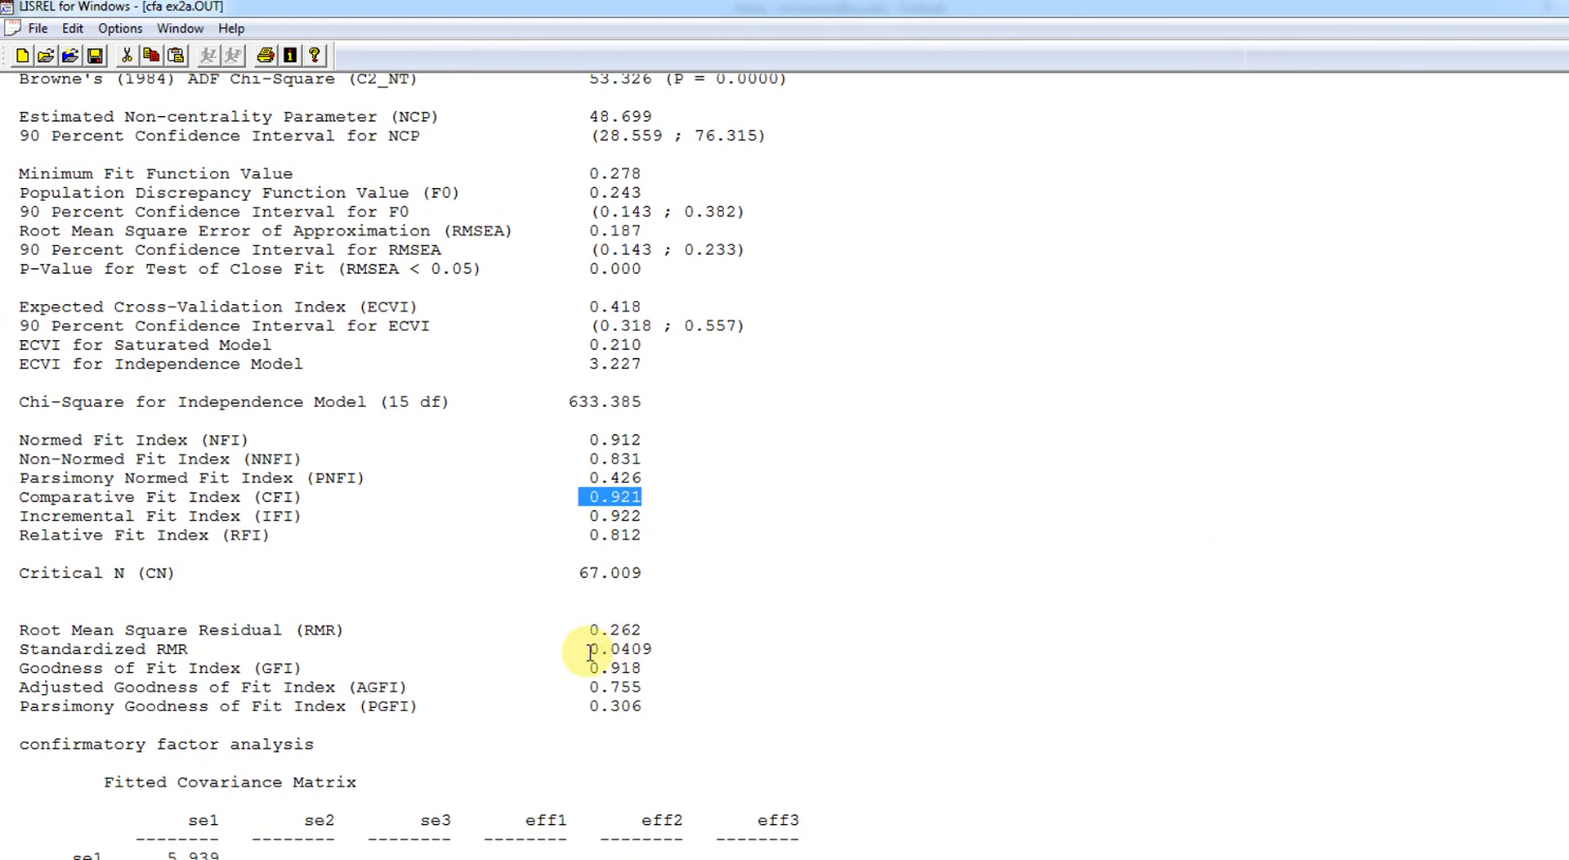
pyautogui.moveTo(584, 651); pyautogui.dragTo(658, 649)
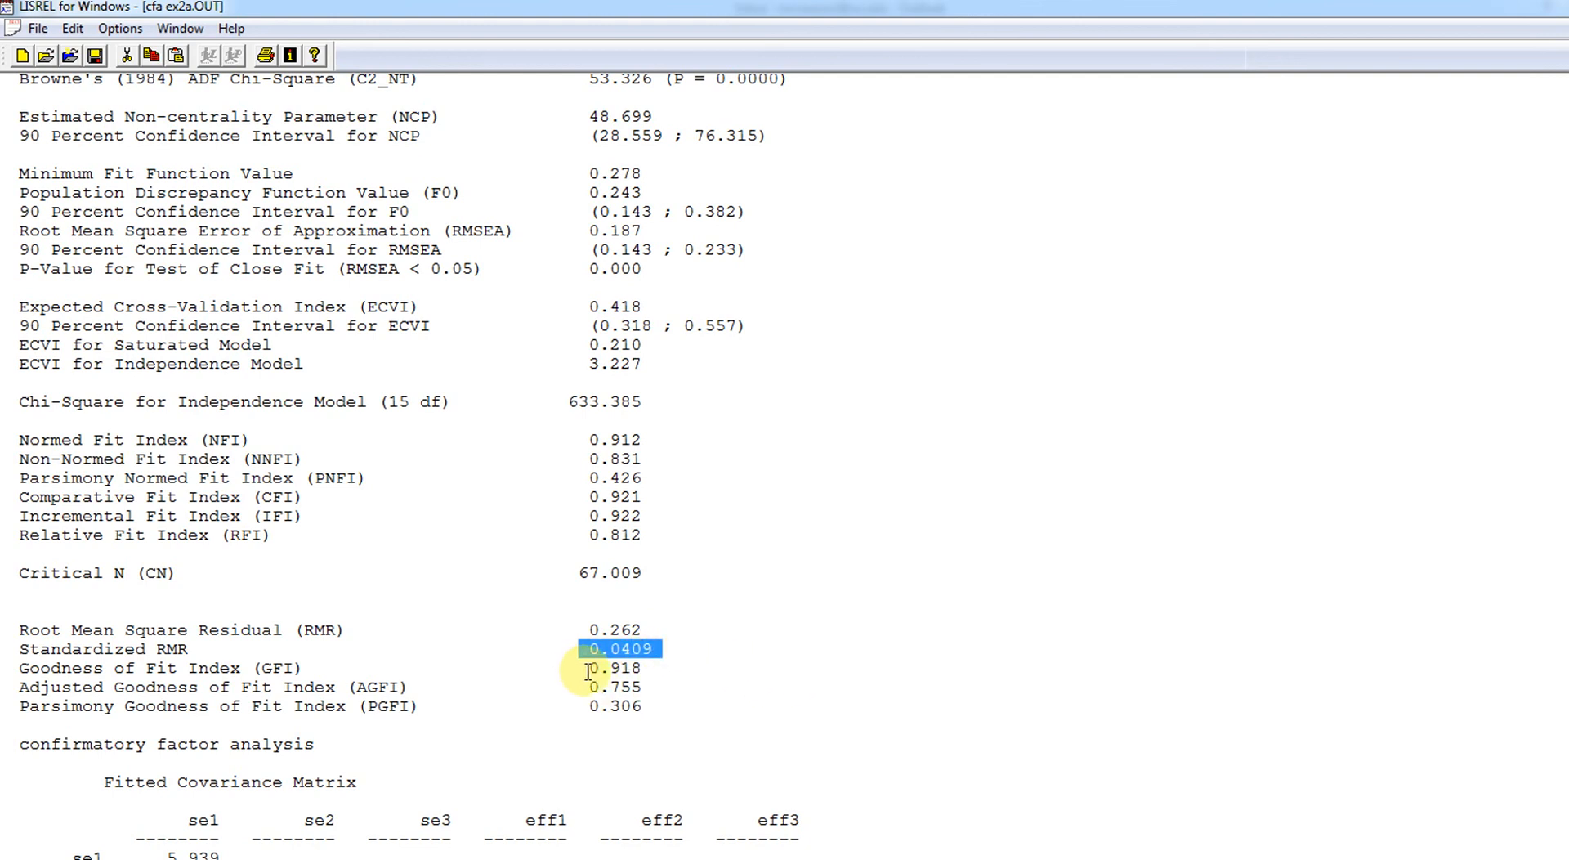
pyautogui.moveTo(590, 668); pyautogui.dragTo(628, 668)
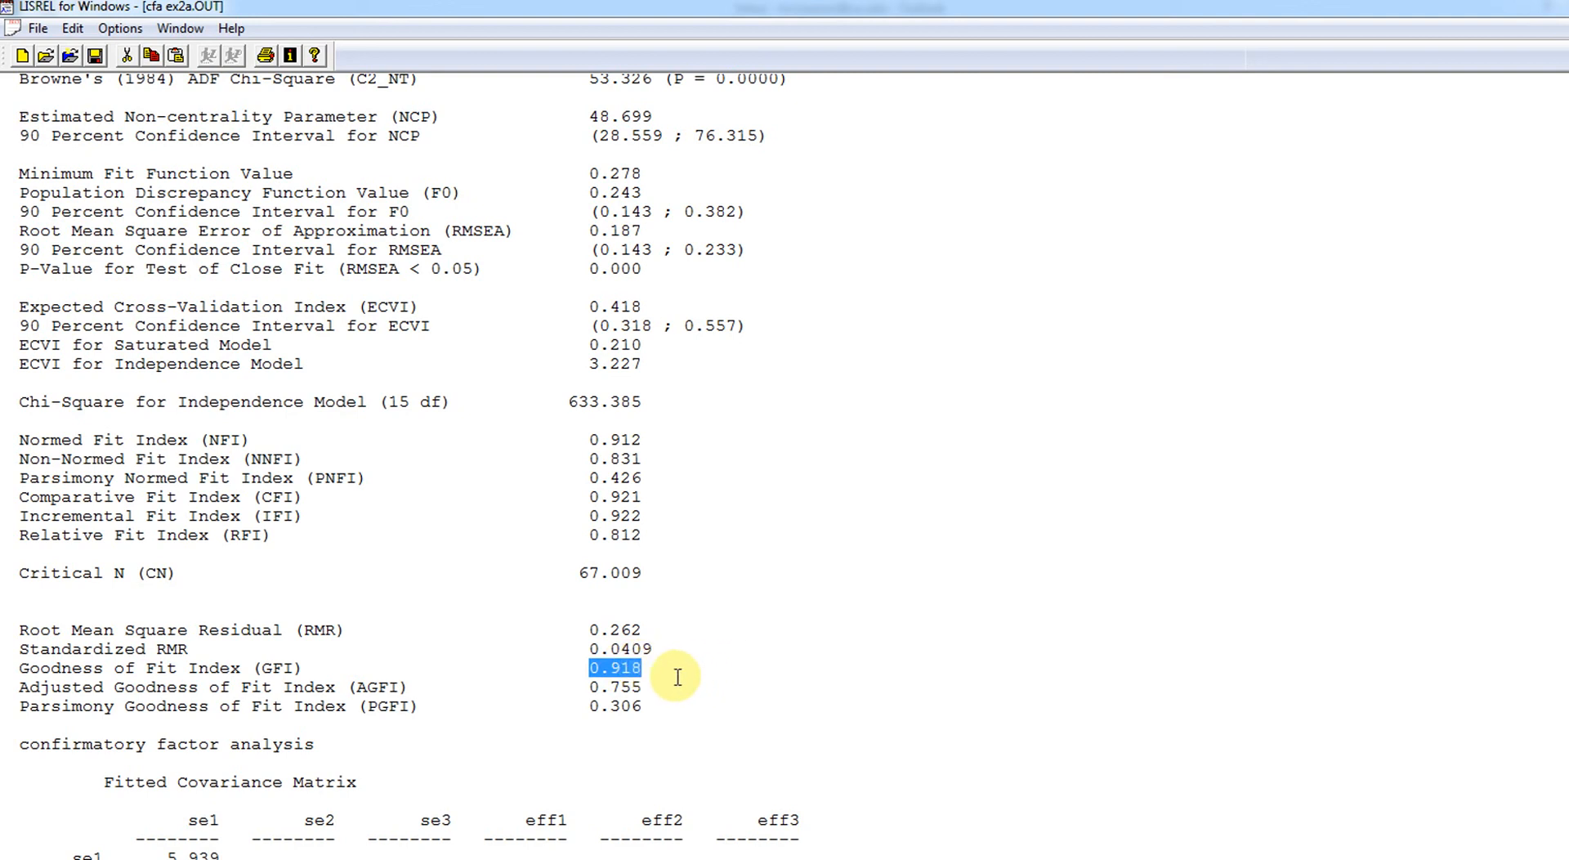
pyautogui.click(581, 685)
pyautogui.moveTo(581, 685); pyautogui.dragTo(652, 690)
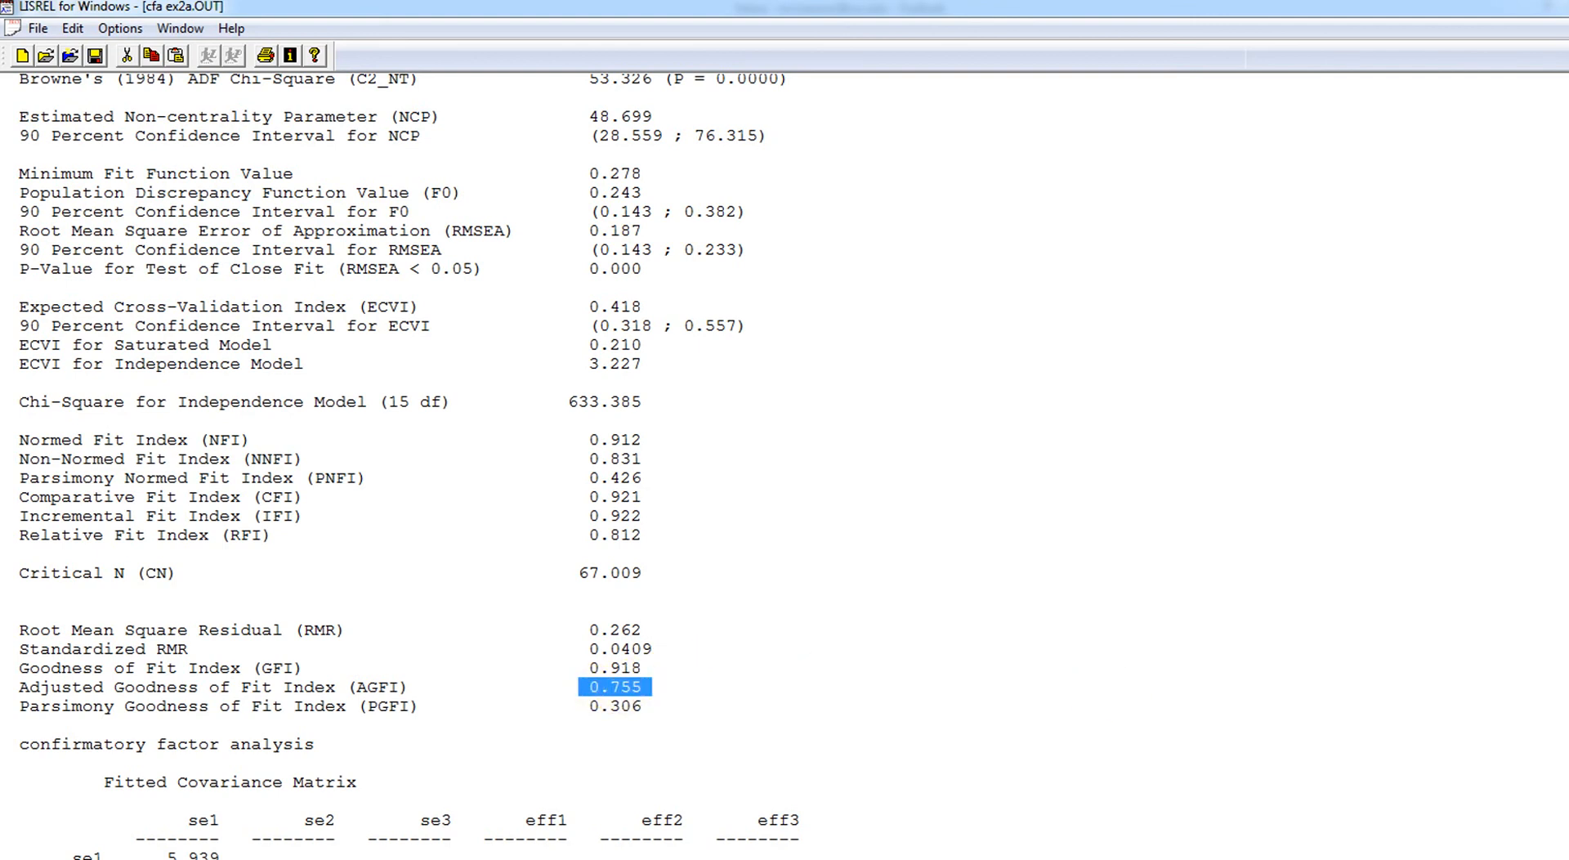
# Step: Examine the revised model's fitted covariance matrix, residuals and suggested error covariances through the end of the output
pyautogui.scroll(-6, 409, 457)
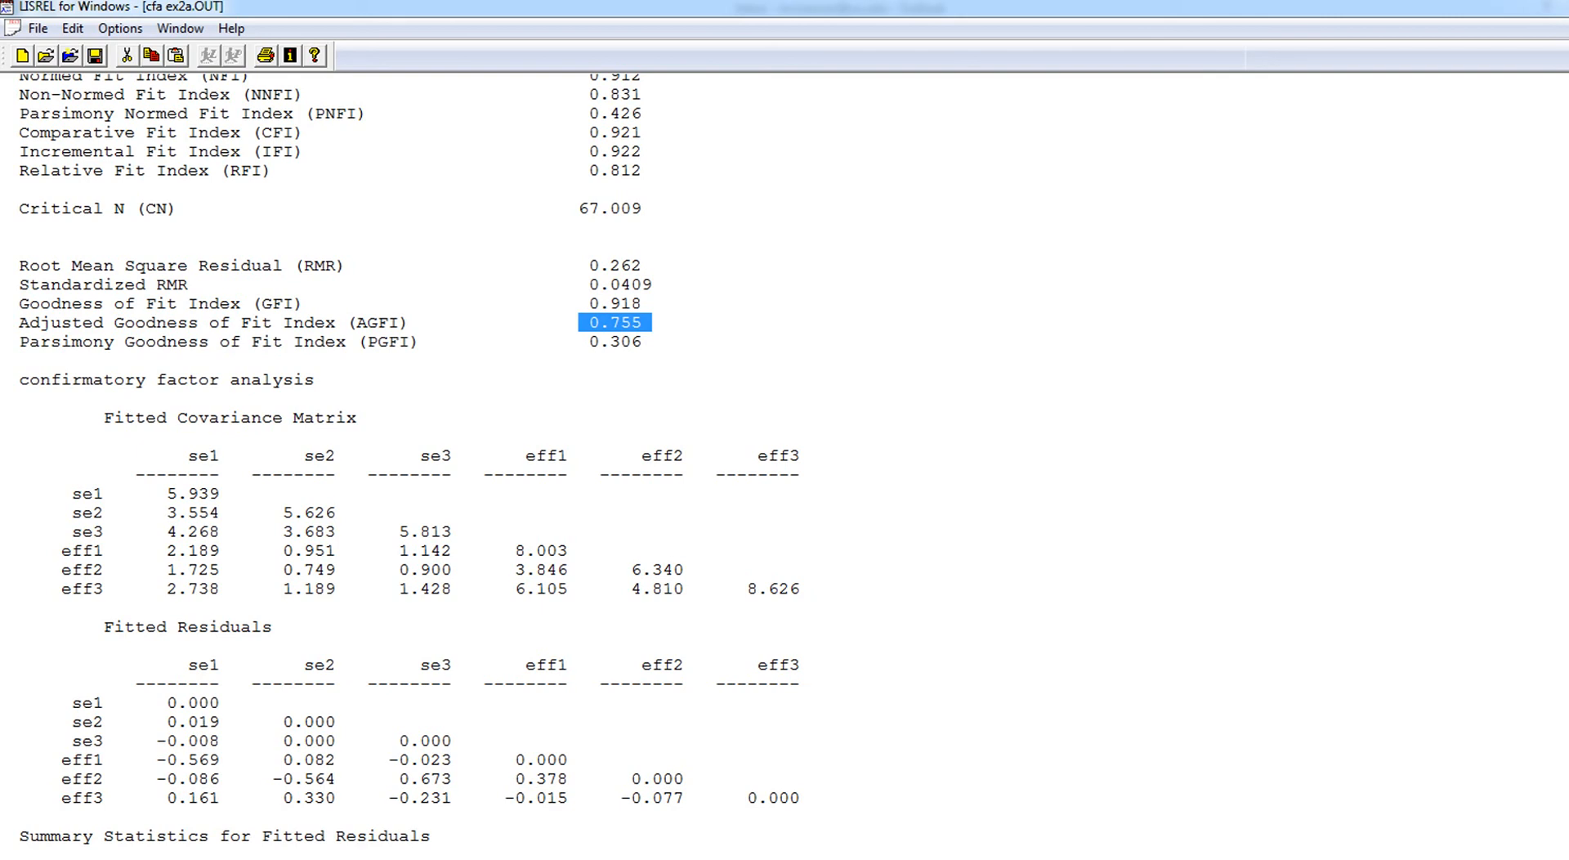
pyautogui.scroll(-15, 409, 458)
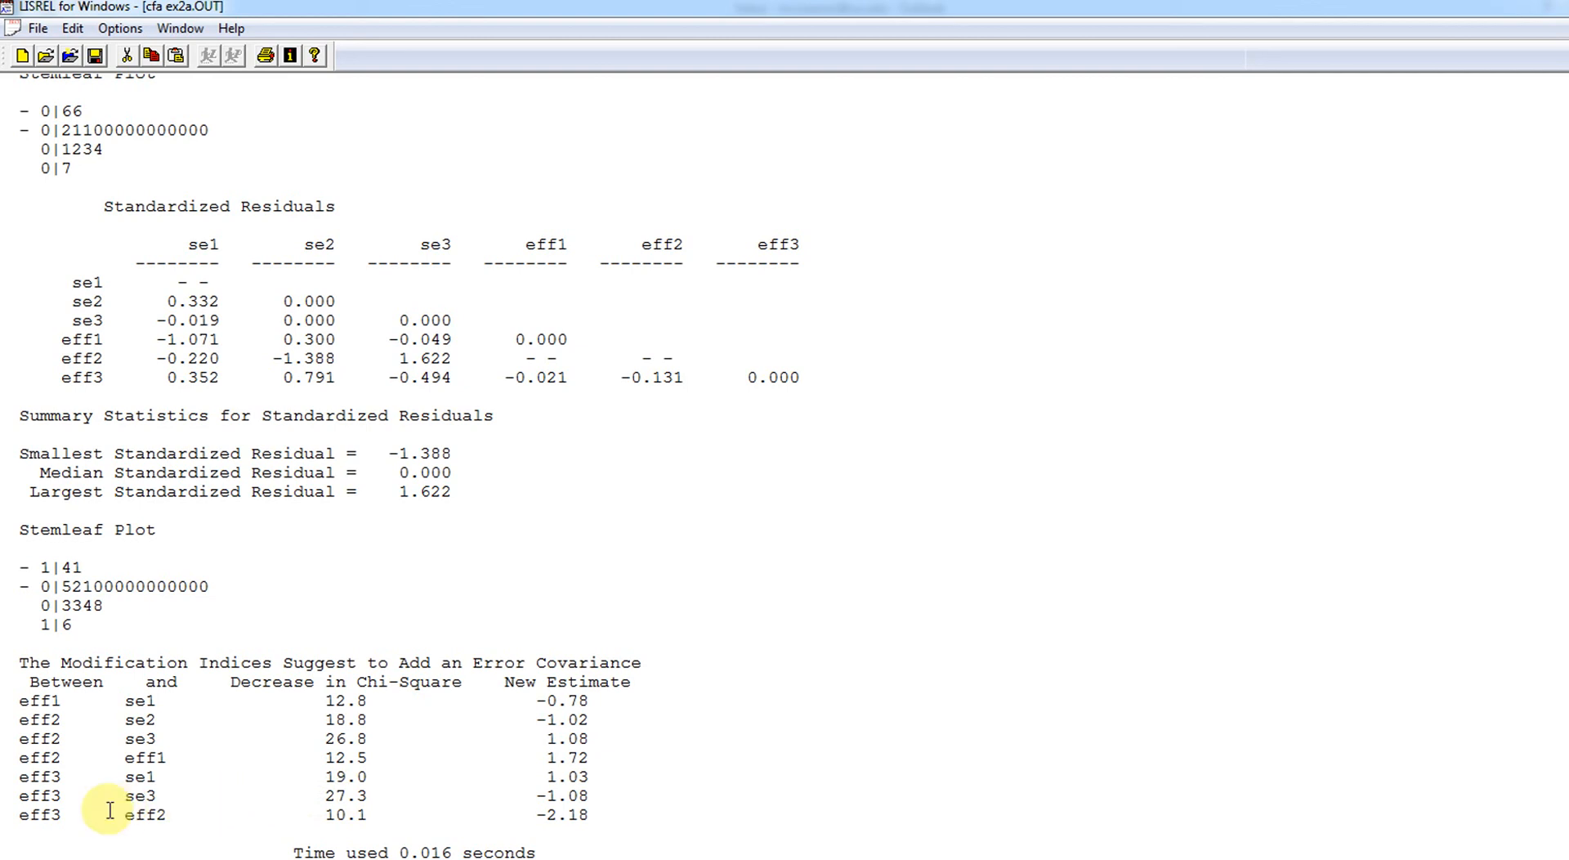
# Step: Highlight the eff3 and se3 row among the suggested error covariances, and close the output to return to the syntax
pyautogui.moveTo(20, 795); pyautogui.dragTo(366, 801)
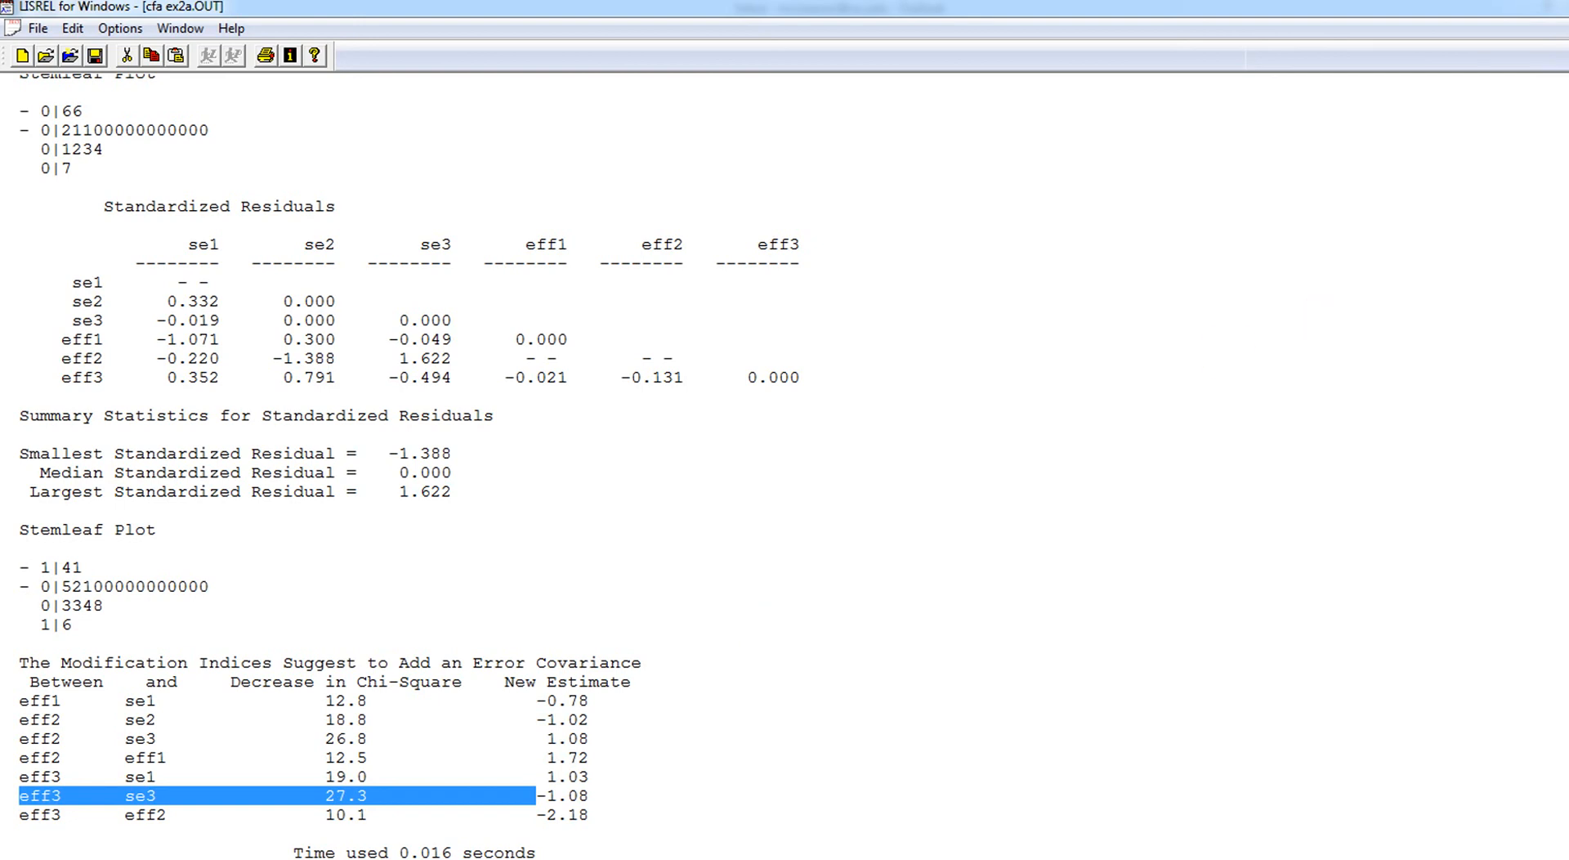
pyautogui.click(1566, 28)
pyautogui.click(513, 309)
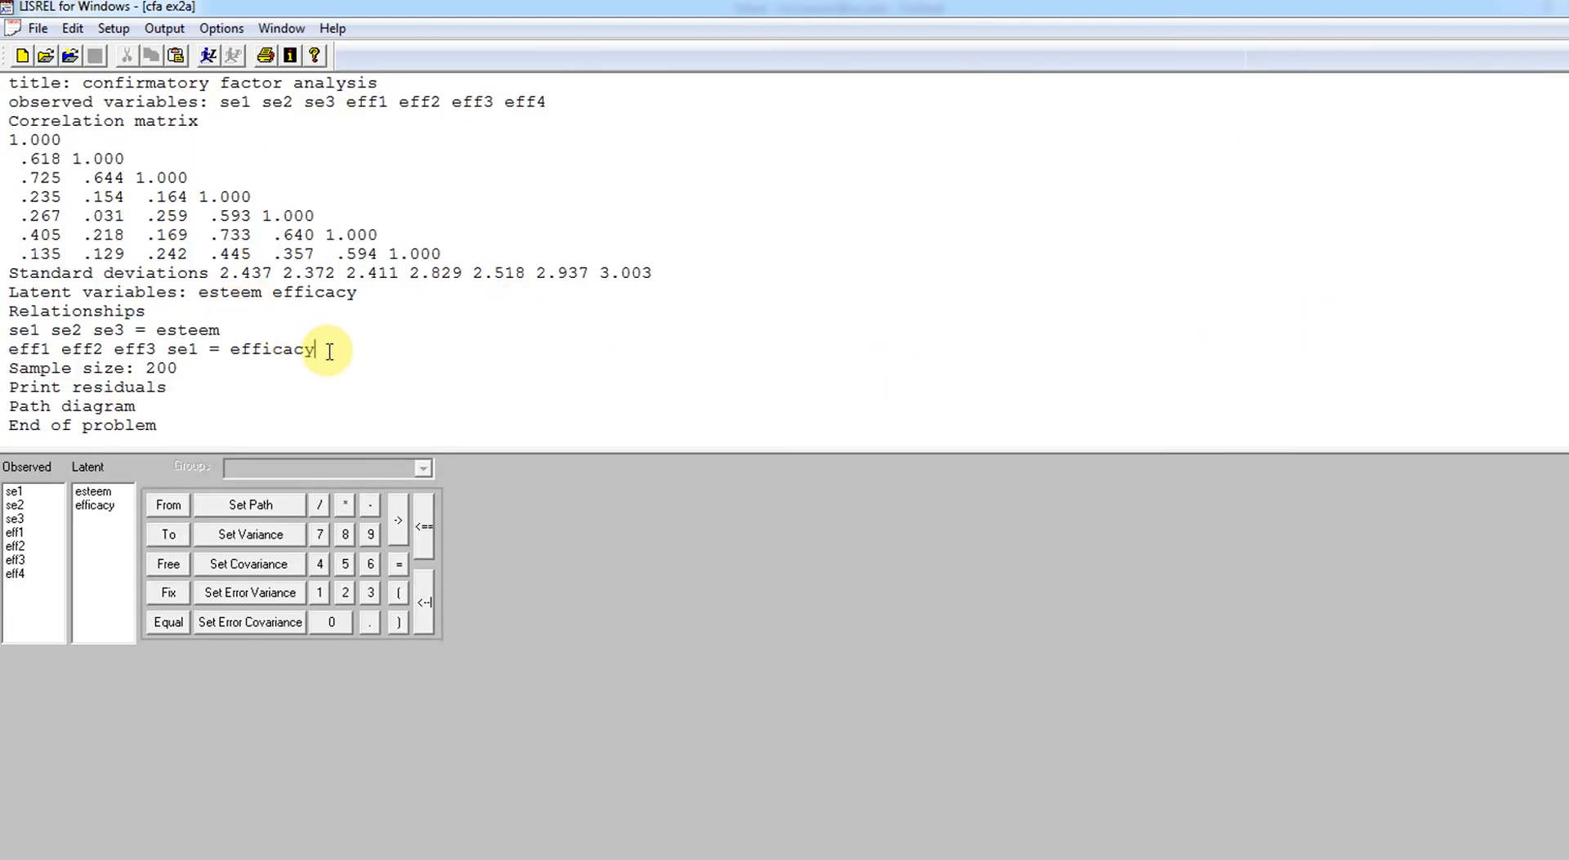
# Step: Add the line "set error covariance between se3 and eff3 free" below the efficacy relationship, and run the model
pyautogui.press('Return')
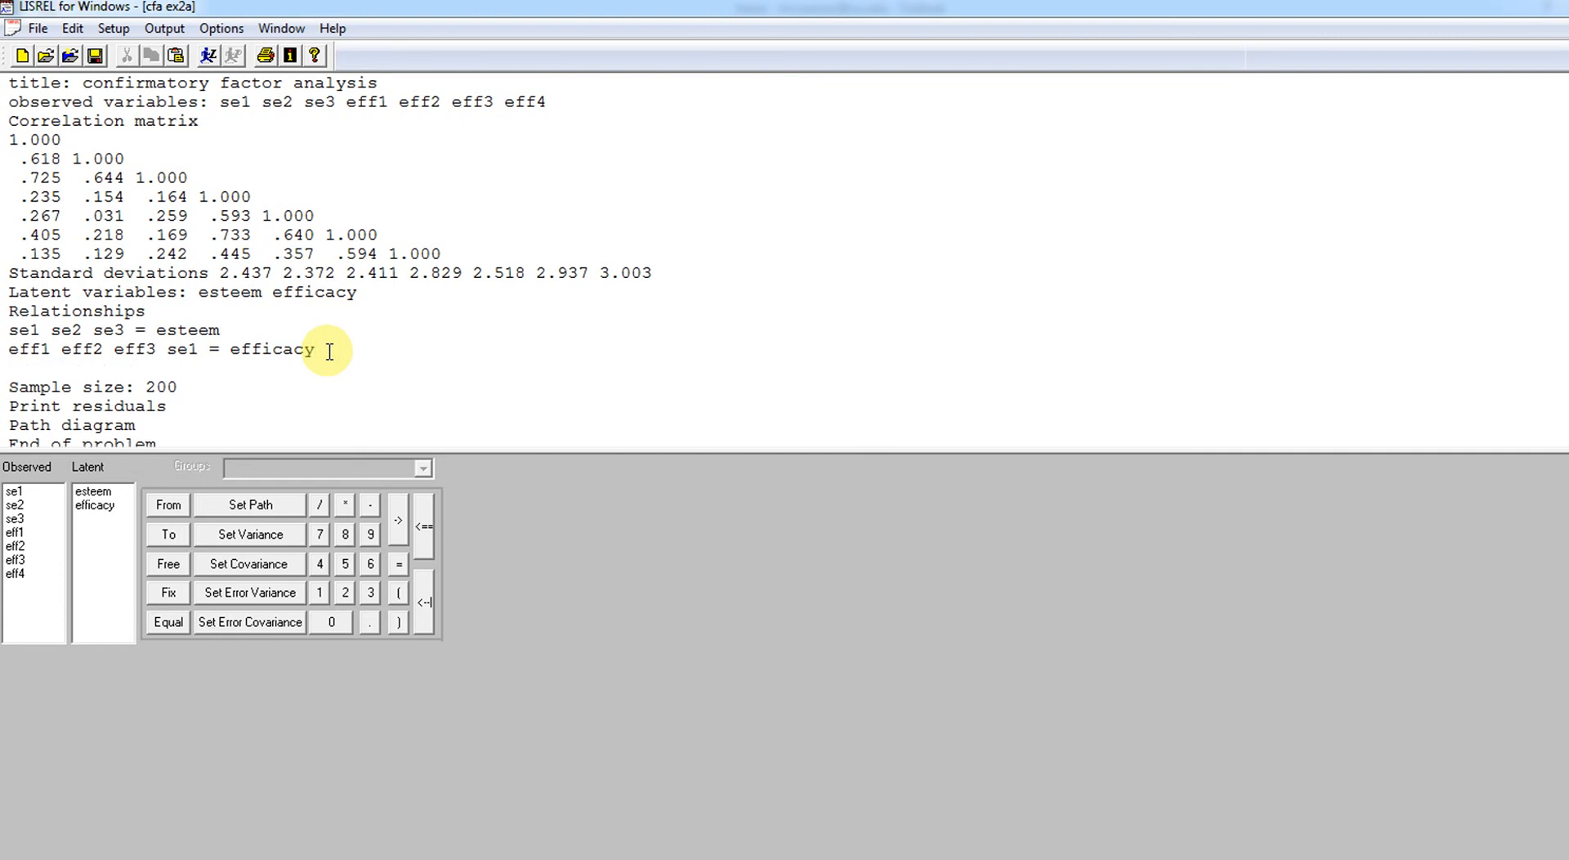
pyautogui.write('set cova')
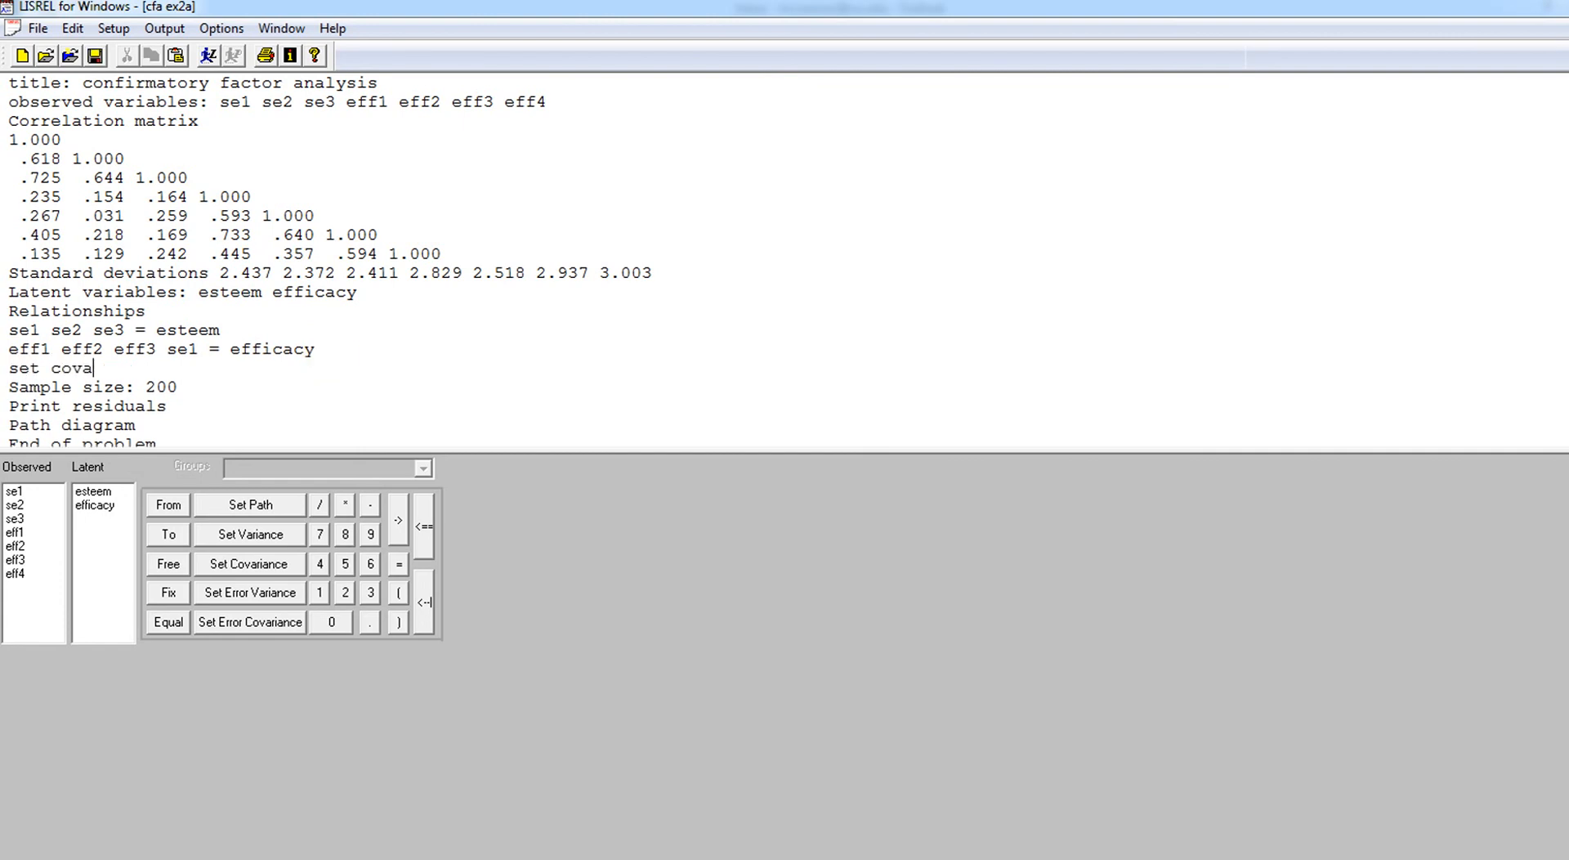
pyautogui.write('riance between se3 and eff3 free')
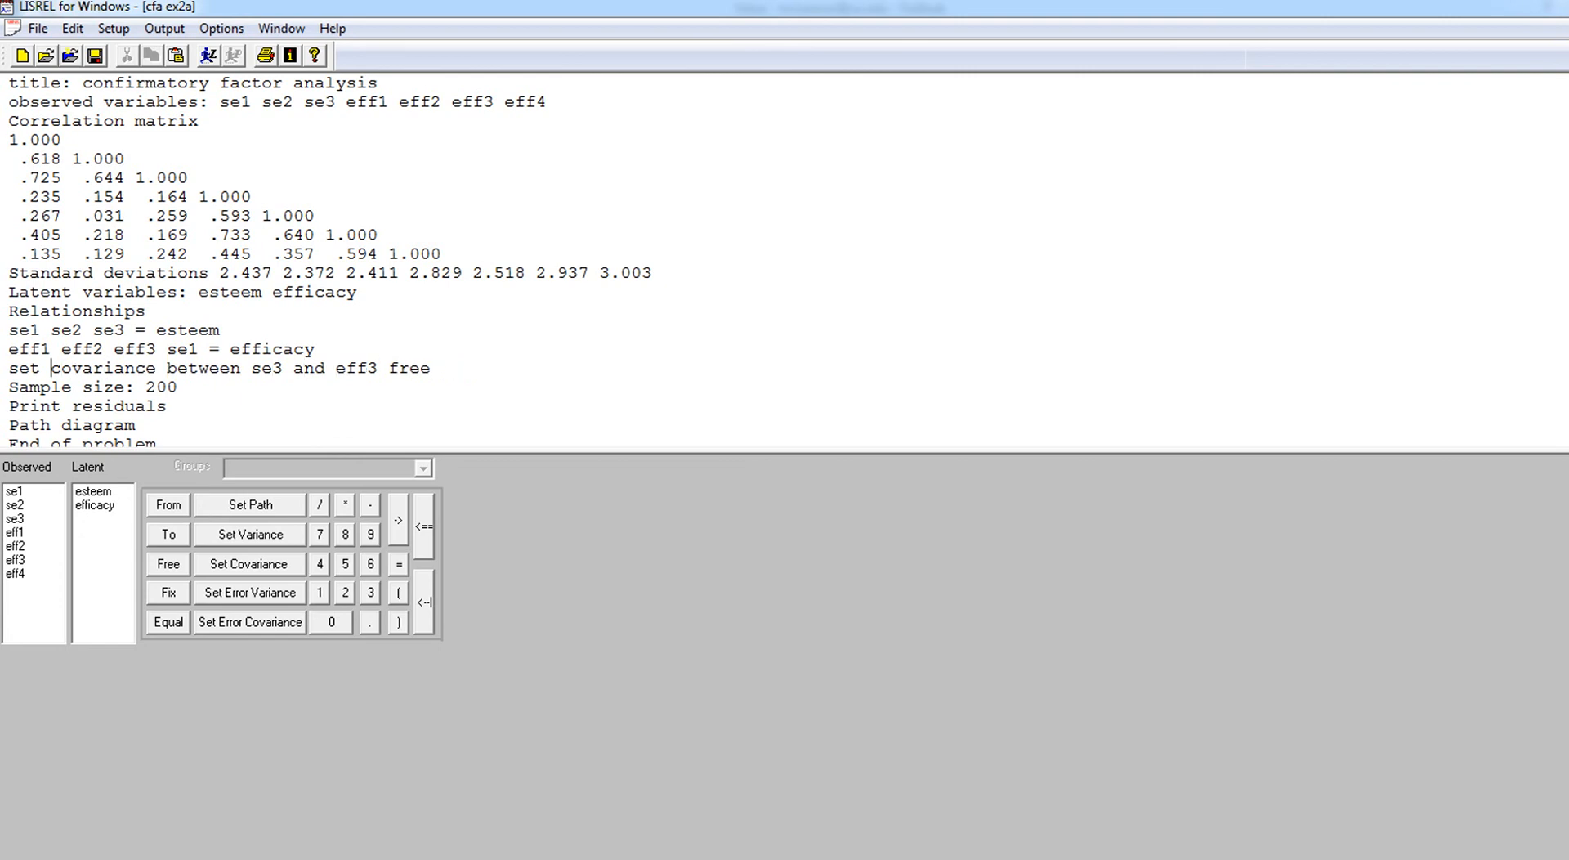
pyautogui.write('rror')
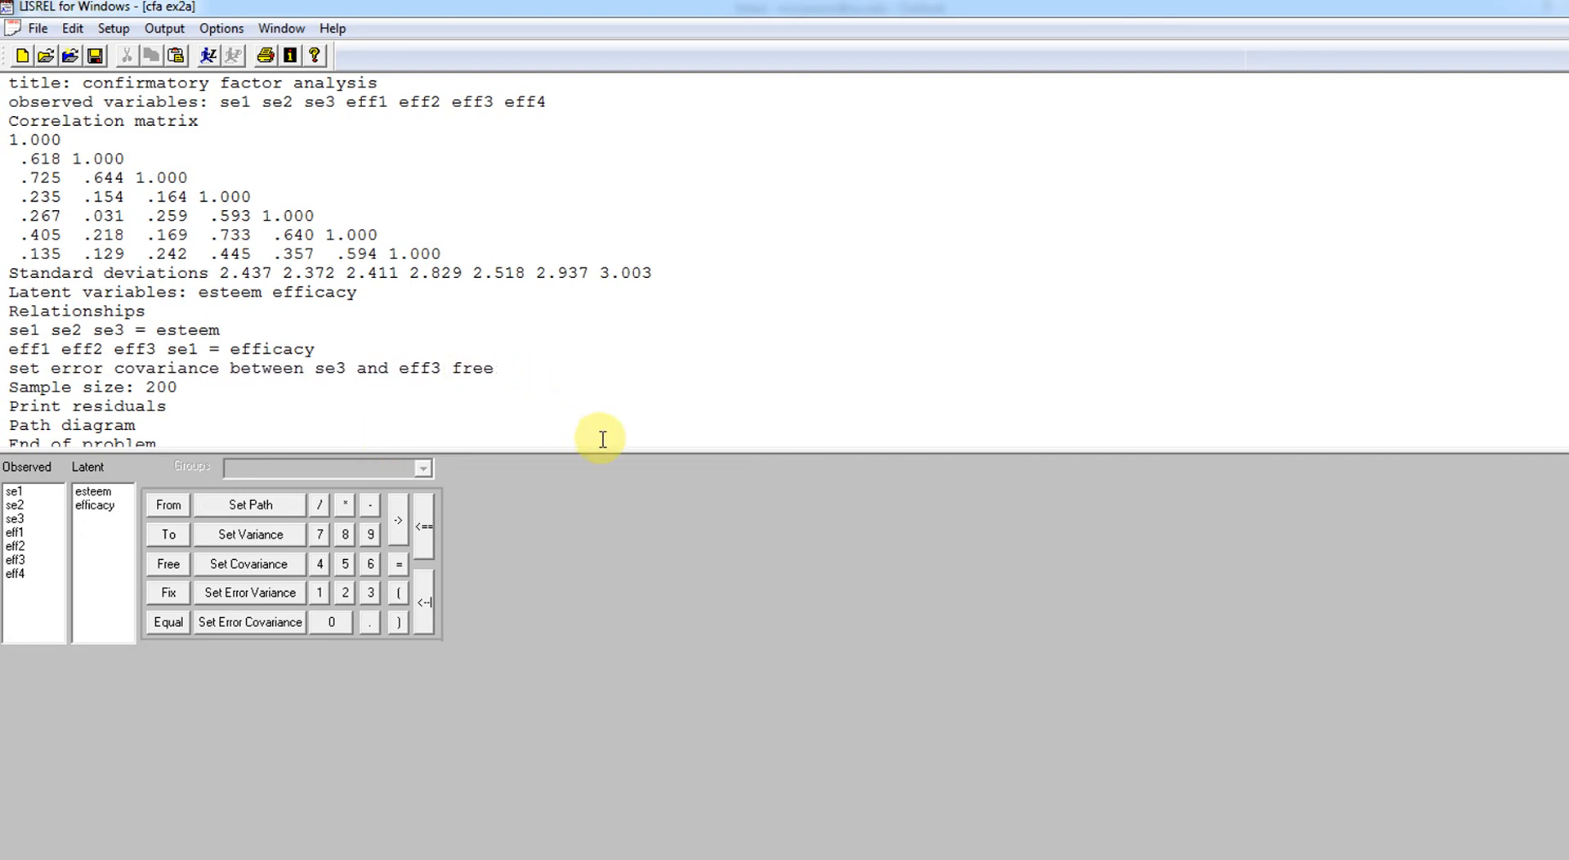
pyautogui.click(208, 56)
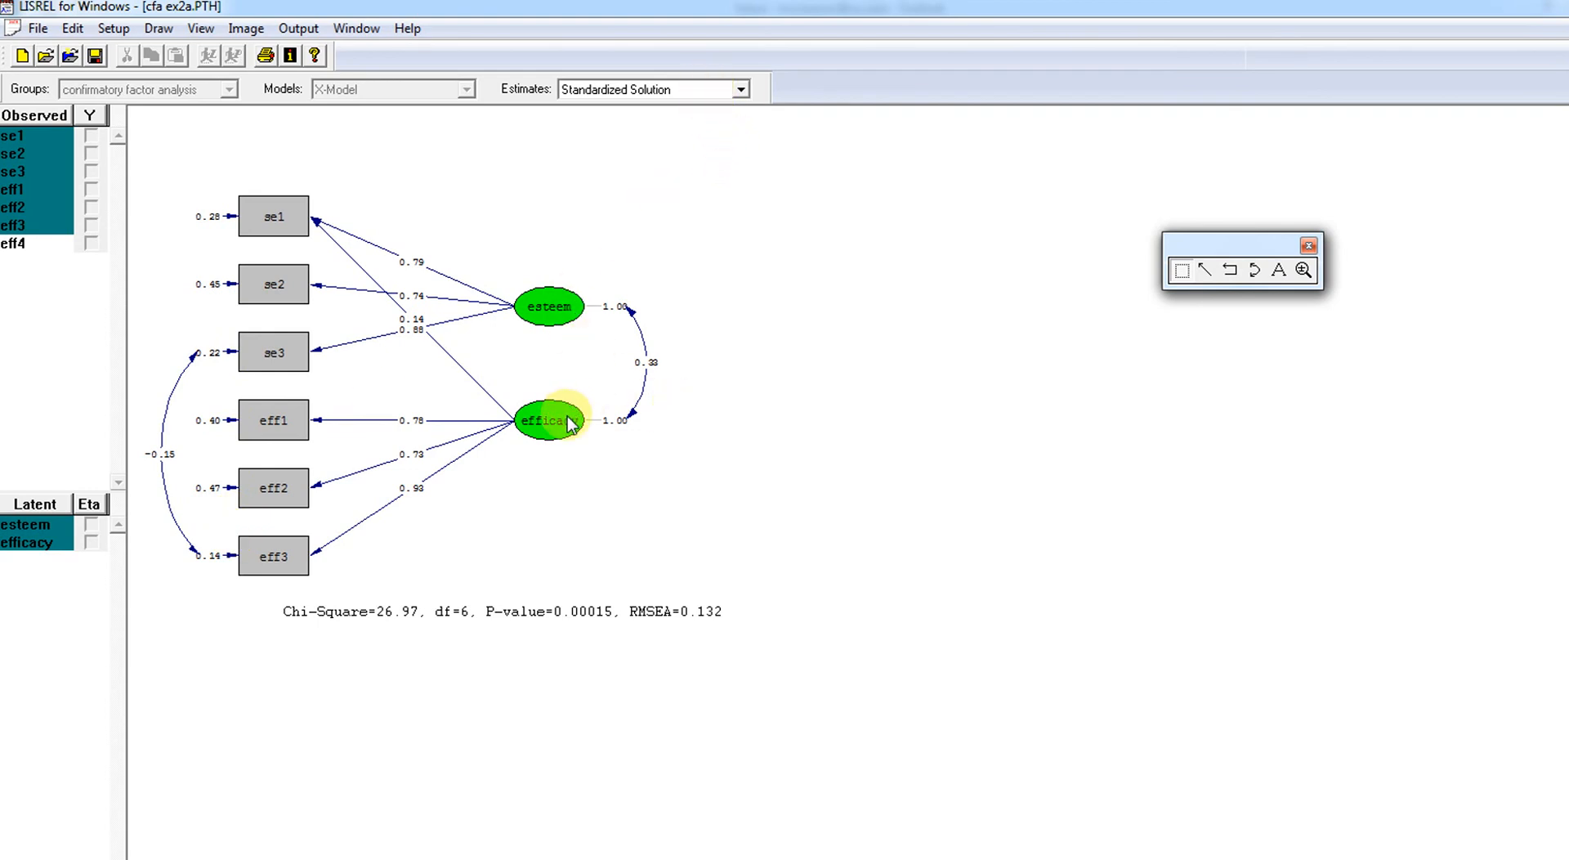
# Step: Move the efficacy and esteem ovals farther apart and away from the indicators to separate the overlapping path labels
pyautogui.moveTo(573, 425); pyautogui.dragTo(603, 450)
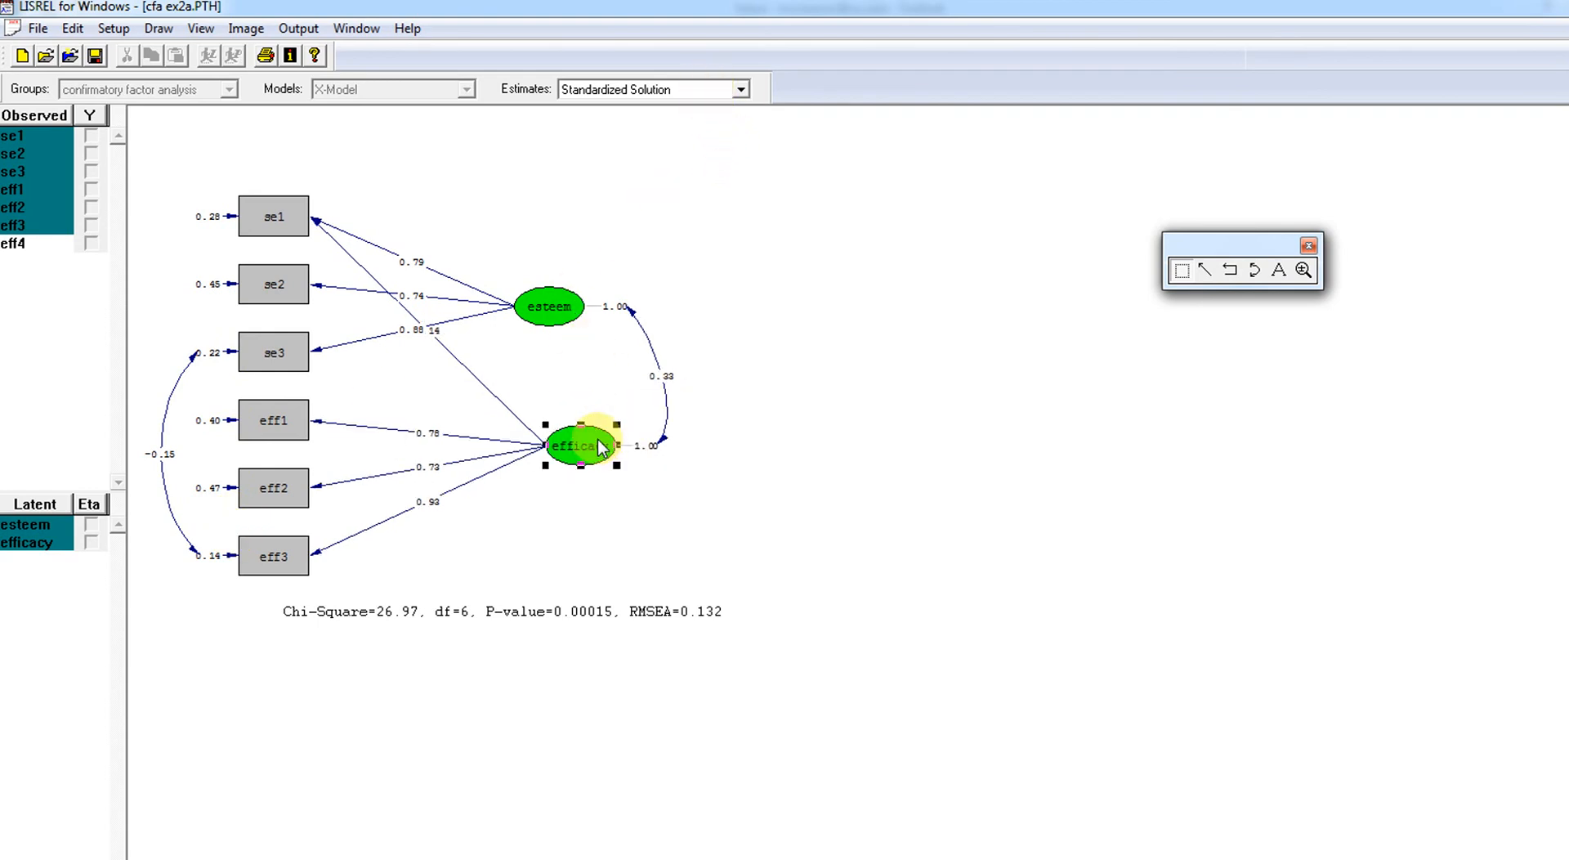
pyautogui.click(575, 313)
pyautogui.moveTo(577, 312); pyautogui.dragTo(610, 256)
pyautogui.moveTo(599, 435); pyautogui.dragTo(614, 444)
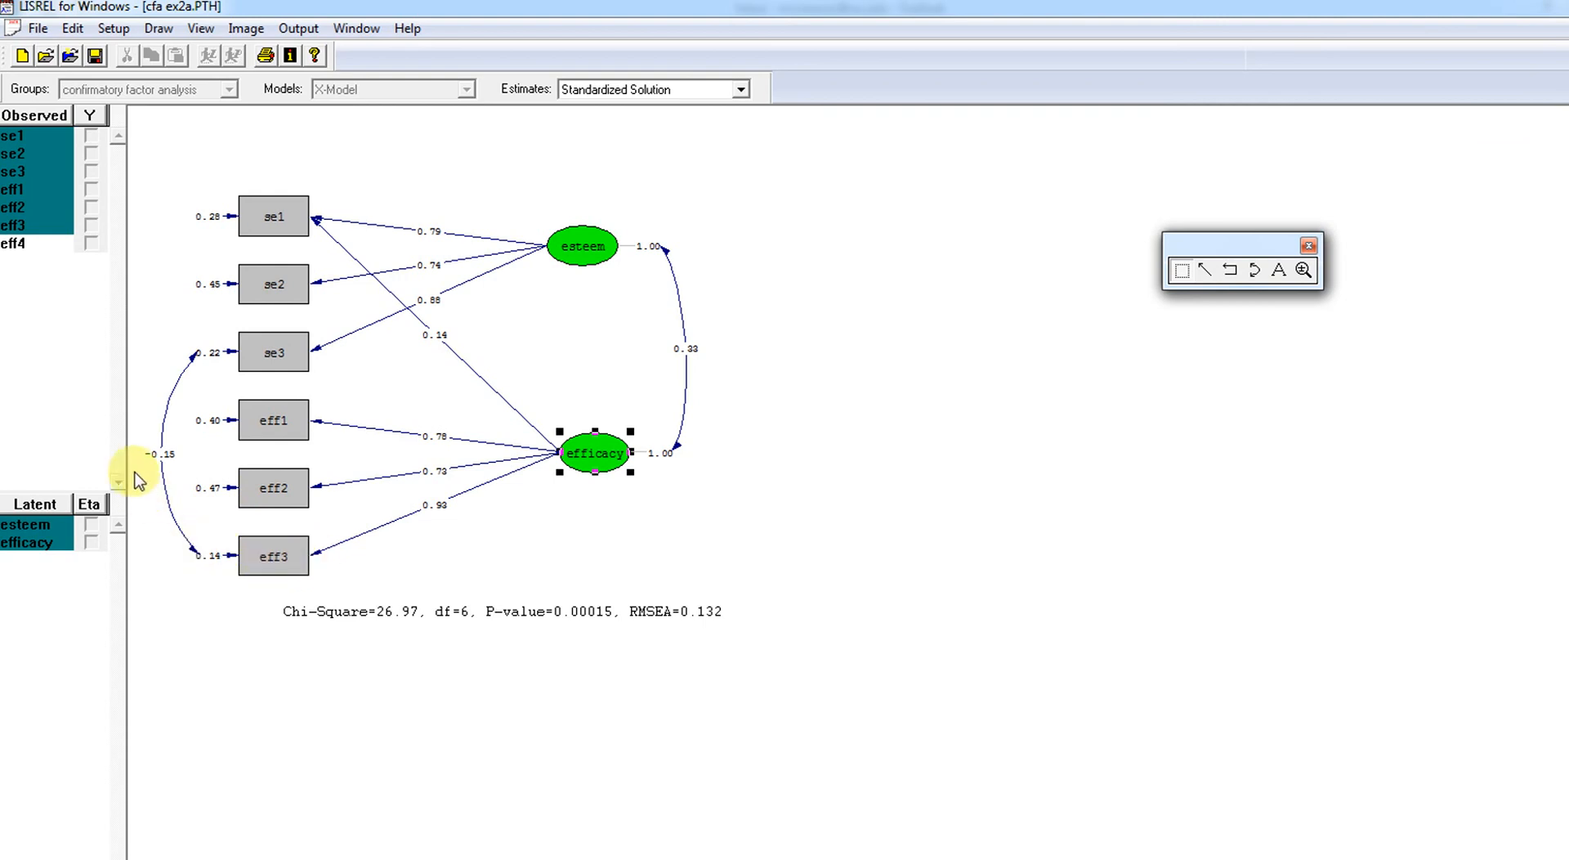
pyautogui.click(270, 648)
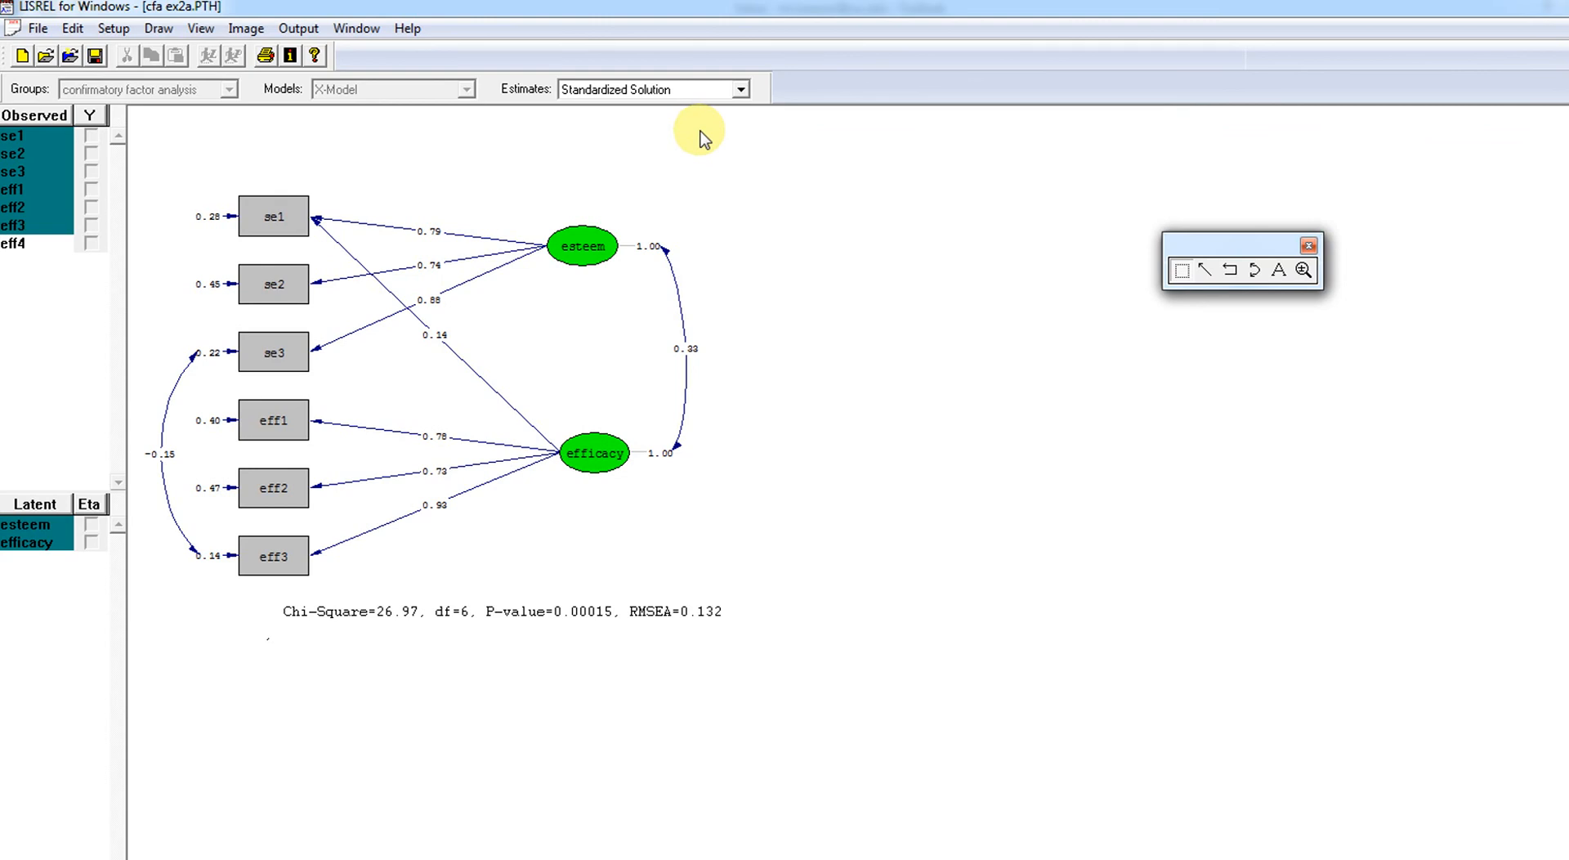
# Step: Show the Estimates and the T-values on the path diagram, and close the diagram without saving its changes
pyautogui.click(705, 92)
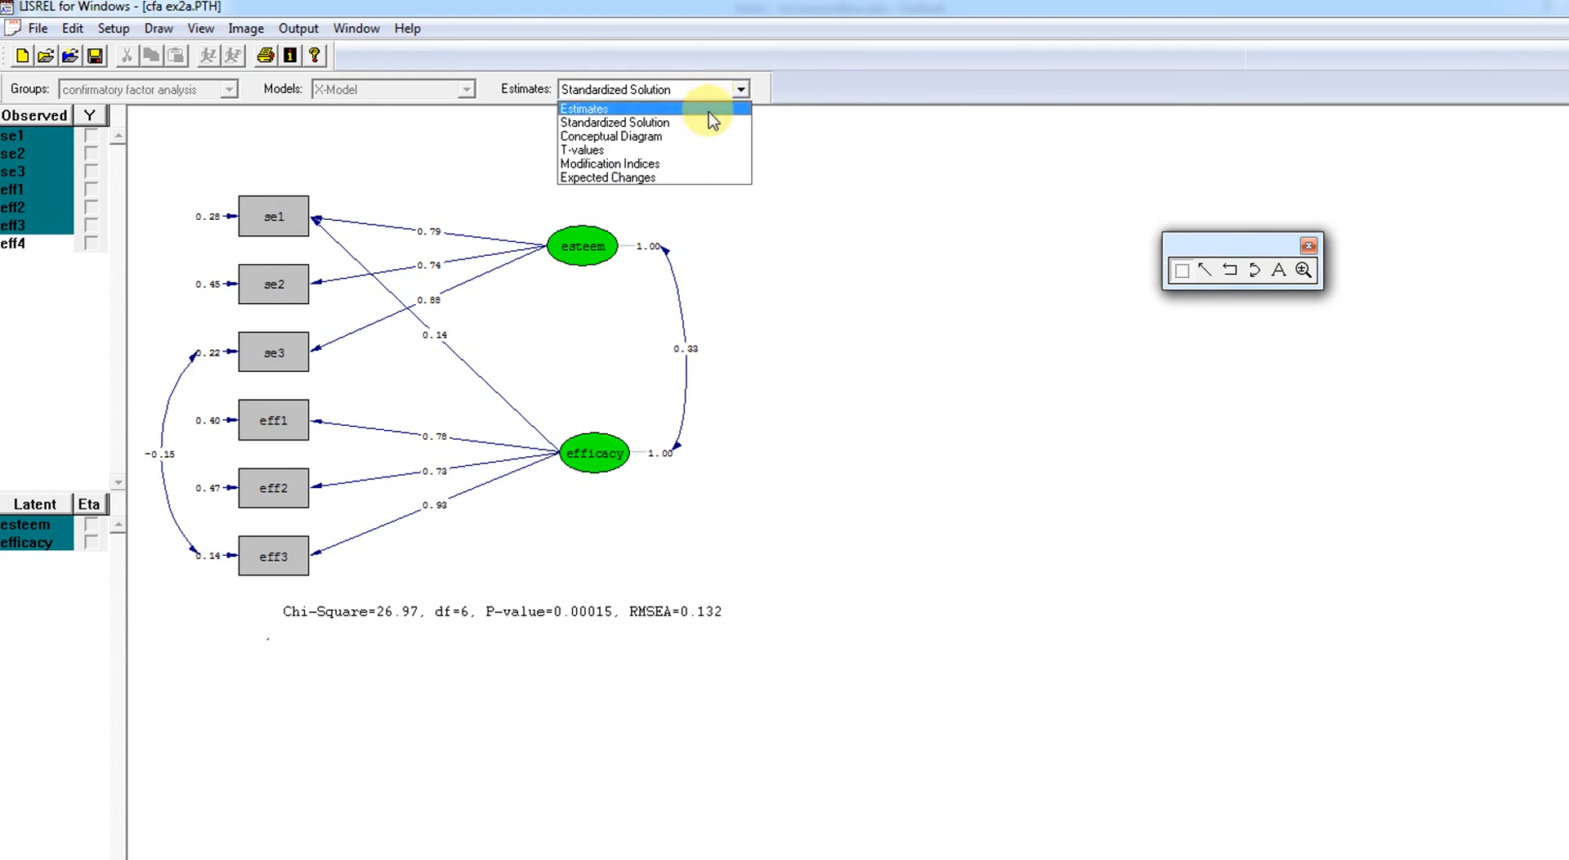
pyautogui.click(709, 109)
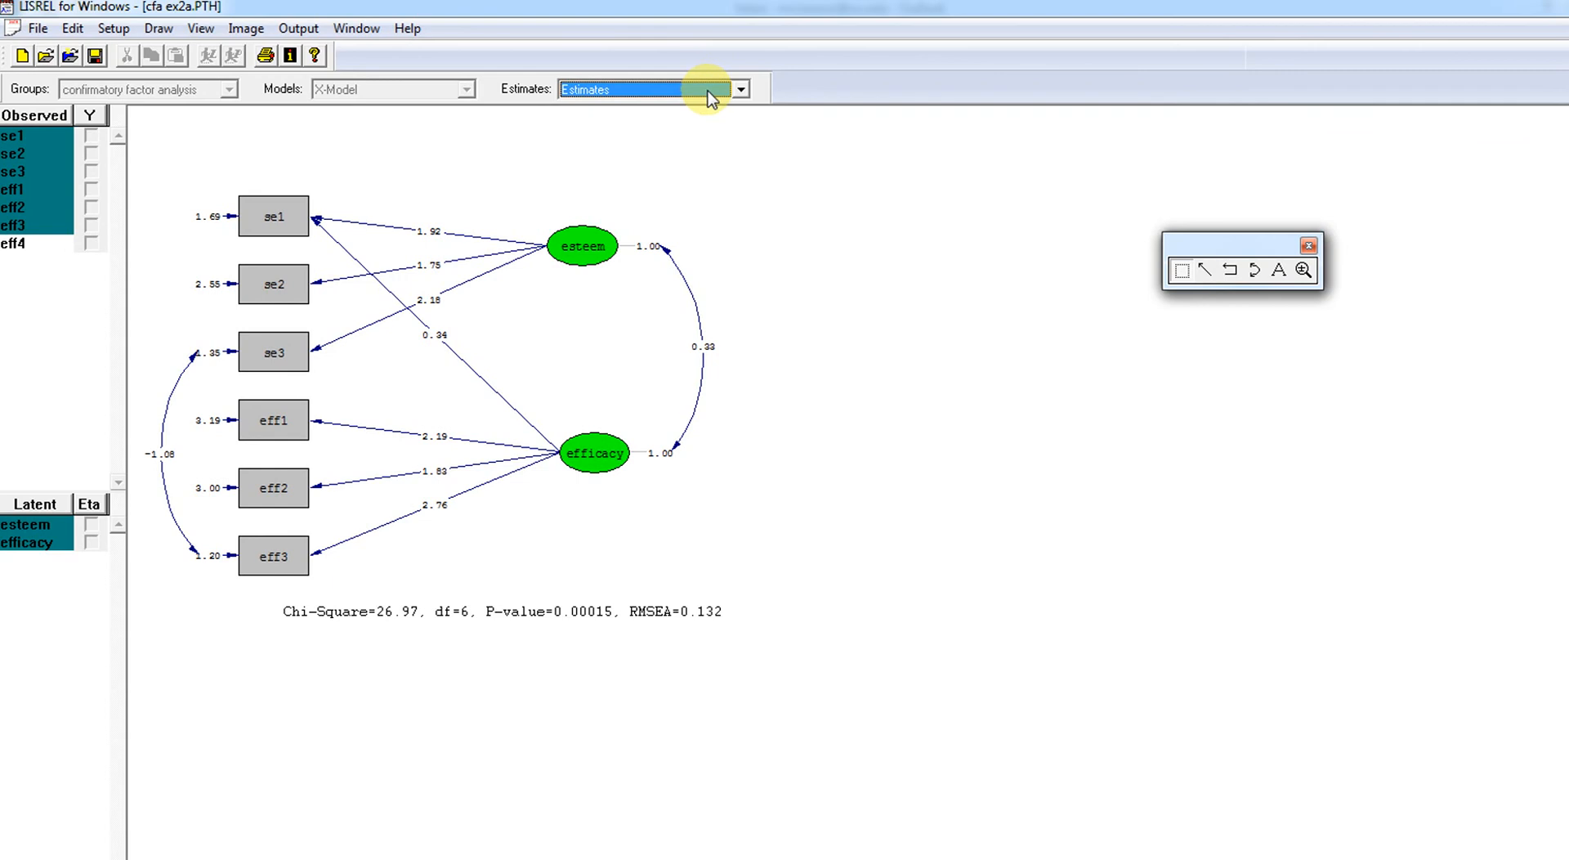
pyautogui.click(711, 91)
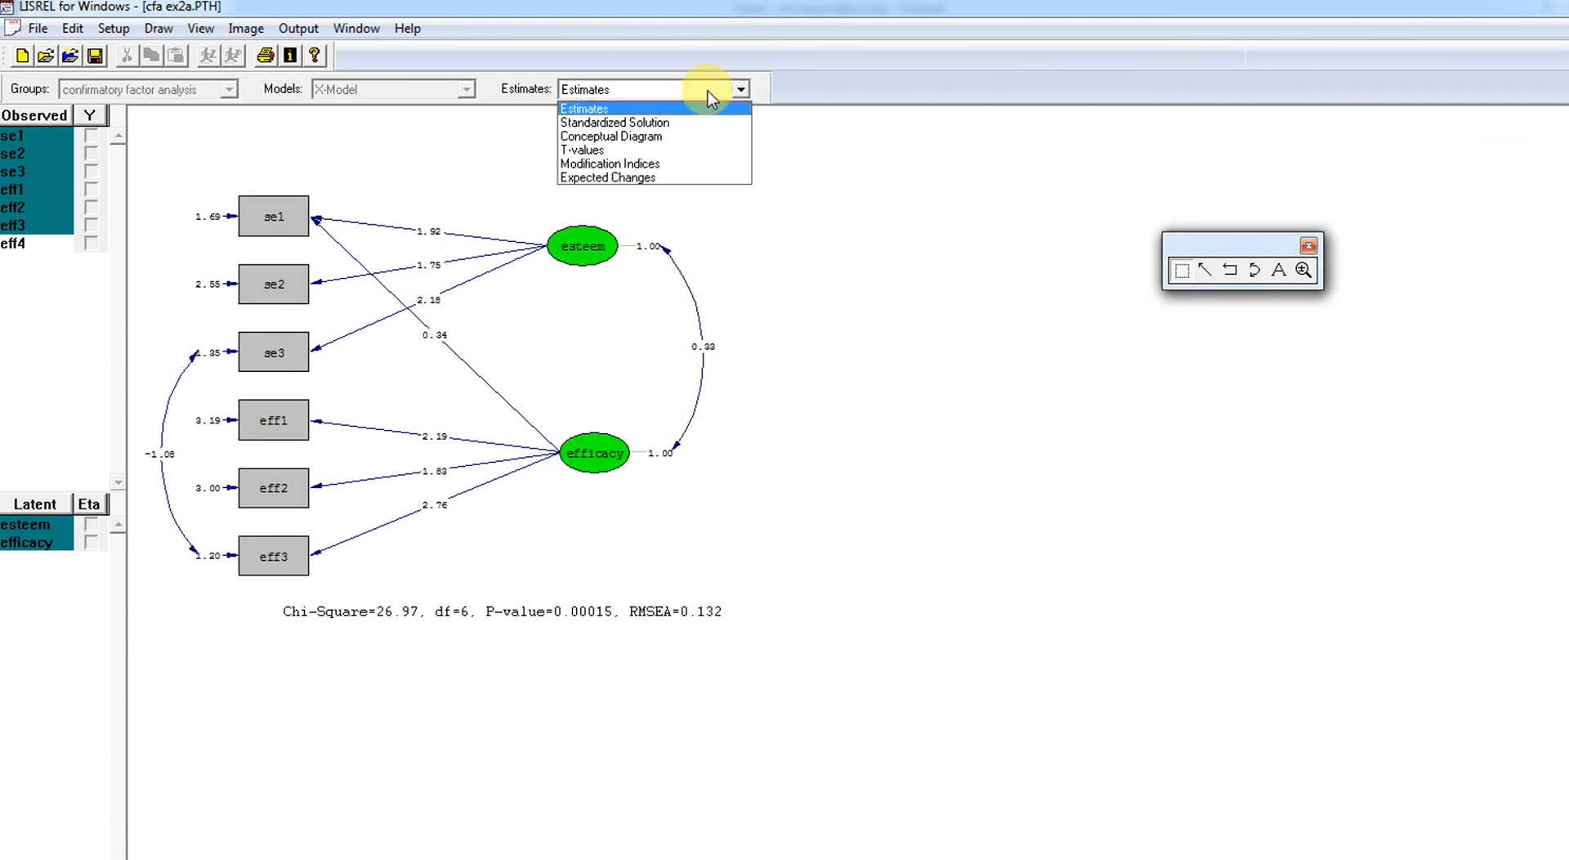
pyautogui.click(693, 151)
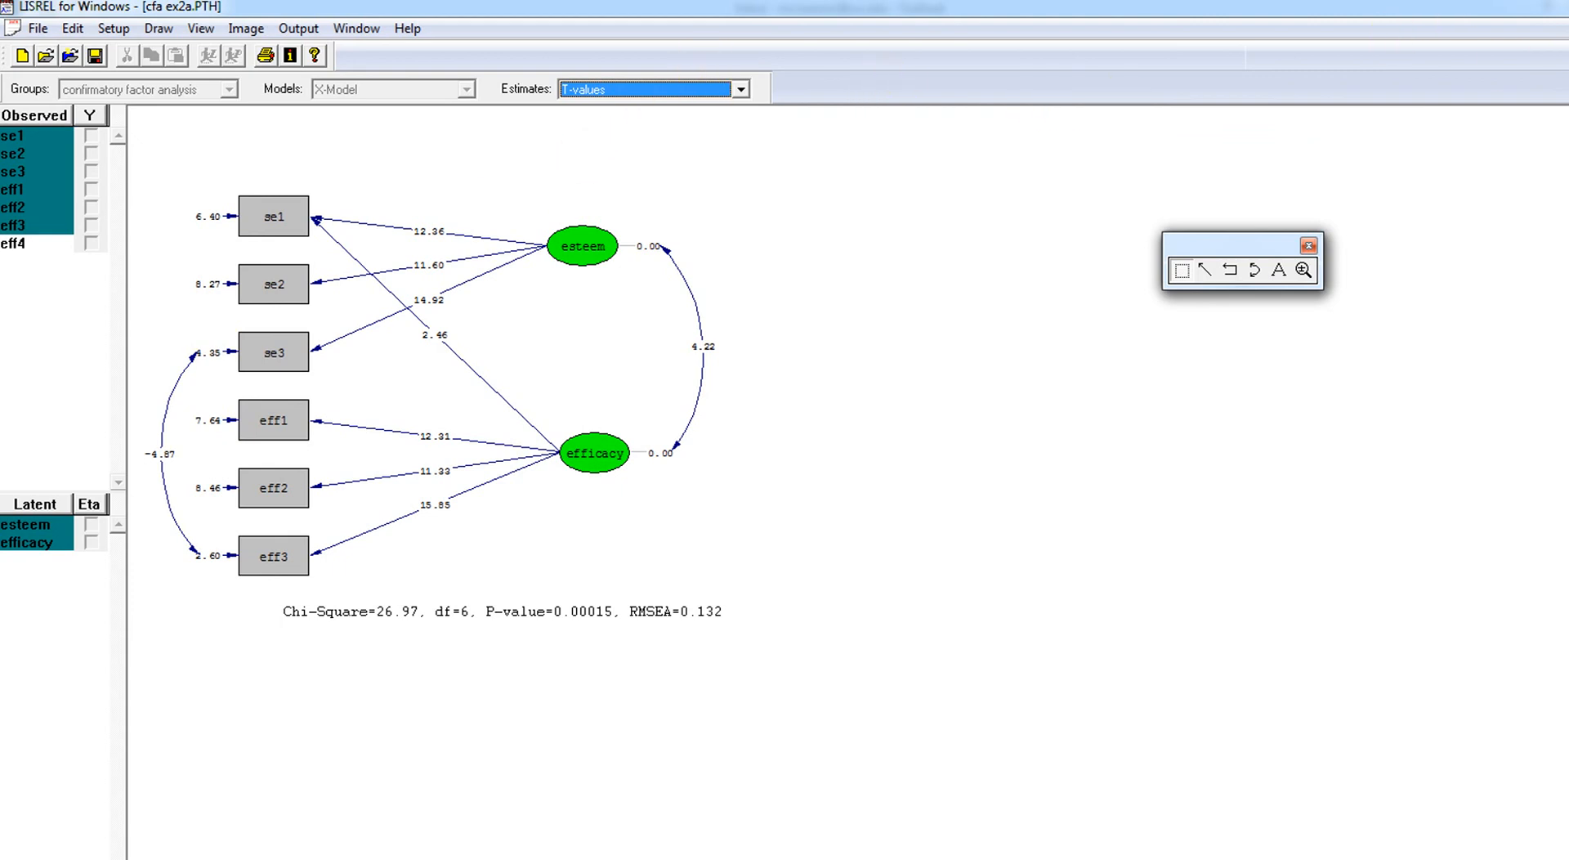
pyautogui.hotkey('ctrl', 'F4')
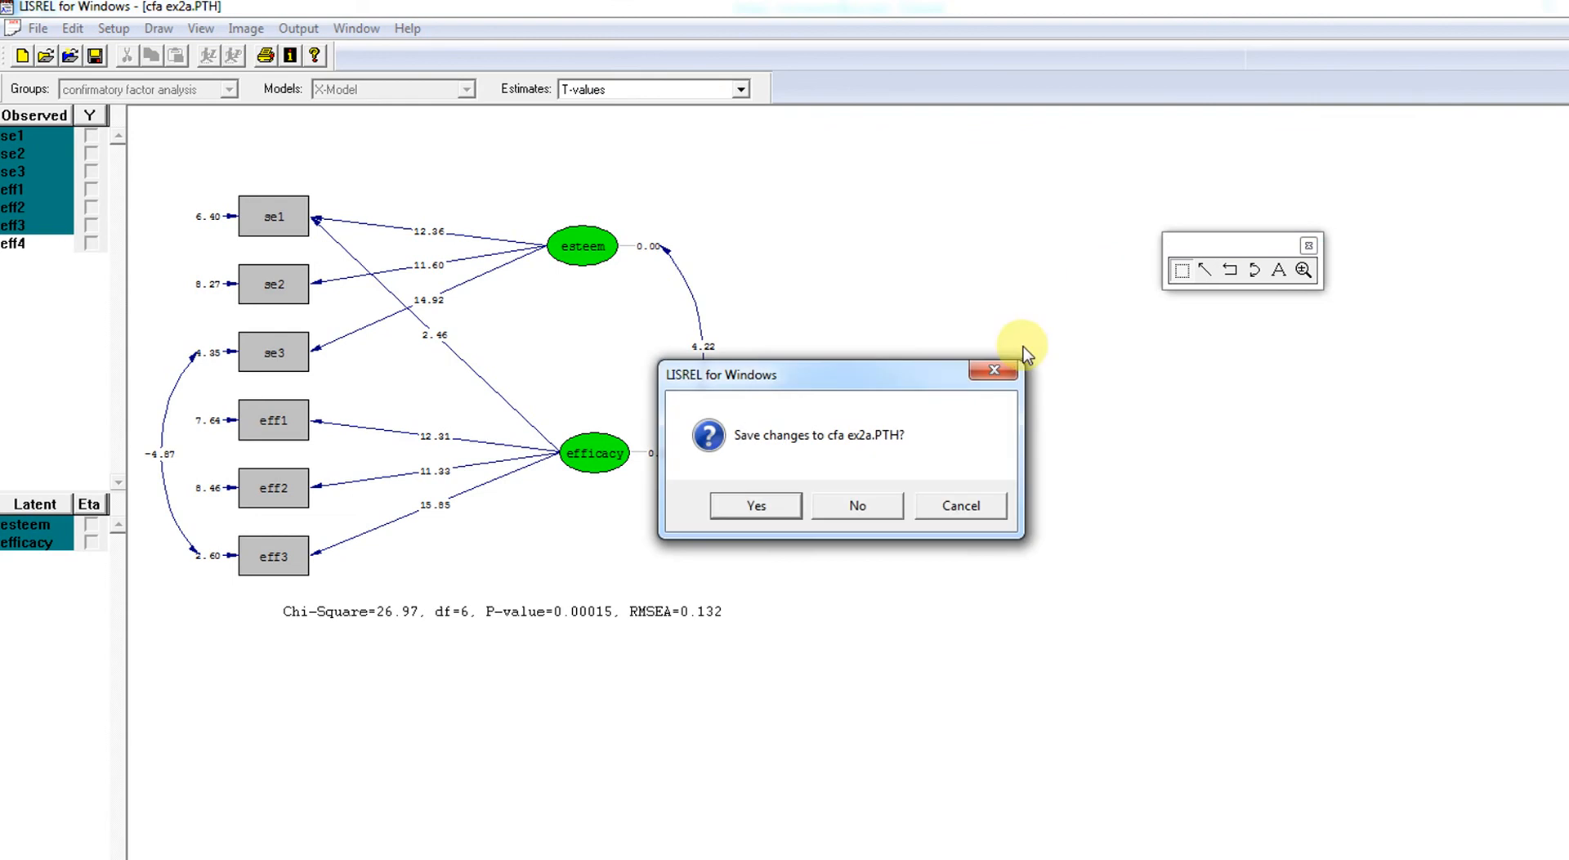
pyautogui.click(868, 508)
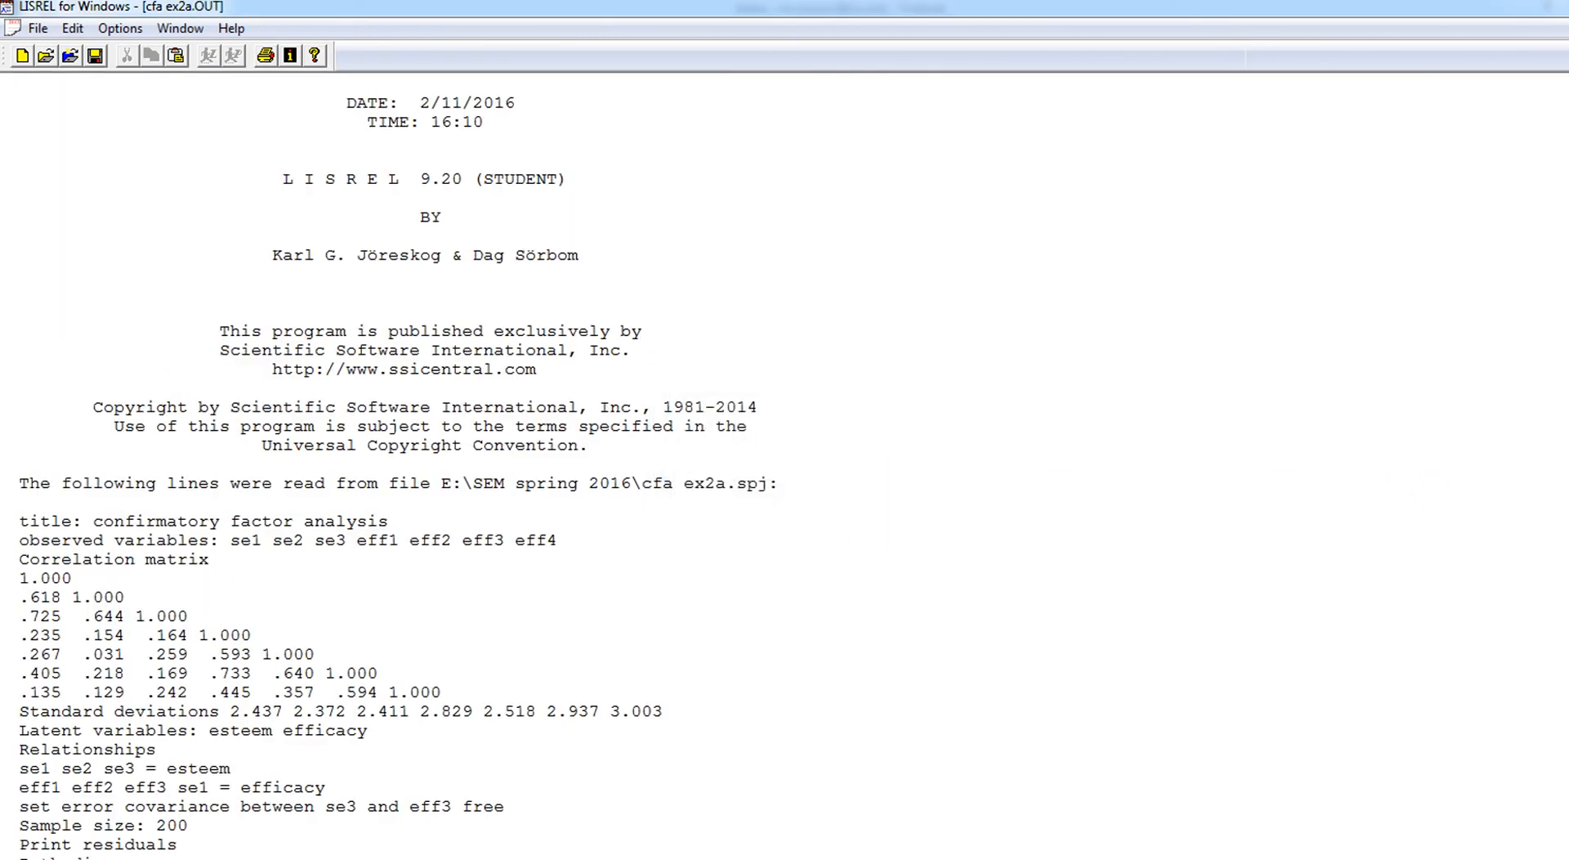
# Step: Review the measurement equations in the new output and highlight the error covariance estimate for eff3 and se3
pyautogui.scroll(-20, 409, 466)
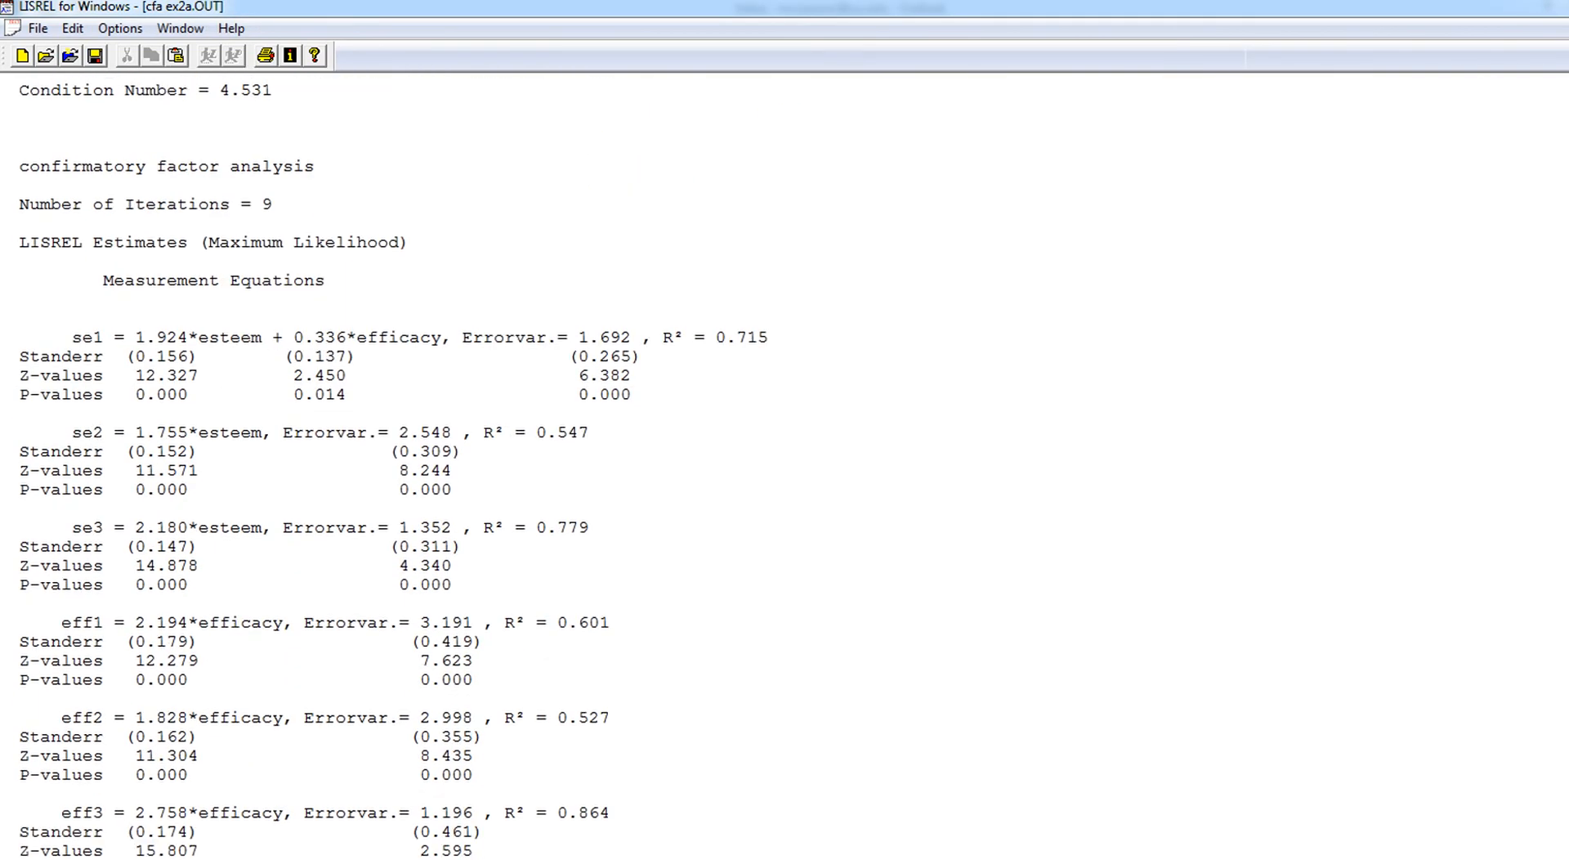
pyautogui.scroll(-3, 409, 466)
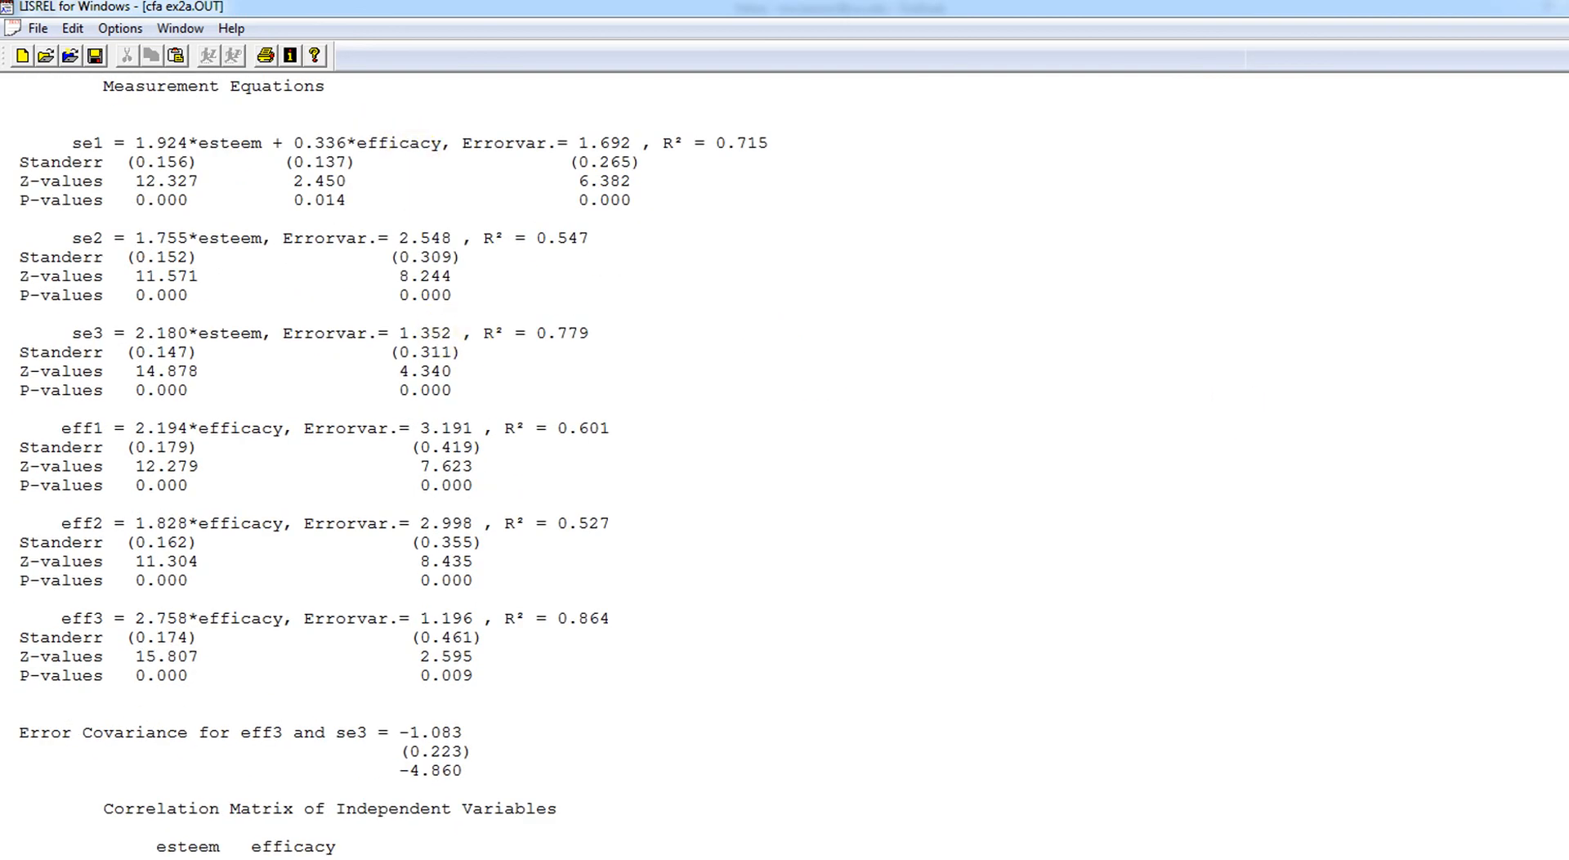
pyautogui.scroll(-2, 408, 466)
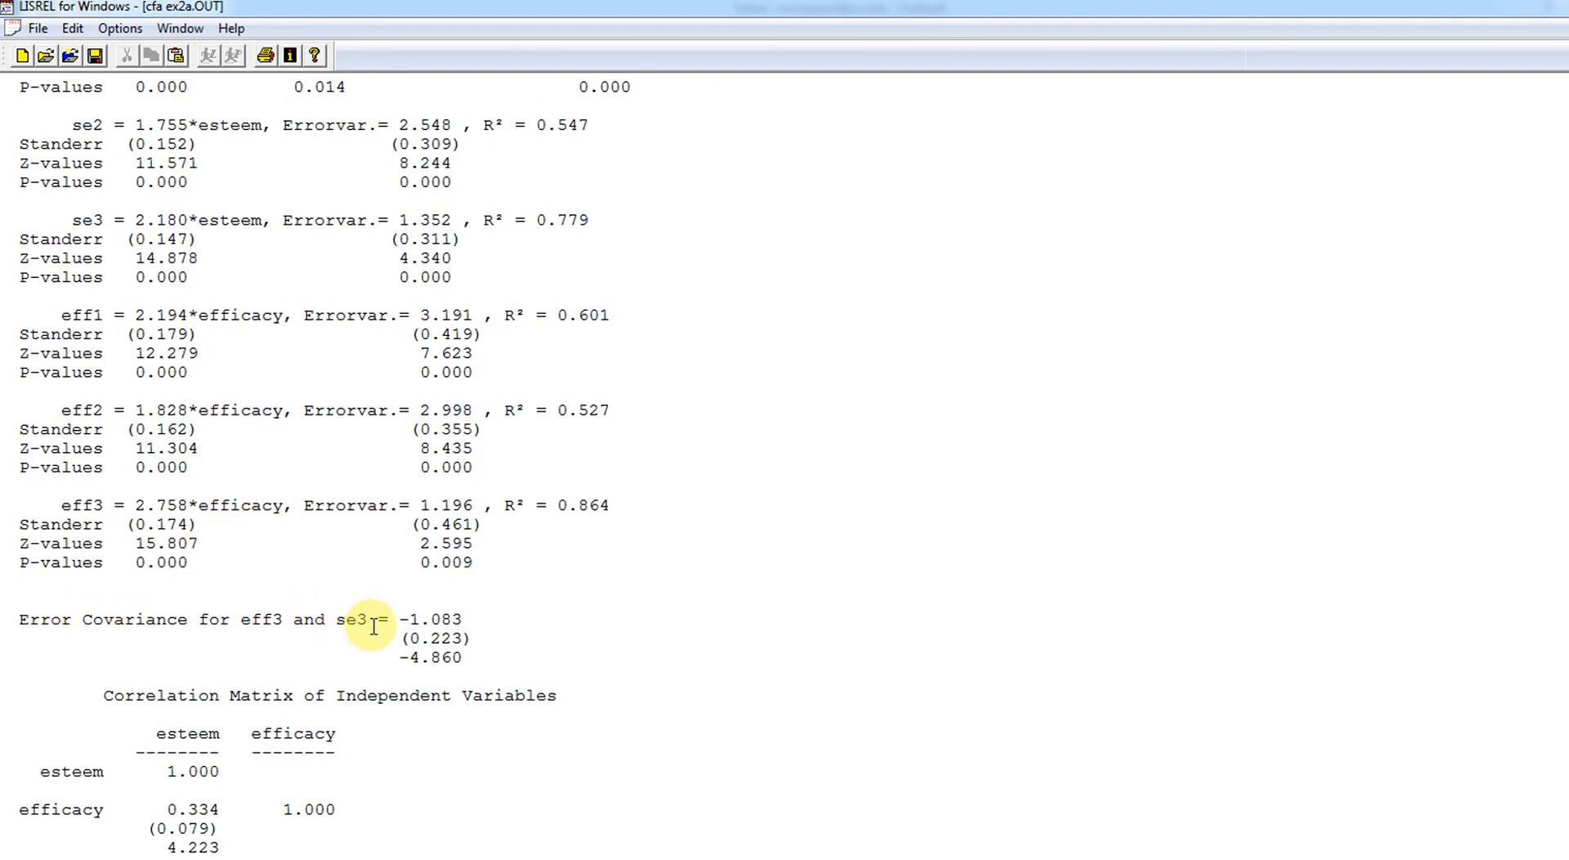
pyautogui.moveTo(401, 620); pyautogui.dragTo(463, 619)
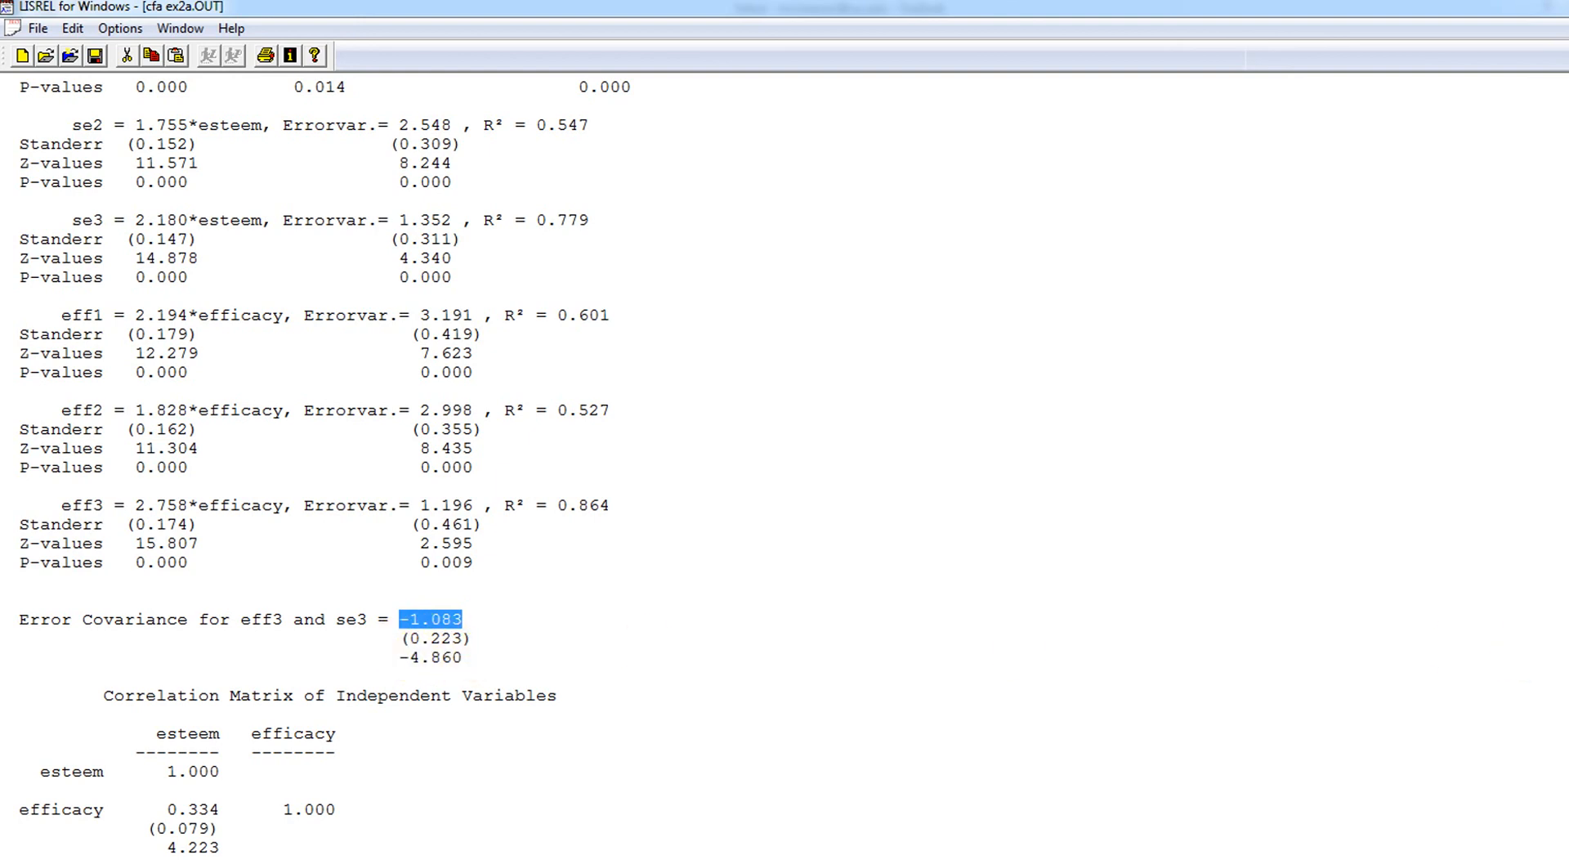
# Step: Highlight the RMSEA, Comparative Fit Index and Standardized RMR values in the goodness-of-fit statistics
pyautogui.scroll(-4, 784, 466)
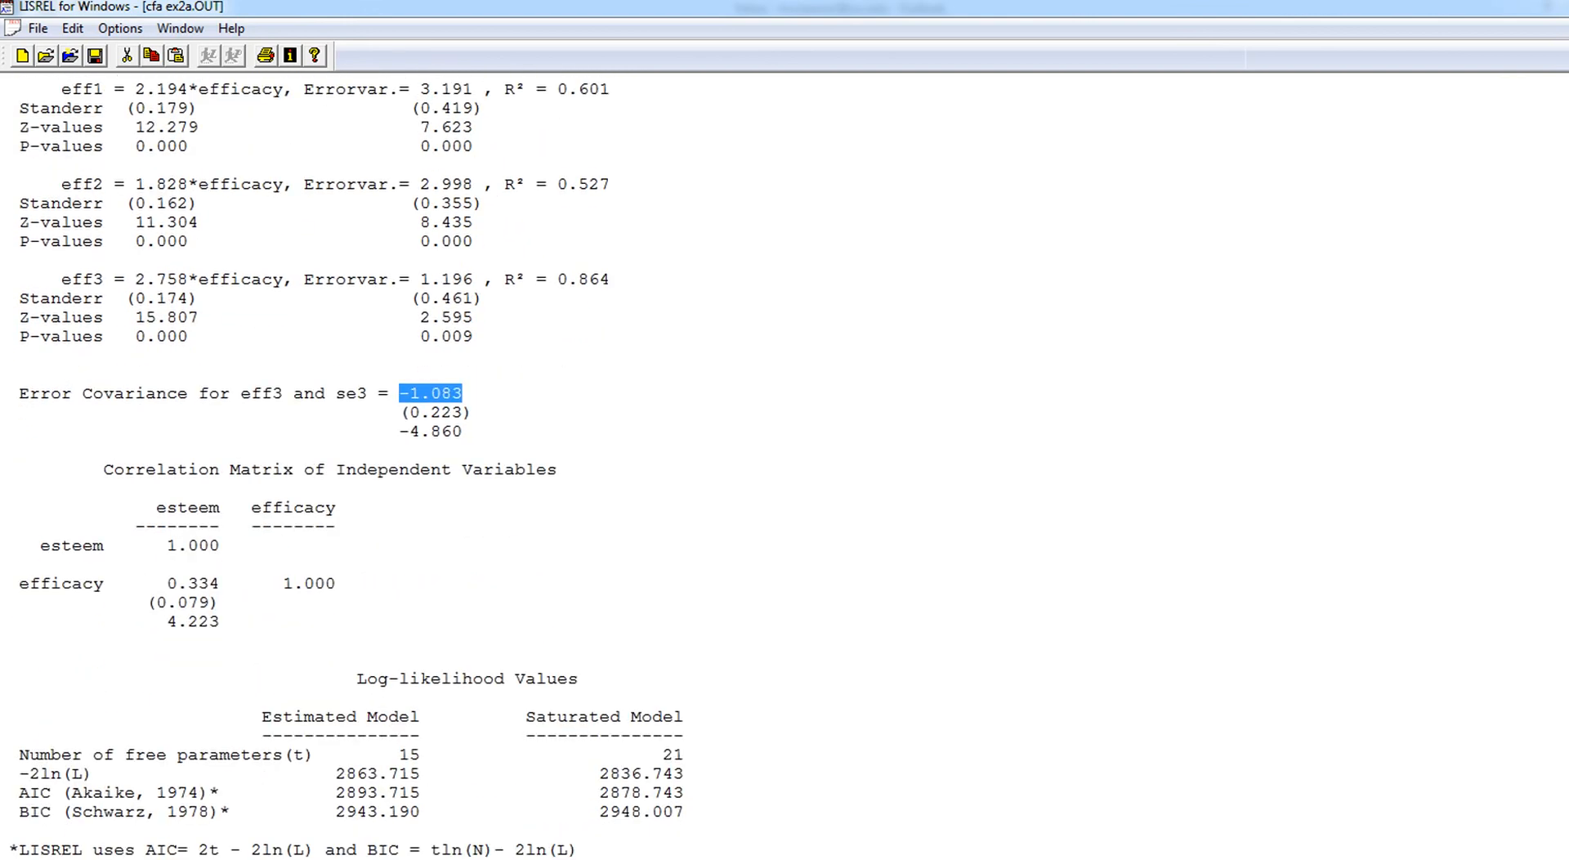
pyautogui.scroll(-15, 784, 466)
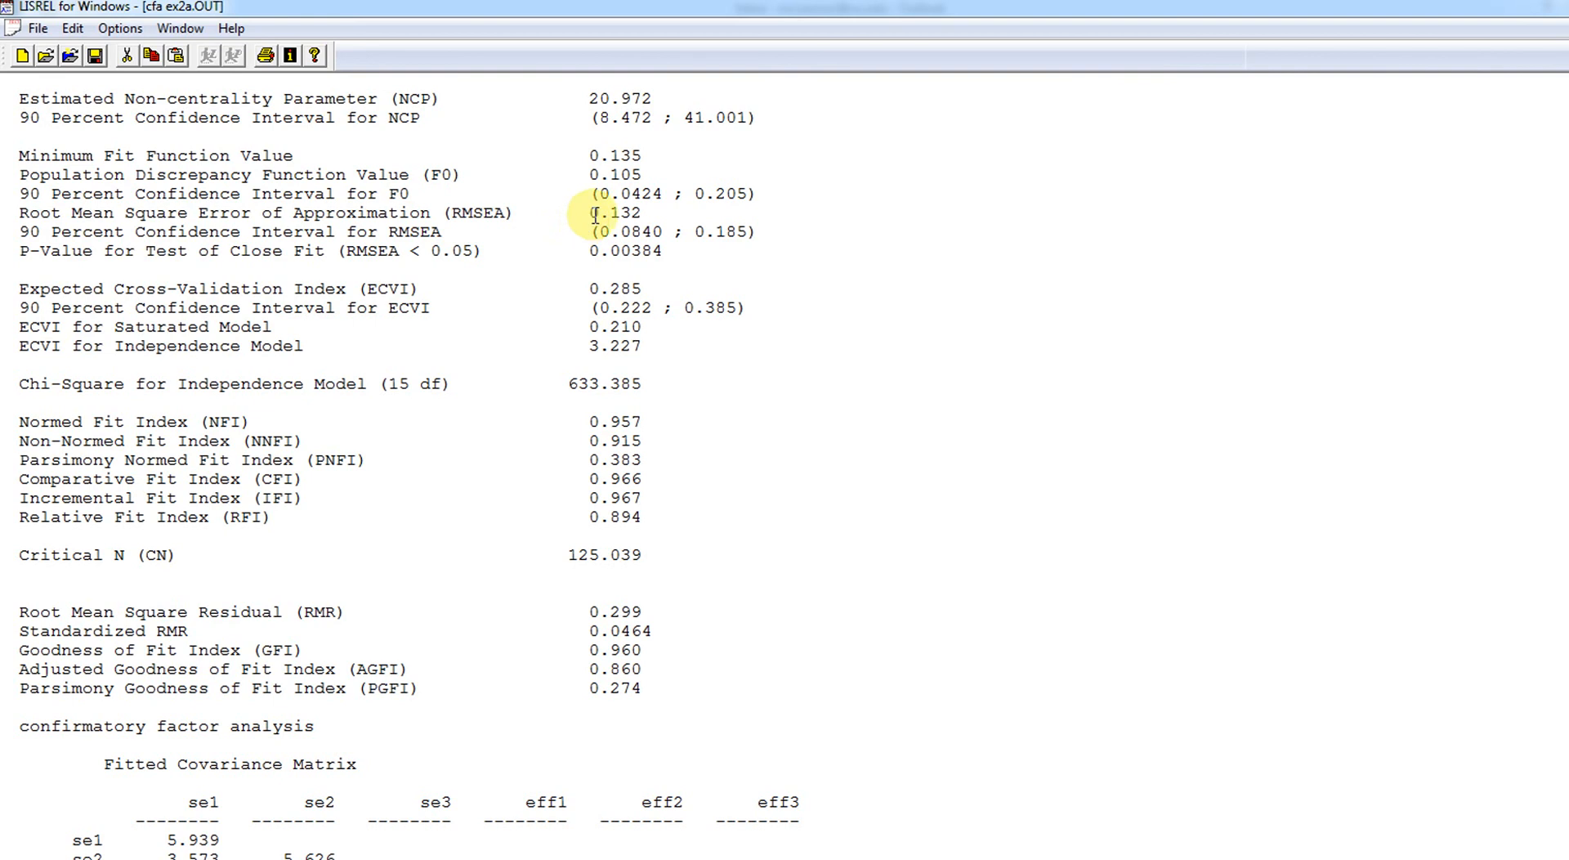
pyautogui.moveTo(590, 213); pyautogui.dragTo(642, 212)
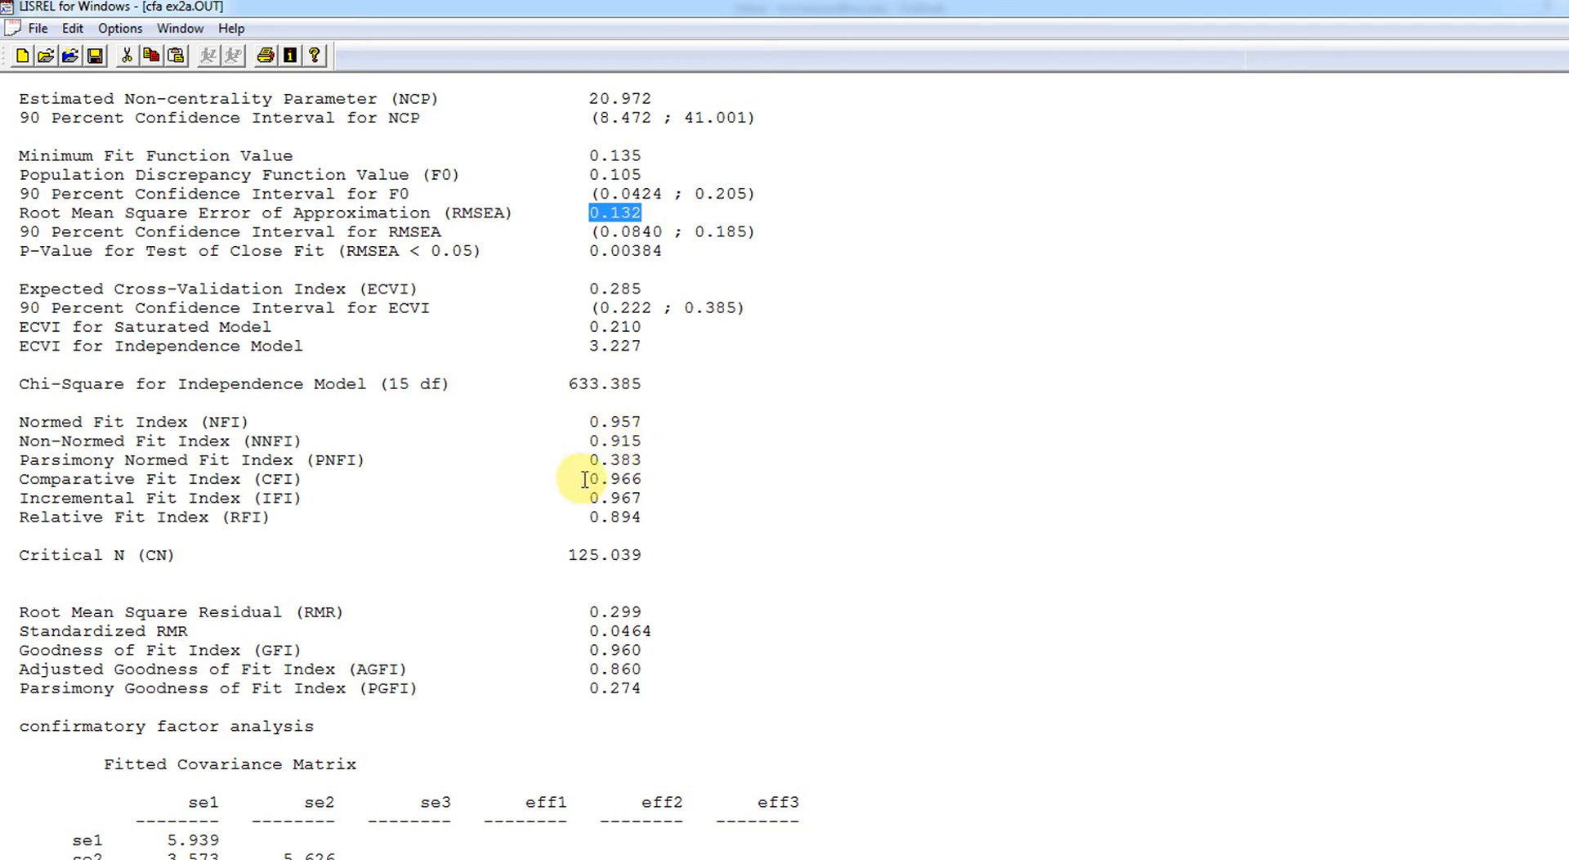
pyautogui.moveTo(585, 479); pyautogui.dragTo(651, 478)
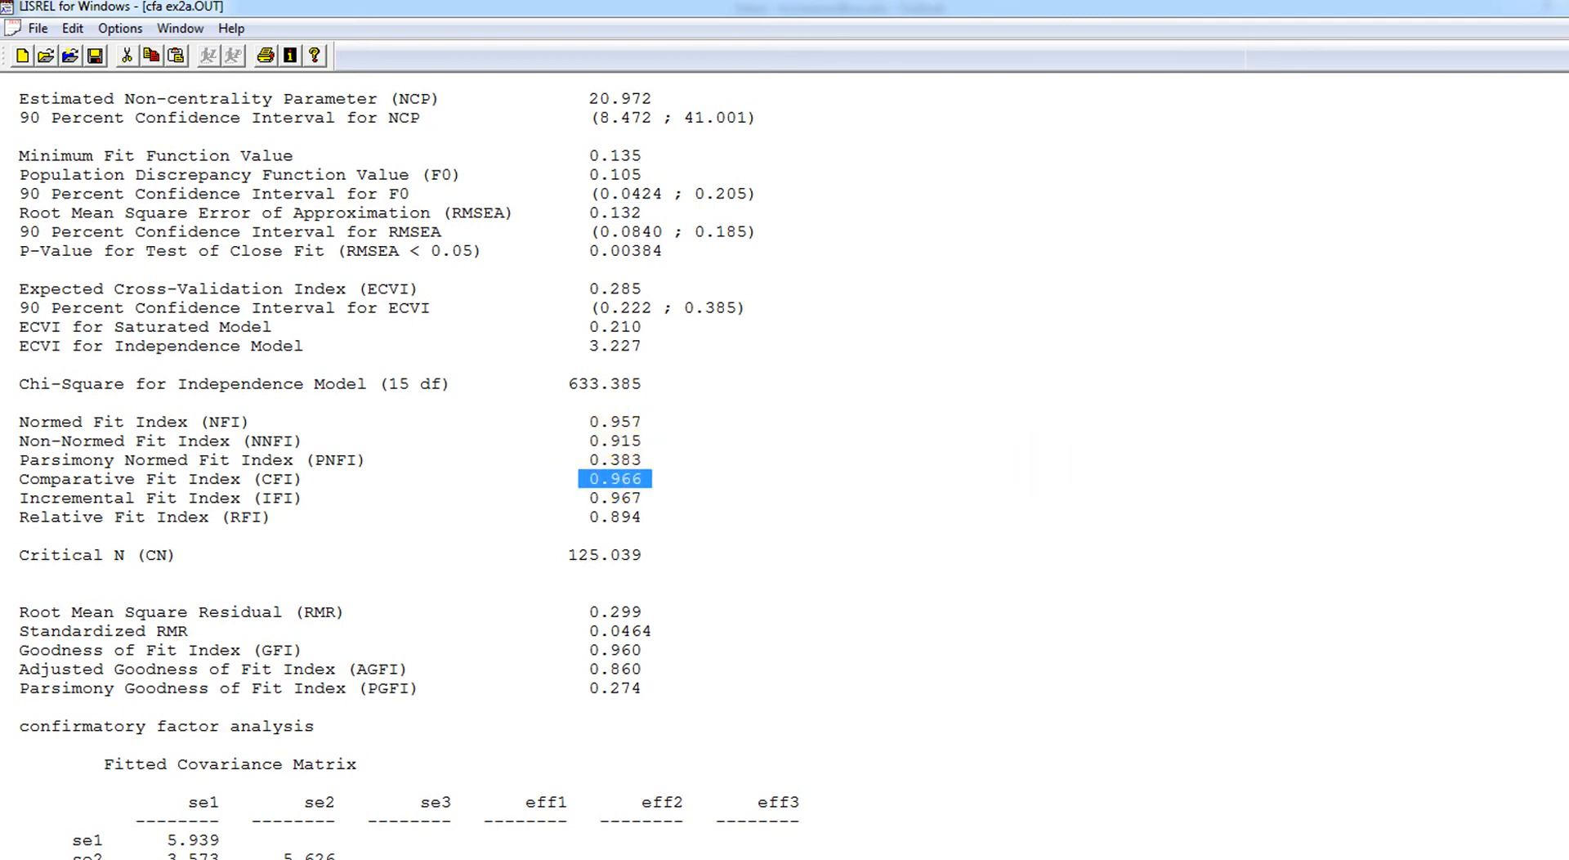
pyautogui.scroll(-4, 554, 423)
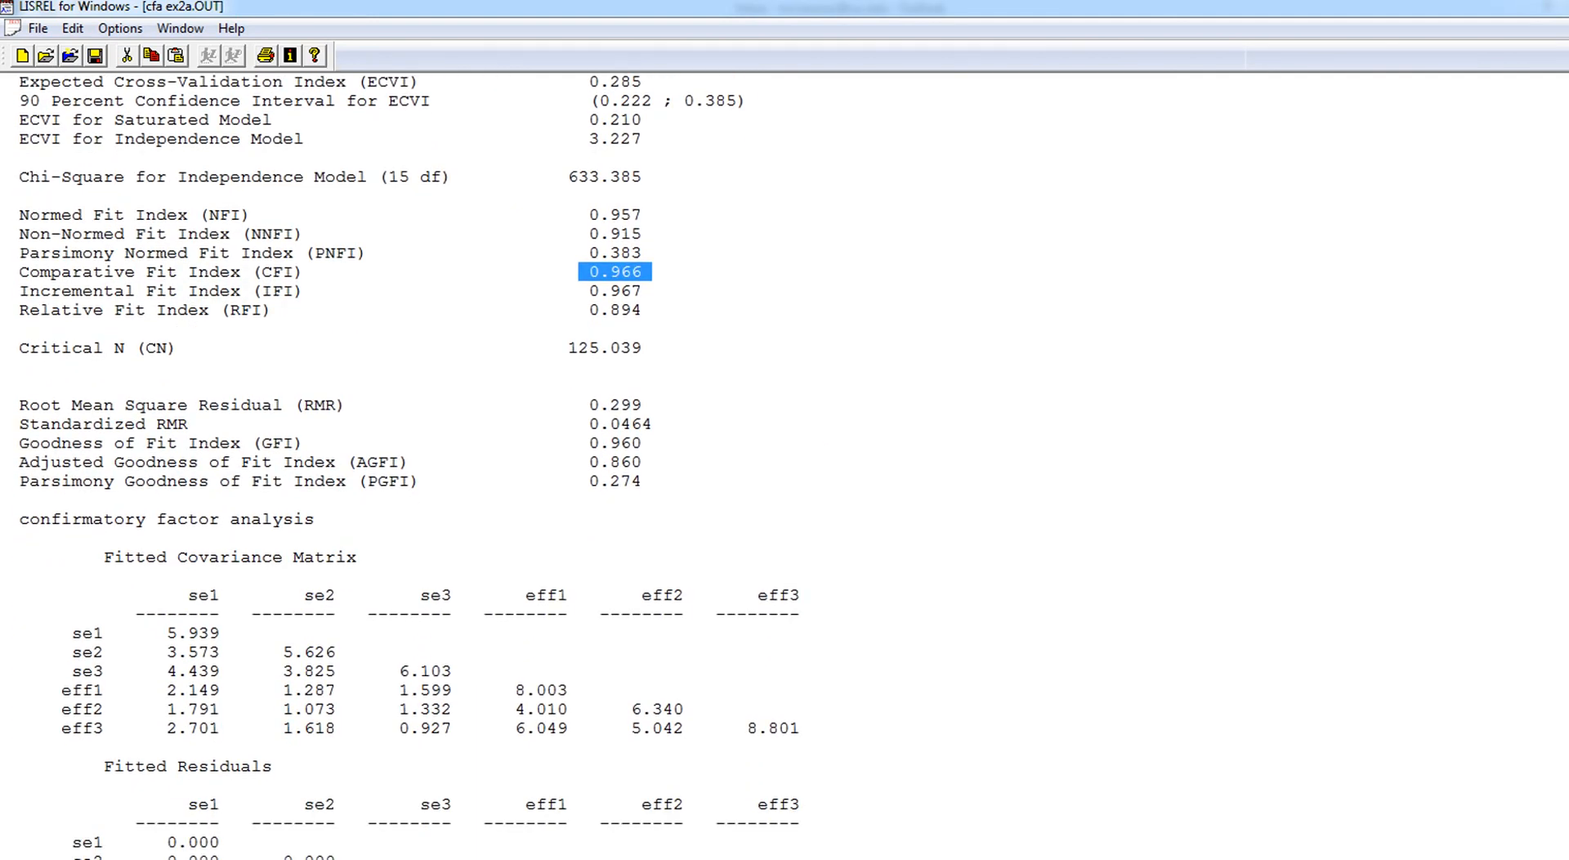
pyautogui.moveTo(576, 423); pyautogui.dragTo(665, 422)
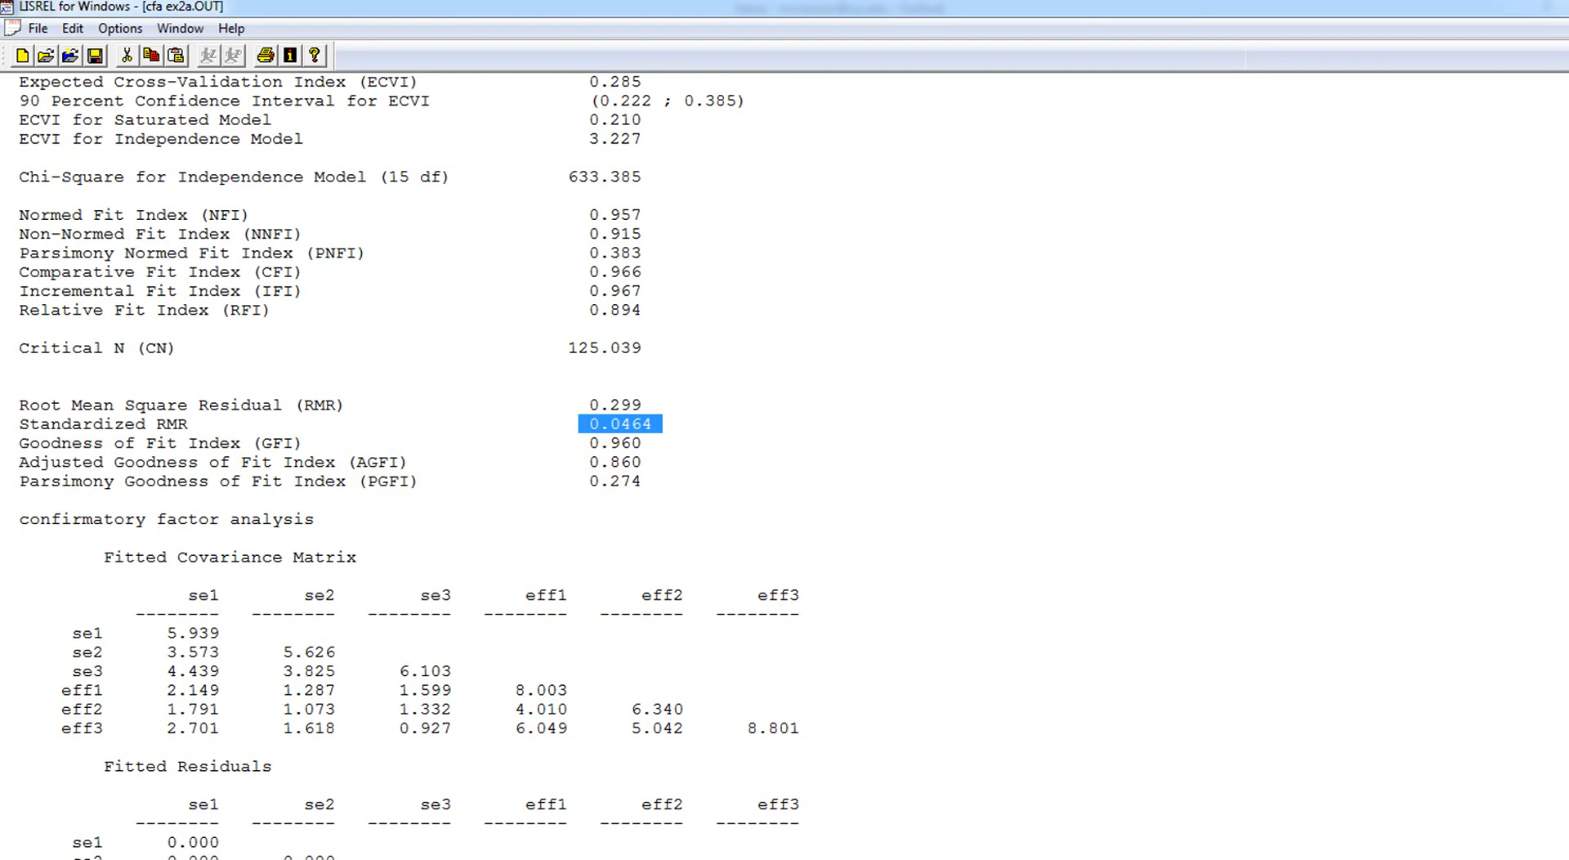
# Step: Recheck the log-likelihood and goodness-of-fit sections, highlight the RMSEA value again, and close the output
pyautogui.scroll(12, 398, 467)
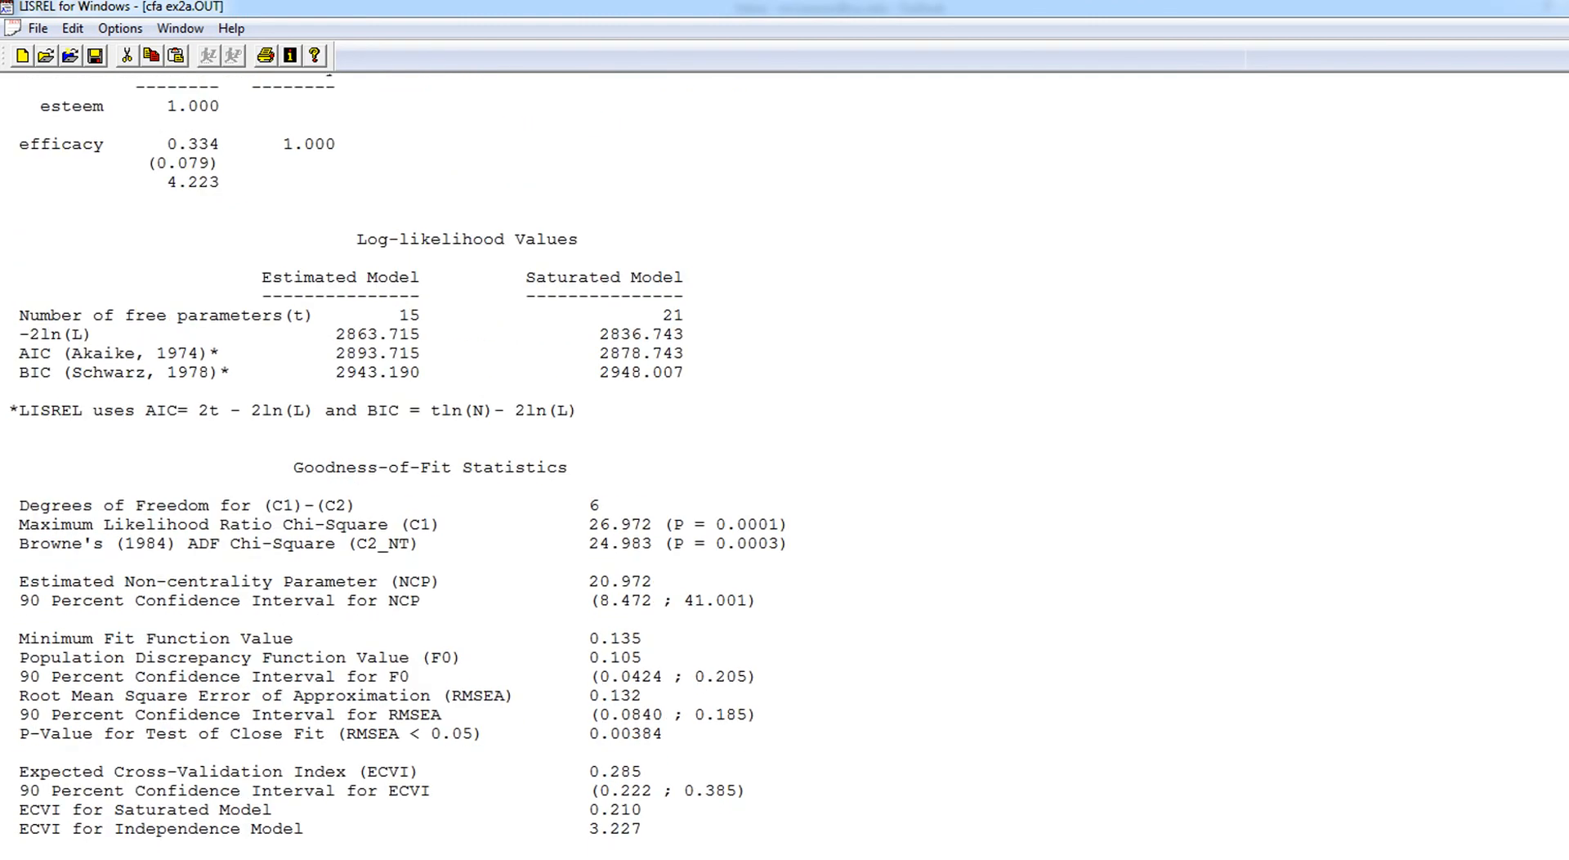
pyautogui.scroll(-3, 398, 467)
pyautogui.scroll(13, 398, 467)
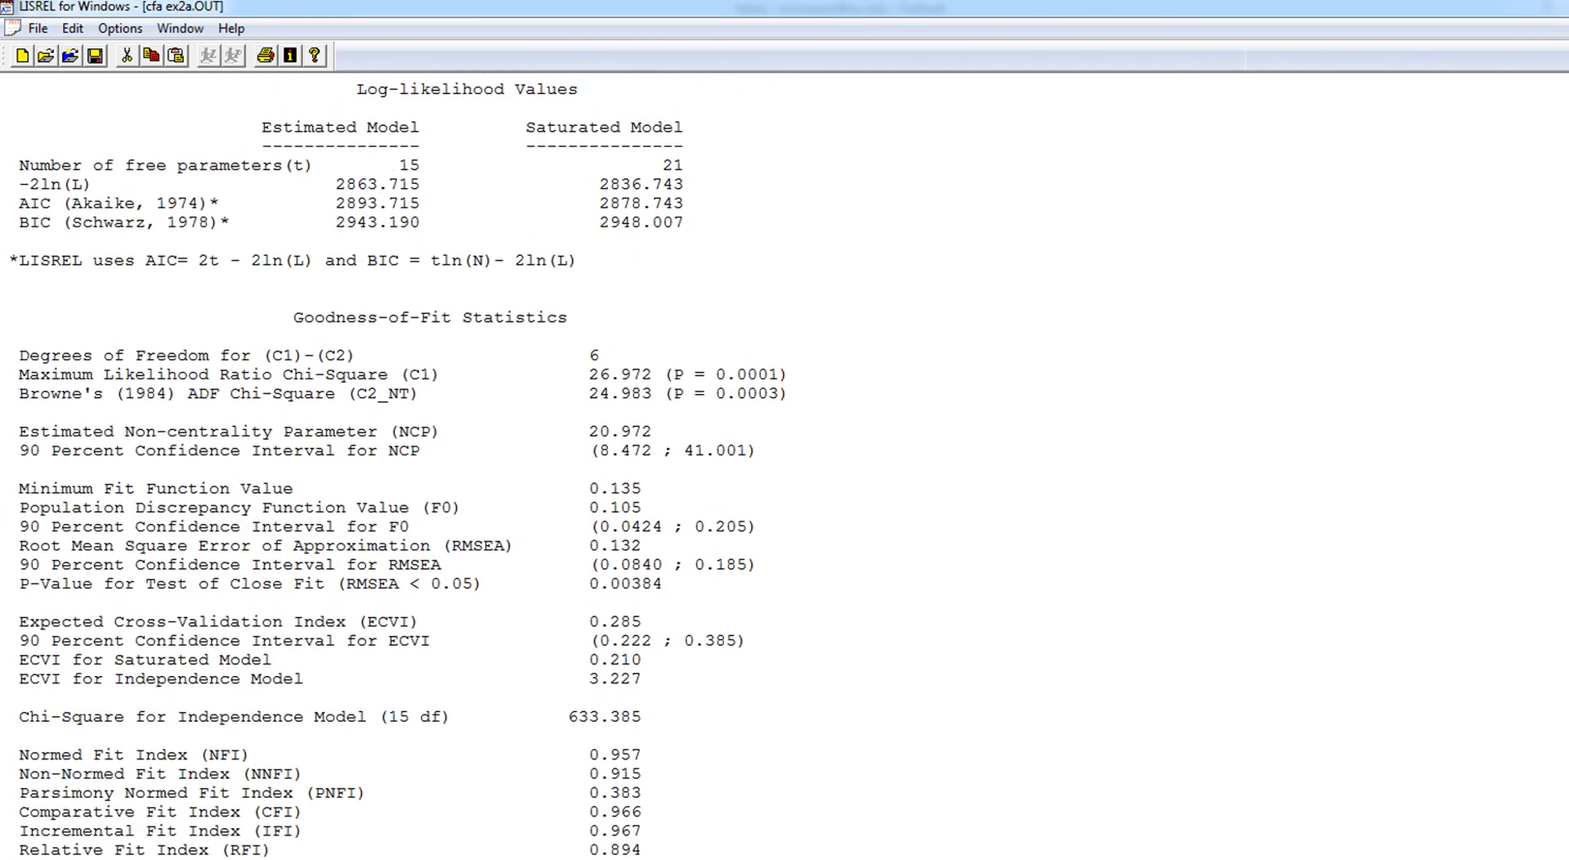
pyautogui.scroll(-12, 315, 466)
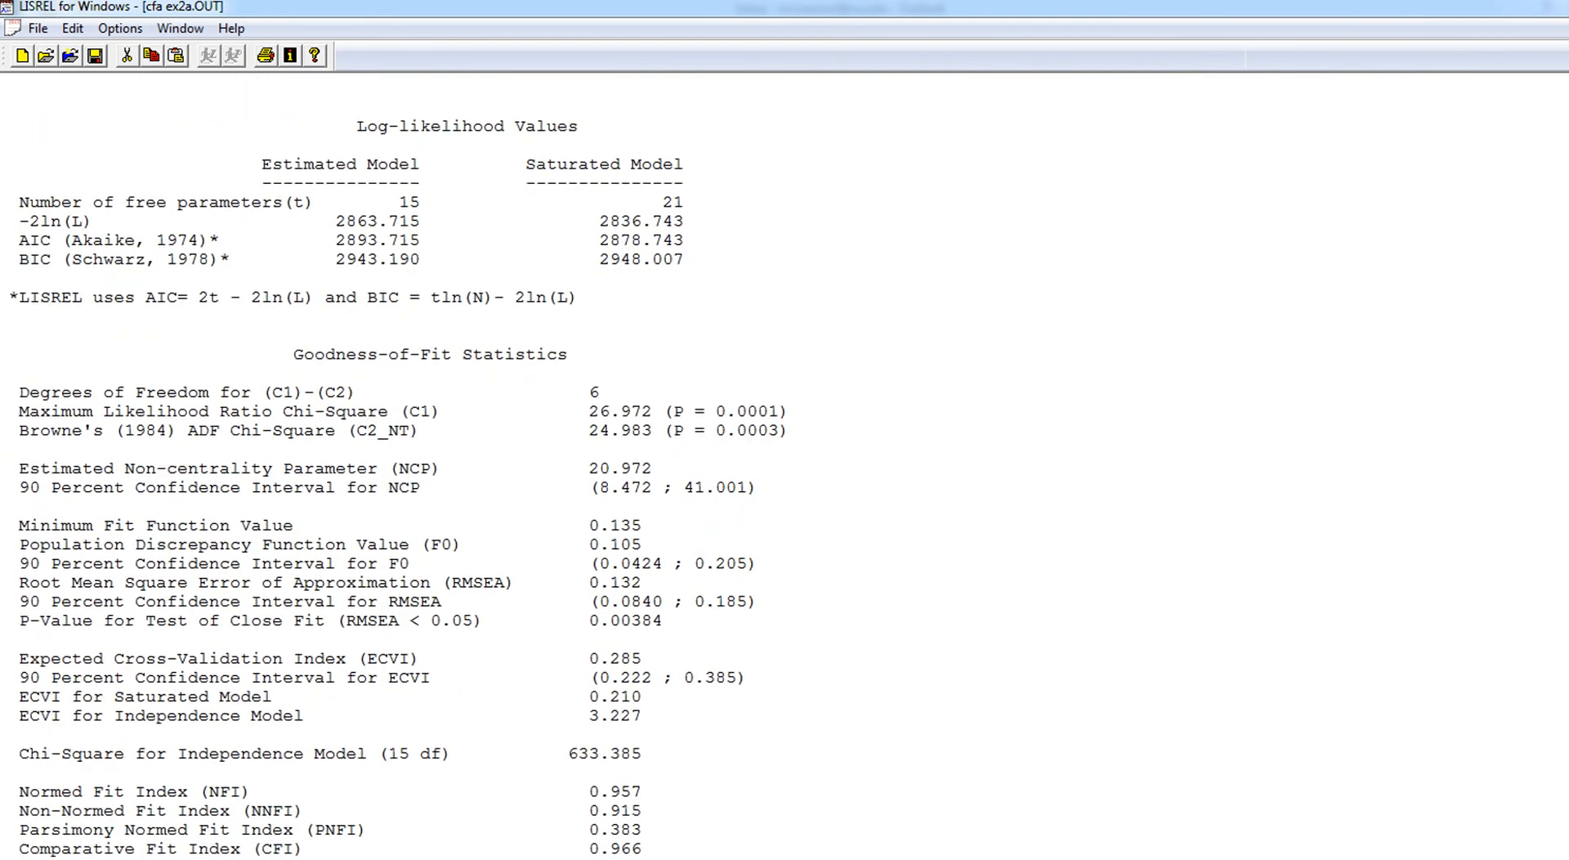
pyautogui.moveTo(590, 582); pyautogui.dragTo(689, 584)
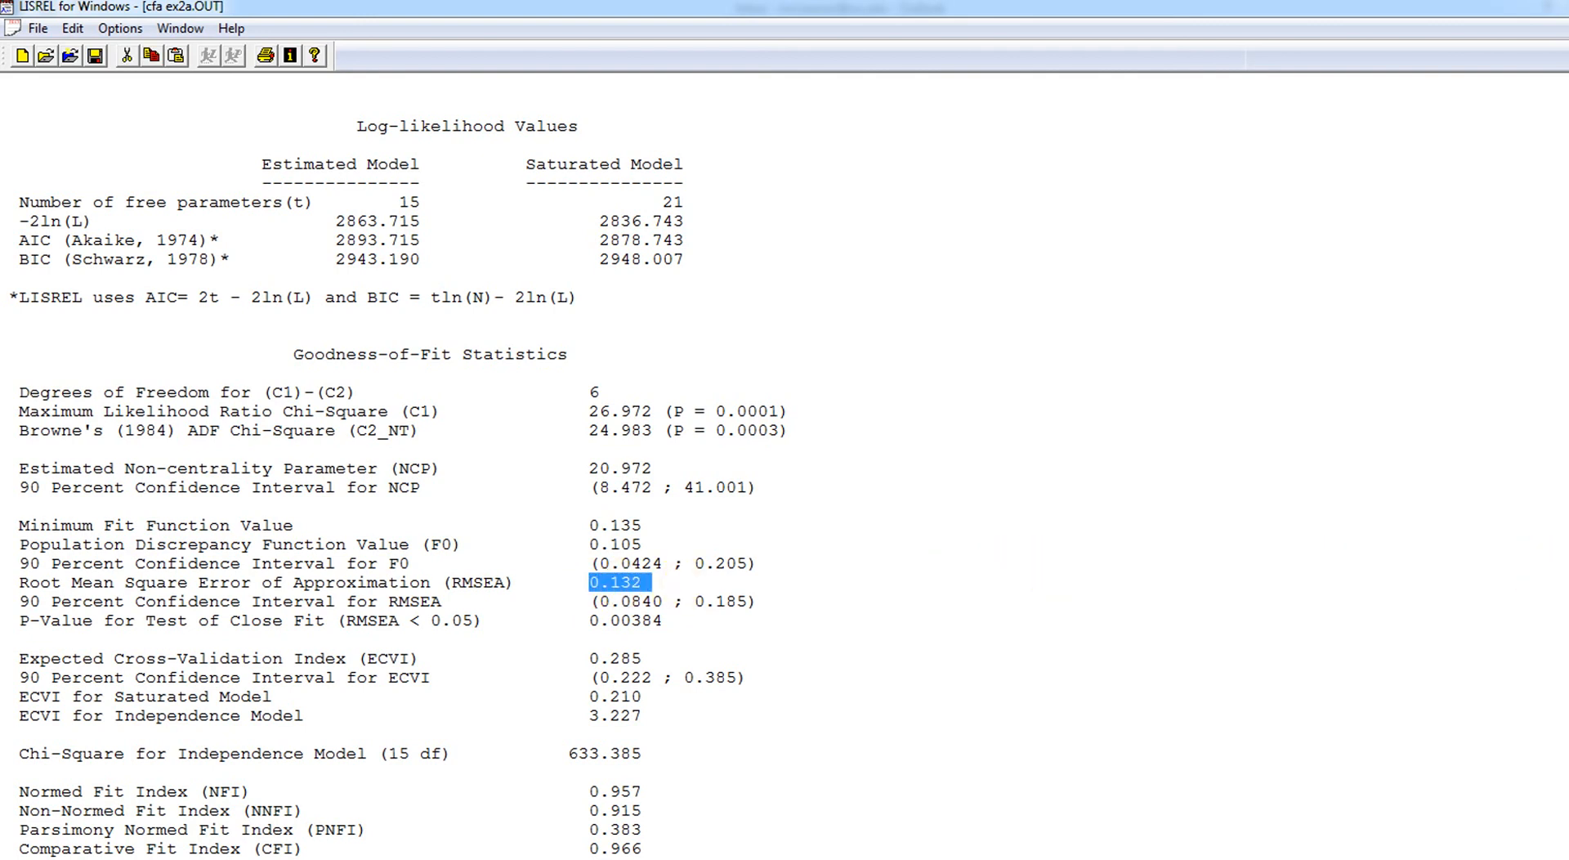
pyautogui.scroll(-3, 398, 482)
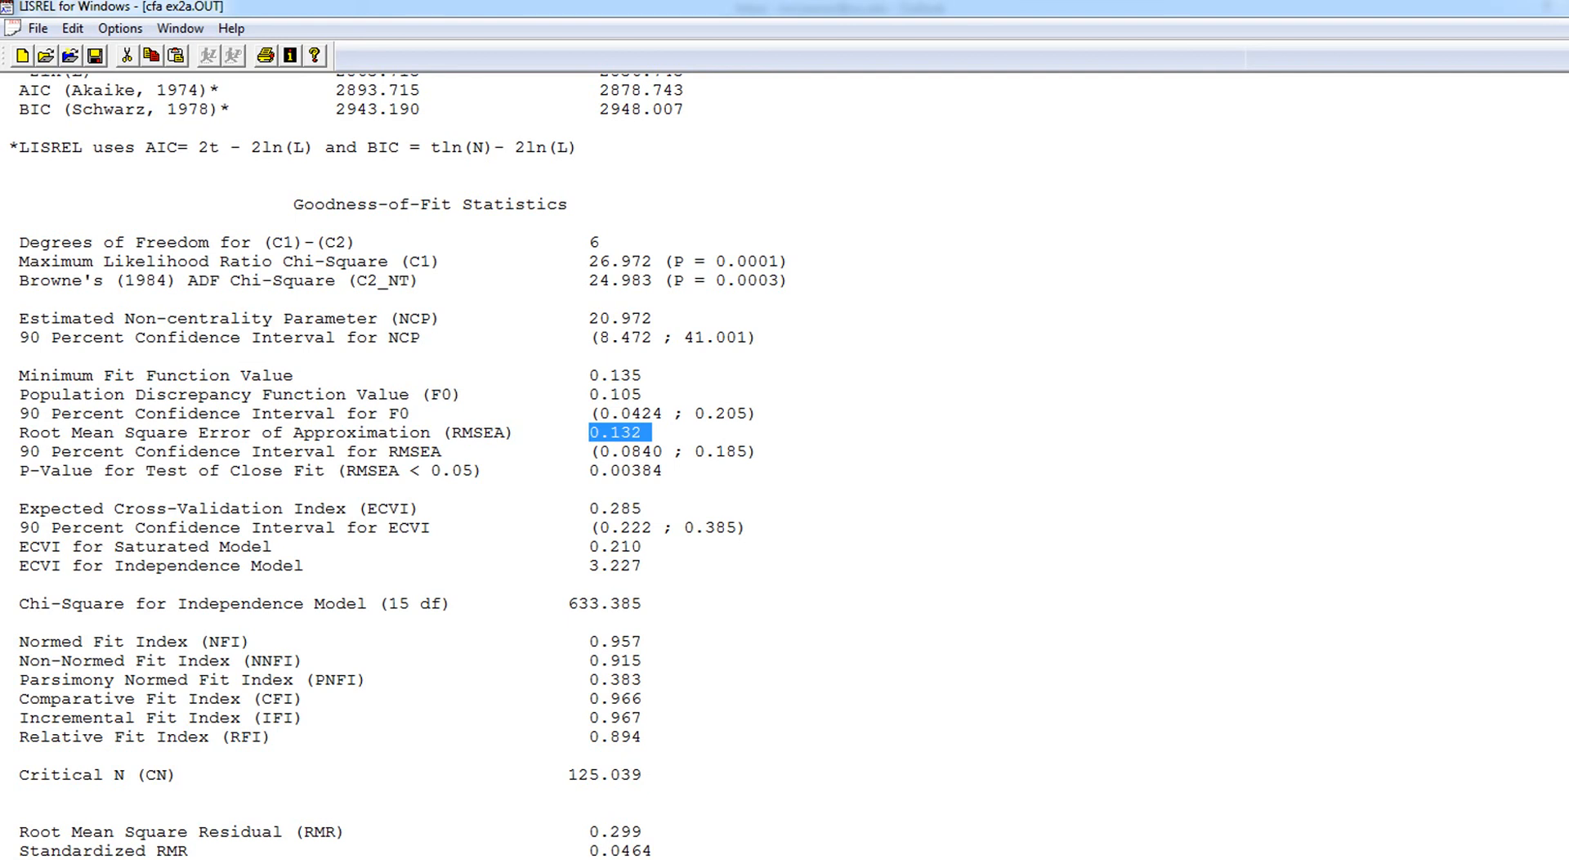
pyautogui.hotkey('ctrl', 'F4')
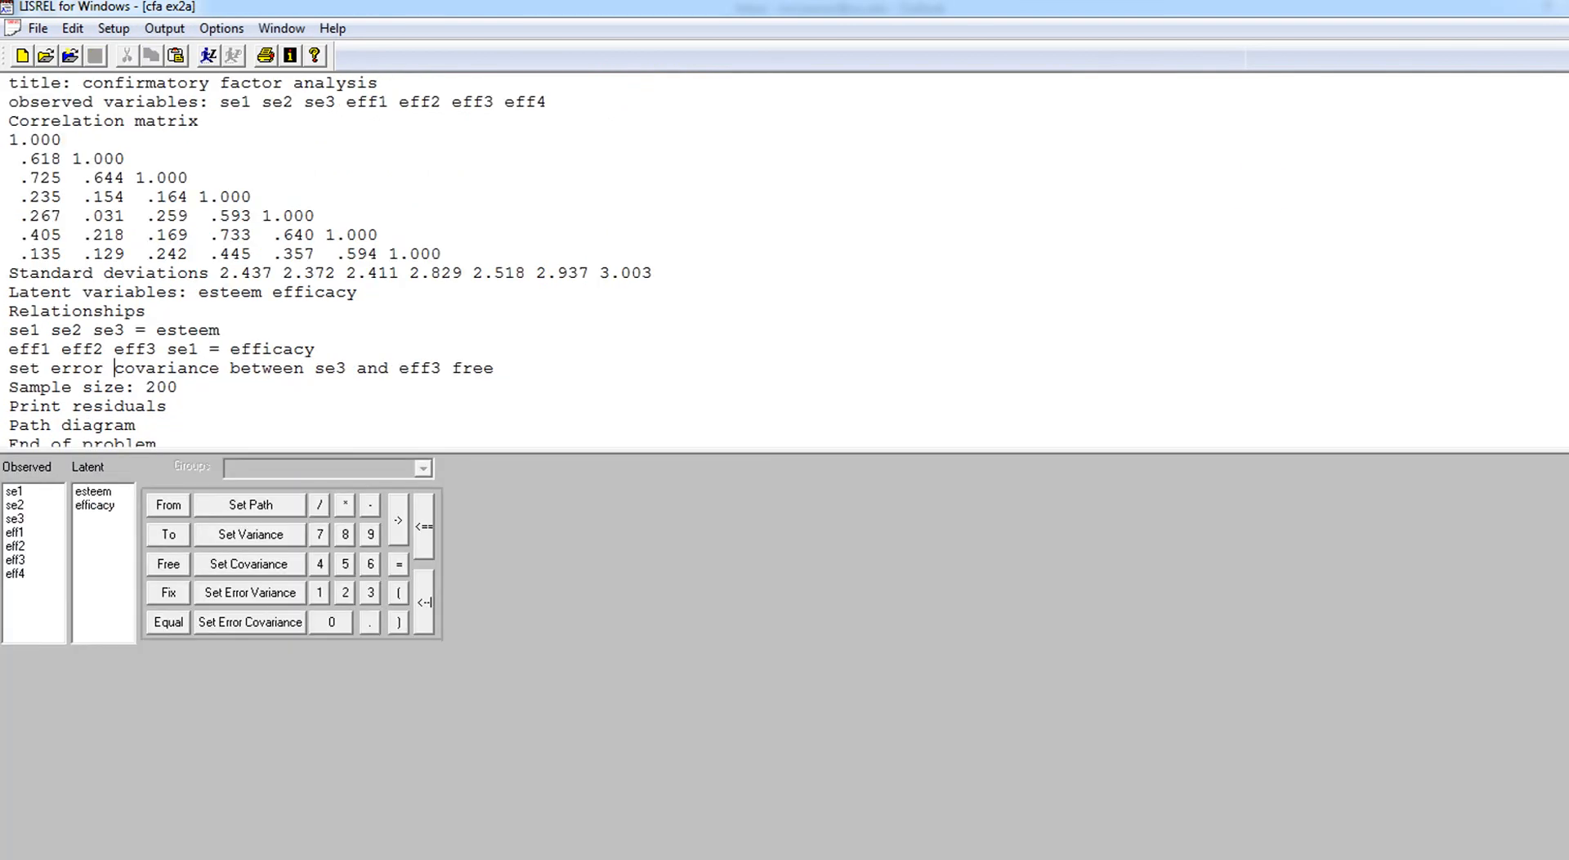